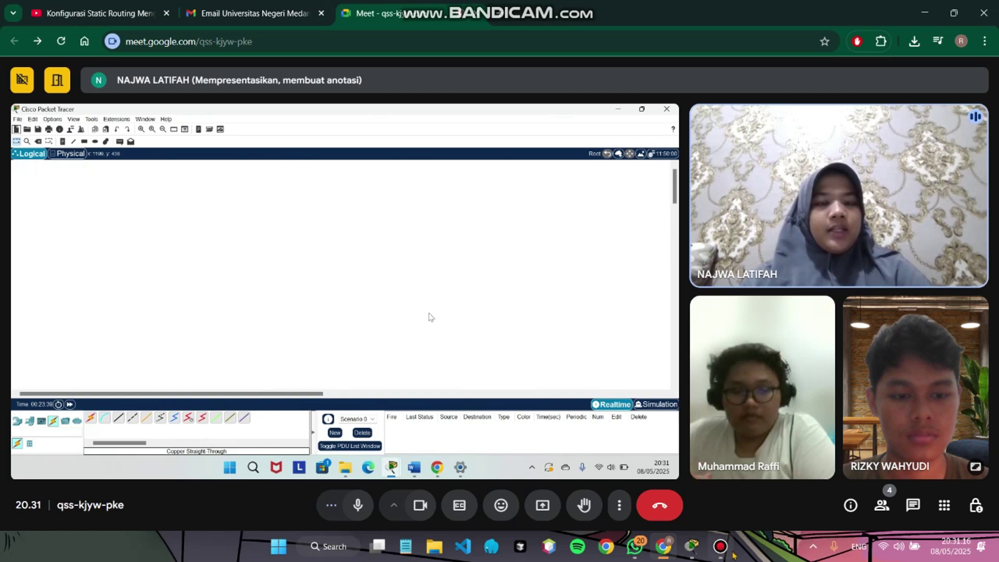
- Bring up the Bandicam recorder window to check the running recording and minimize it again
{"action": "mouse_move", "coordinate": [731, 549]}
{"action": "mouse_move", "coordinate": [722, 508]}
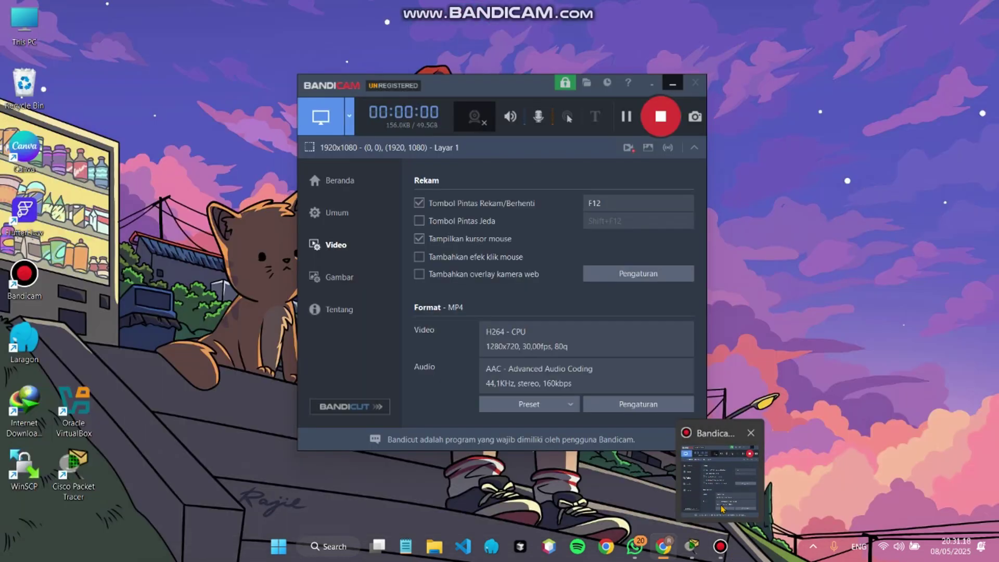
{"action": "left_click", "coordinate": [722, 509]}
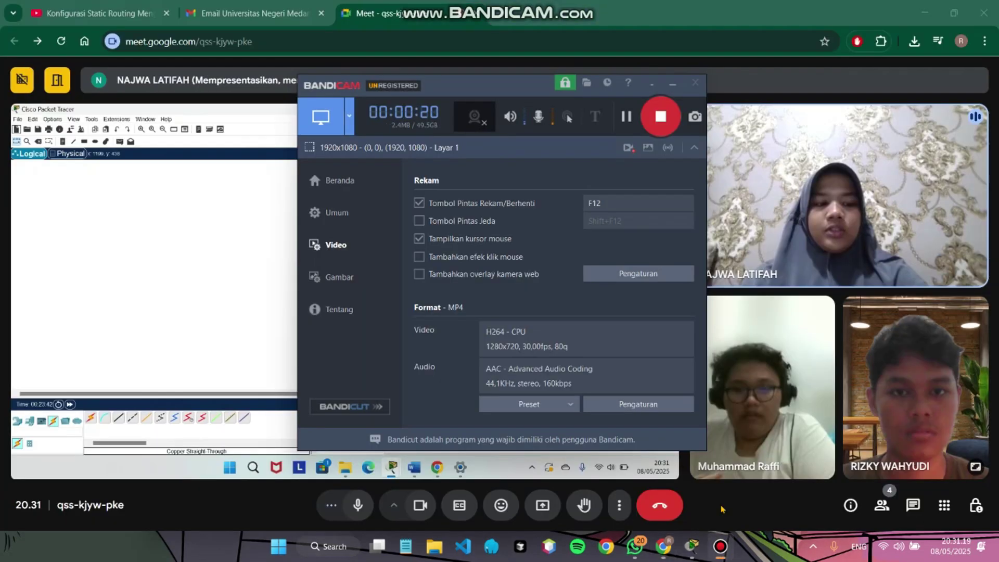
{"action": "left_click", "coordinate": [671, 85]}
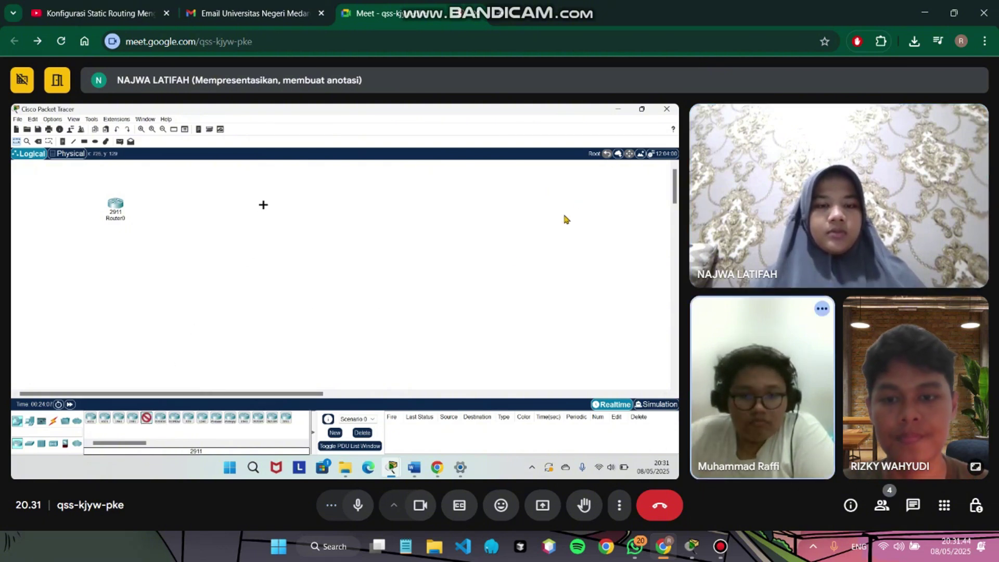
{"action": "mouse_move", "coordinate": [420, 312]}
{"action": "left_click", "coordinate": [374, 294]}
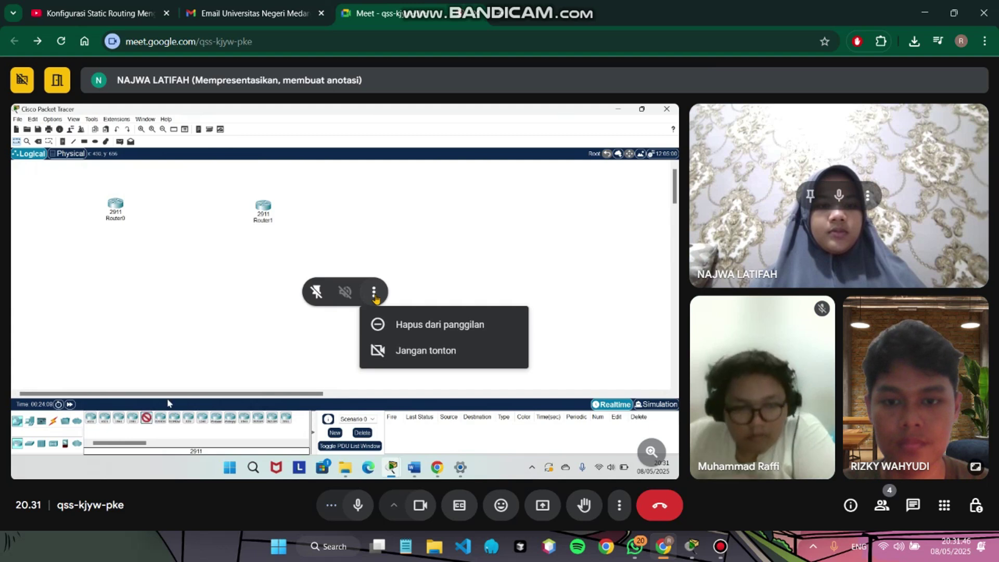
{"action": "key", "text": "Escape"}
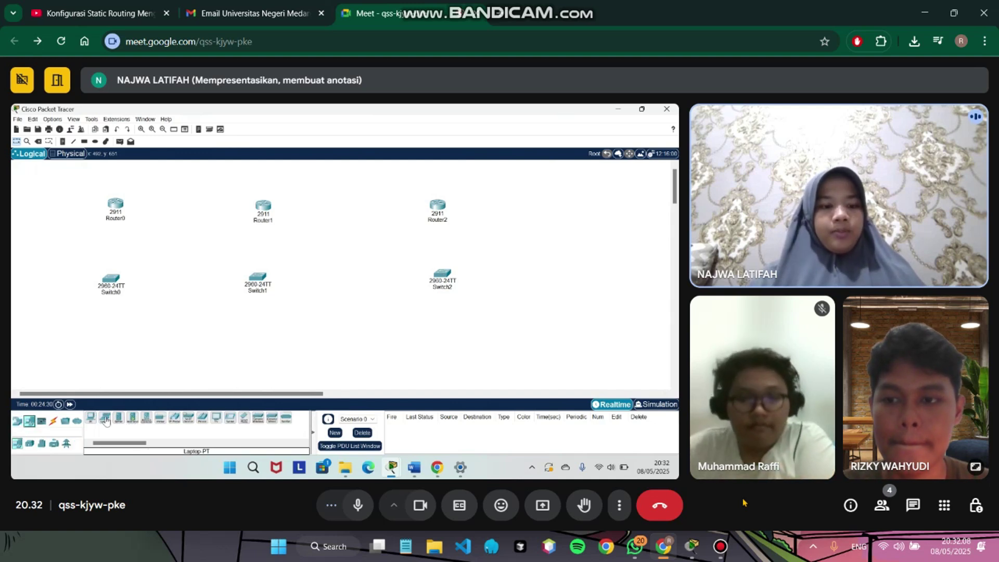
- Close the YouTube tab and switch the meeting microphone off and on as needed, leaving it muted
{"action": "left_click", "coordinate": [167, 13]}
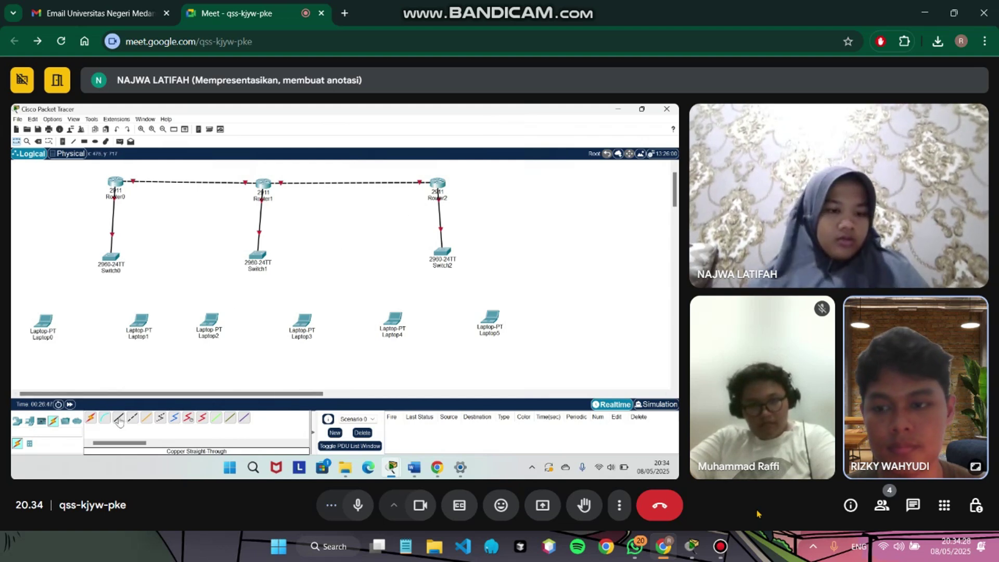
{"action": "left_click", "coordinate": [358, 507]}
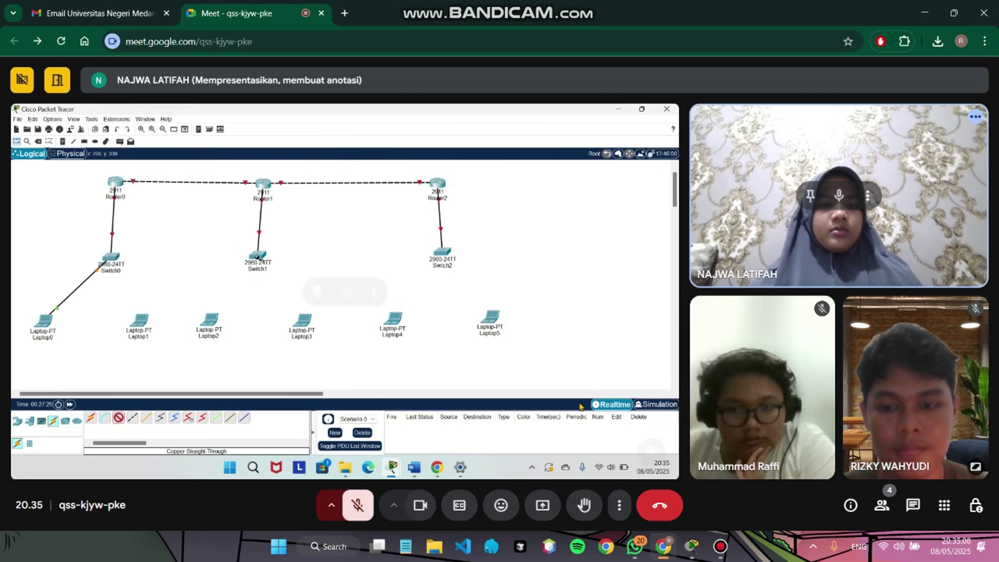
{"action": "left_click", "coordinate": [359, 506]}
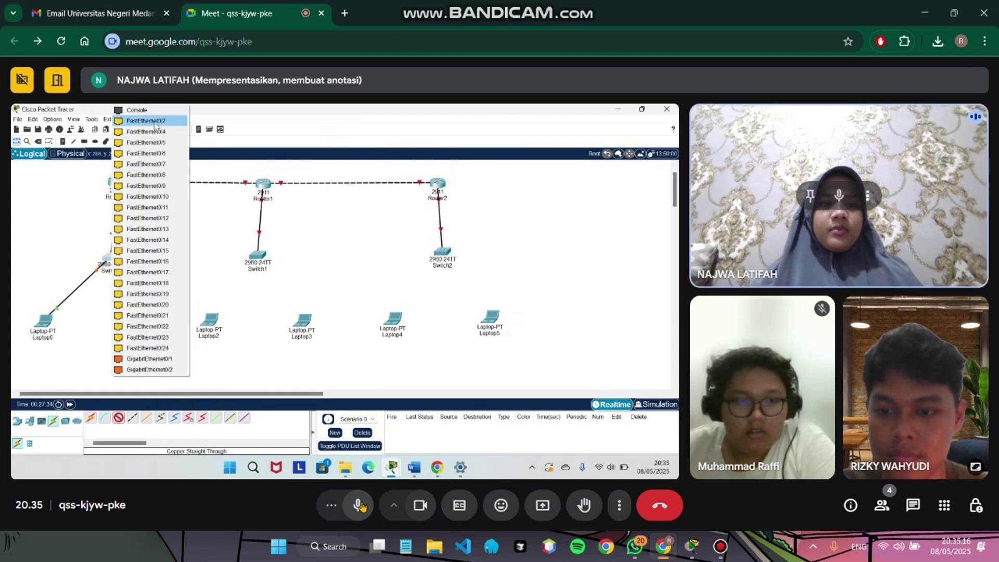
{"action": "left_click", "coordinate": [359, 506]}
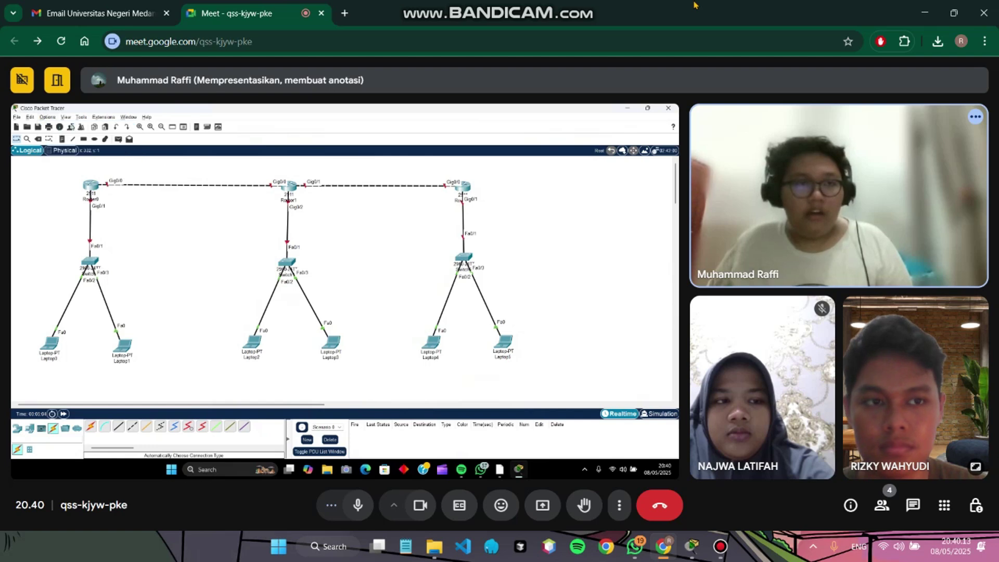
- Show the meeting in full screen and return it to the normal browser window
{"action": "left_click", "coordinate": [619, 507]}
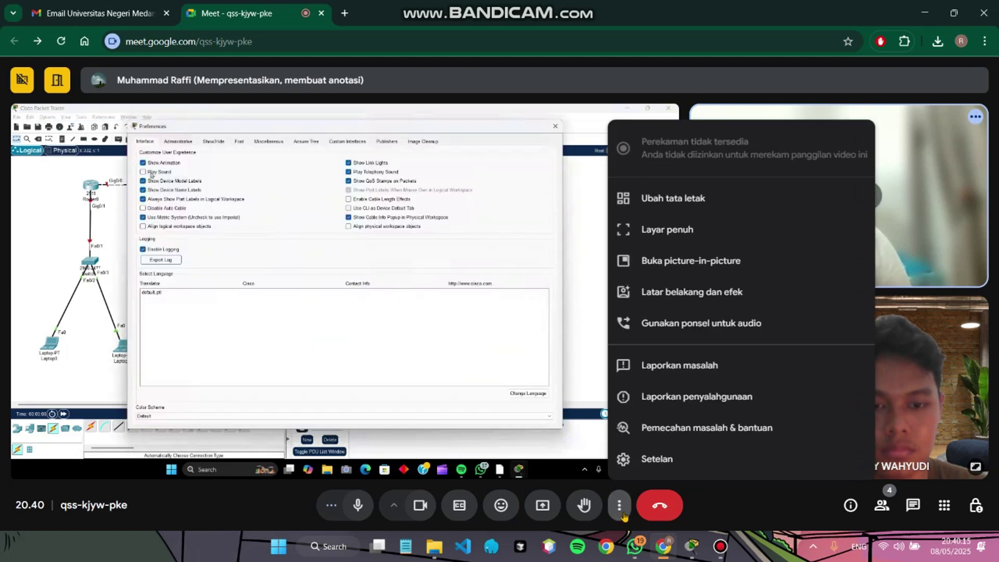
{"action": "left_click", "coordinate": [669, 229]}
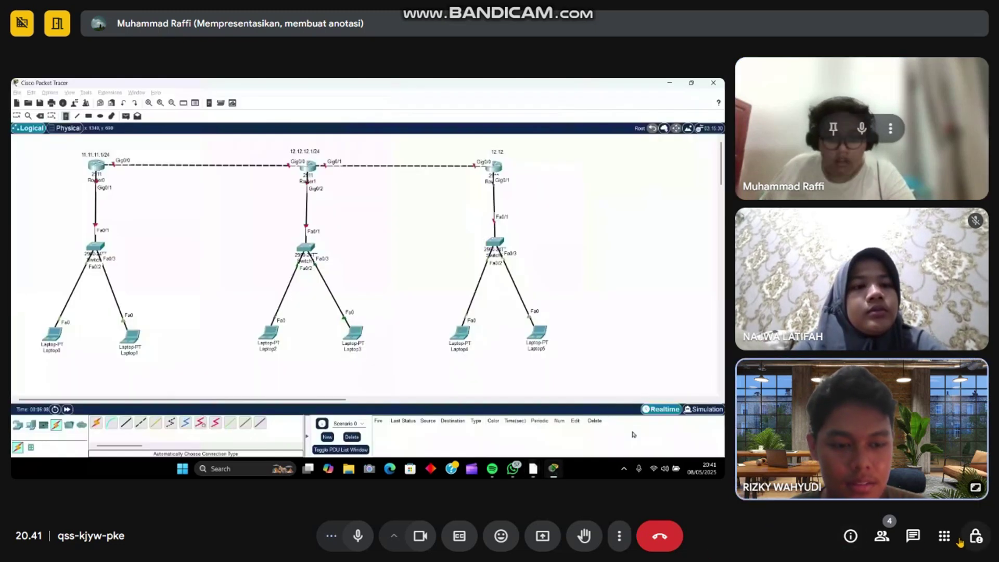
{"action": "key", "text": "F11"}
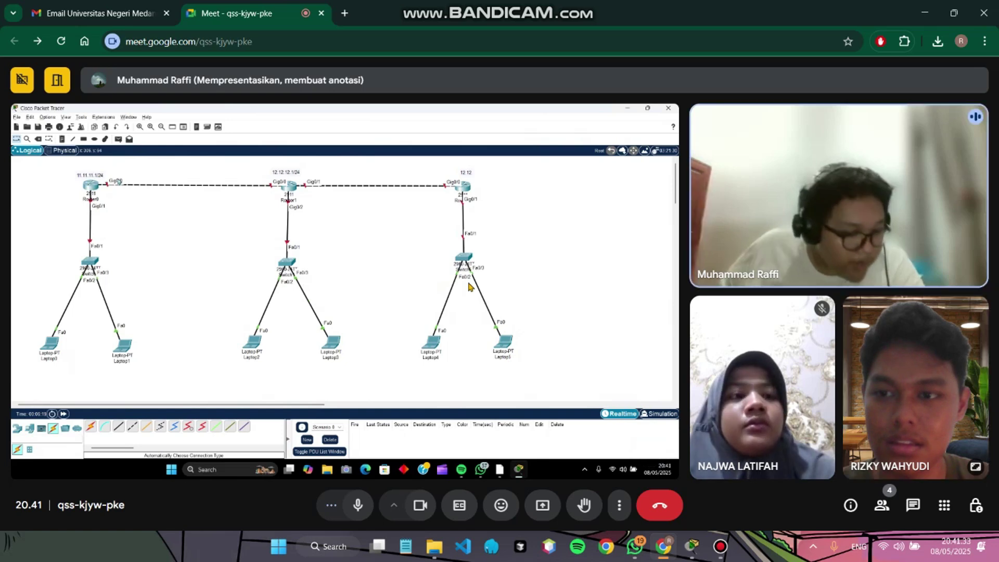
- Switch to WhatsApp, view the three-router topology image in the kelompok 15 jarkom chat beside the meeting, and minimize it
{"action": "left_click", "coordinate": [634, 546]}
{"action": "scroll", "coordinate": [603, 312], "scroll_direction": "up", "scroll_amount": 10}
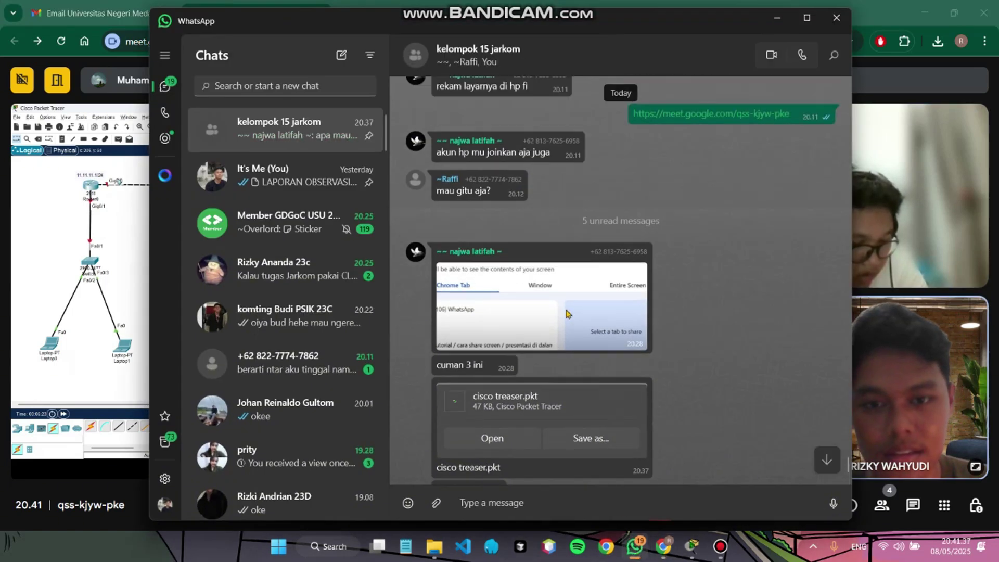
{"action": "scroll", "coordinate": [603, 312], "scroll_direction": "up", "scroll_amount": 15}
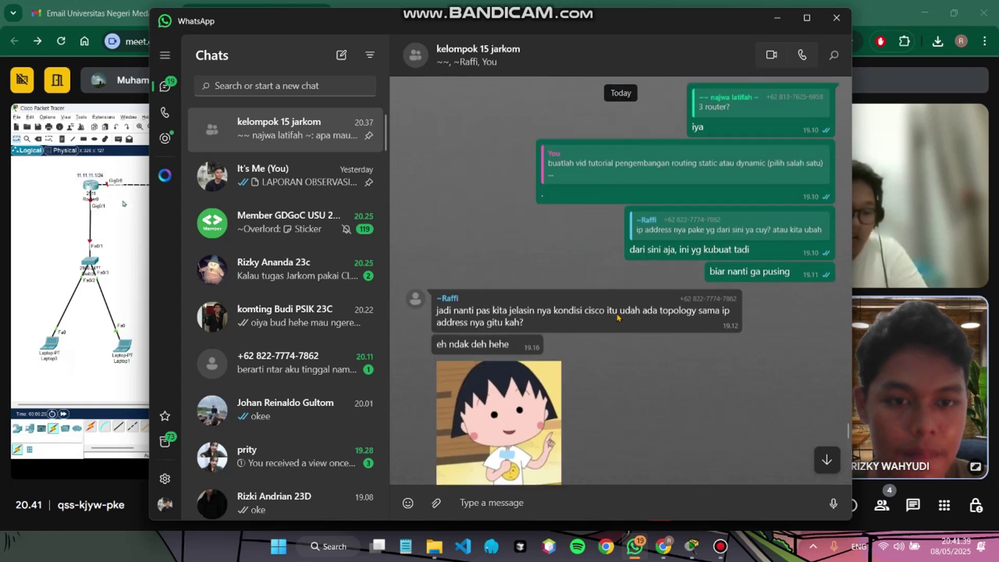
{"action": "scroll", "coordinate": [619, 319], "scroll_direction": "down", "scroll_amount": 2}
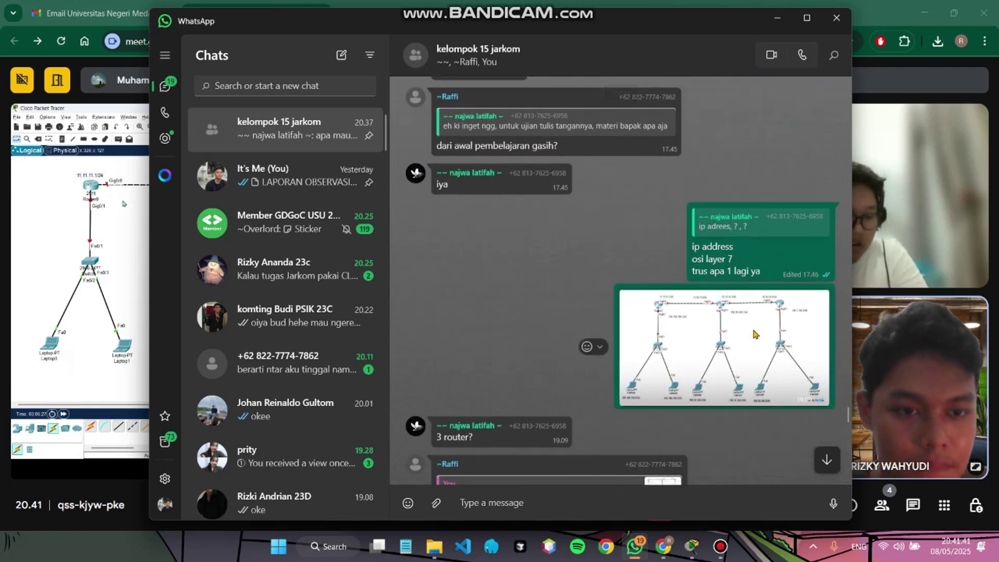
{"action": "left_click", "coordinate": [754, 334]}
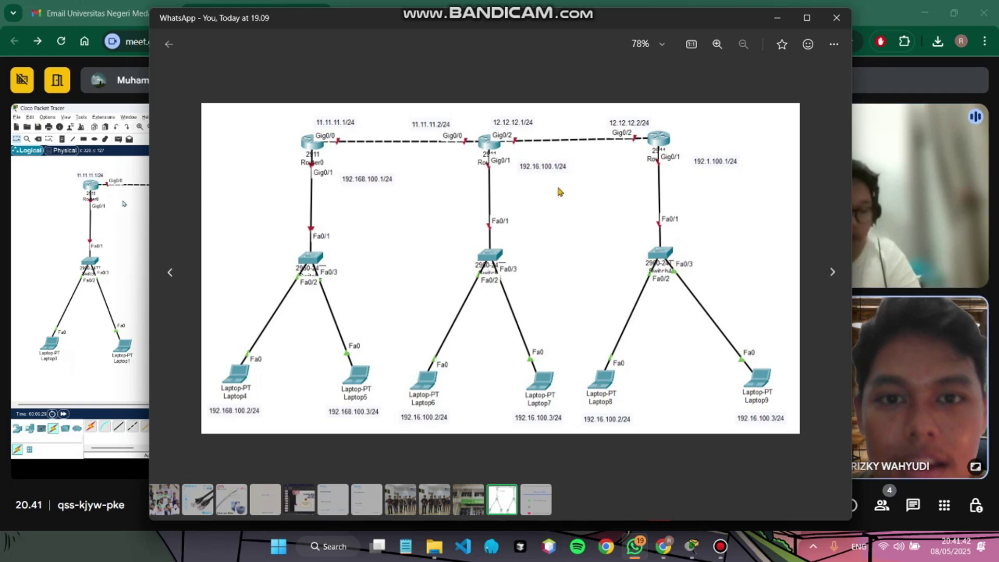
{"action": "left_click_drag", "start_coordinate": [393, 26], "coordinate": [592, 53]}
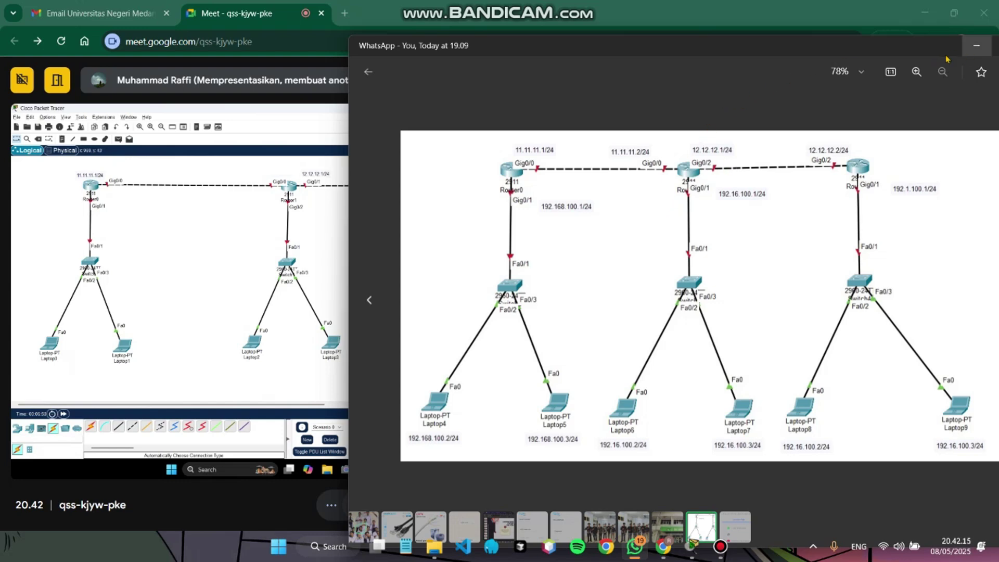
{"action": "left_click_drag", "start_coordinate": [928, 57], "coordinate": [824, 55]}
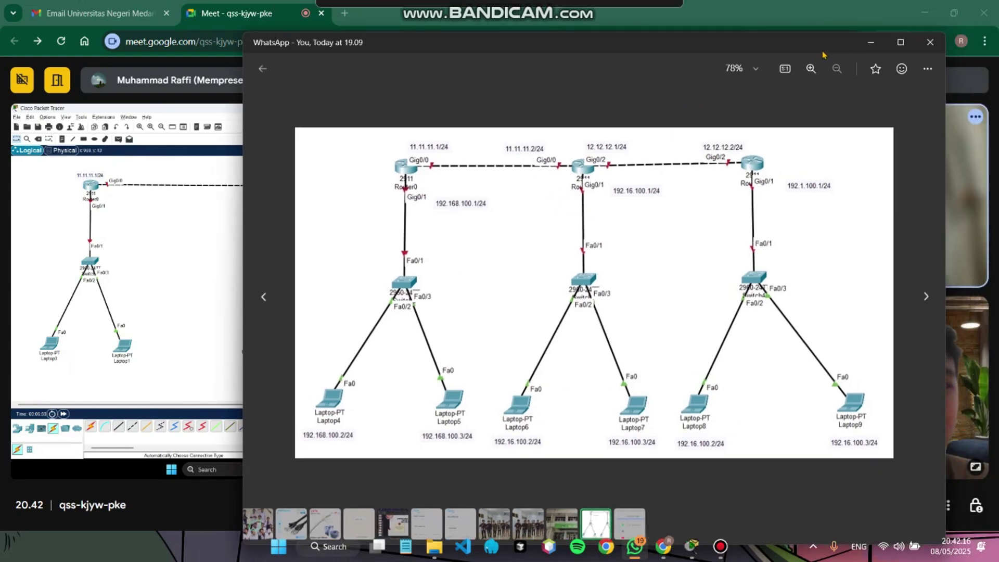
{"action": "left_click", "coordinate": [870, 42]}
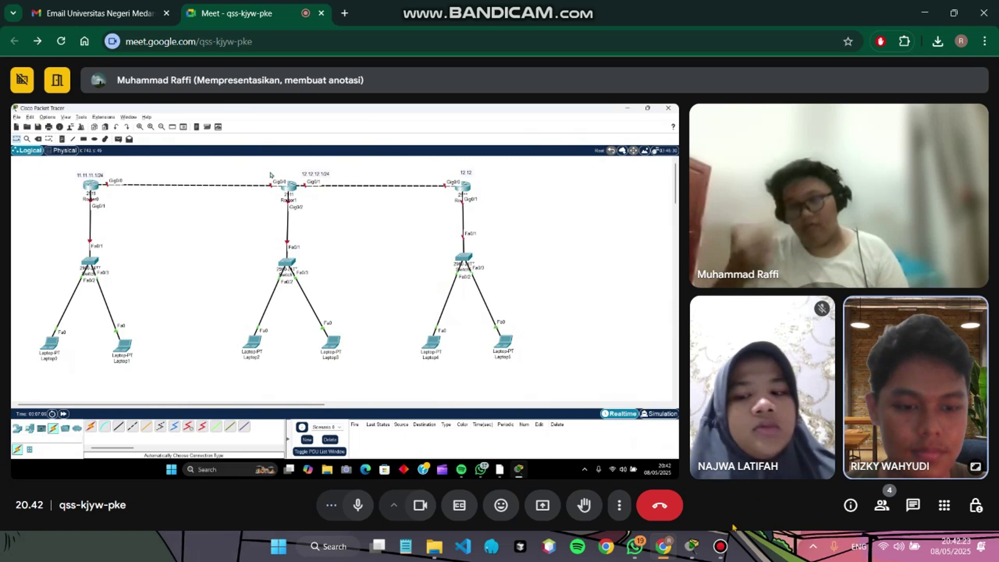
- Check the running recording in Bandicam, minimize it, and show the meeting in full screen
{"action": "left_click", "coordinate": [722, 550]}
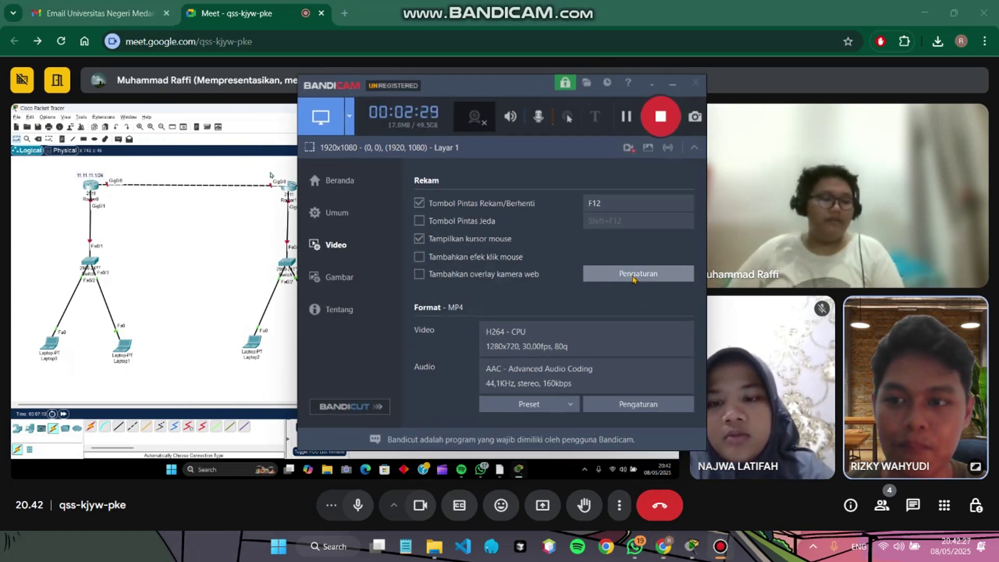
{"action": "left_click", "coordinate": [672, 83]}
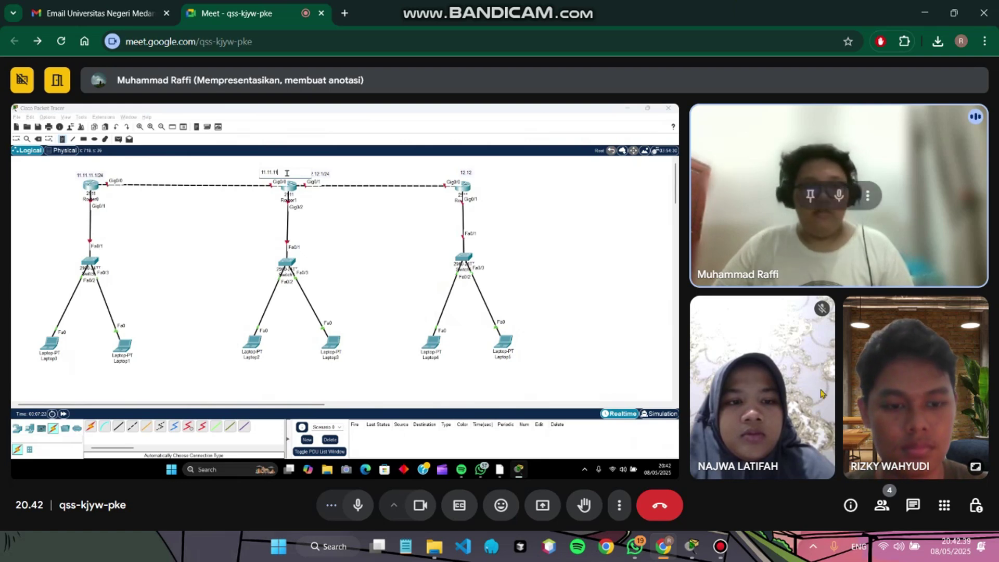
{"action": "left_click", "coordinate": [620, 507]}
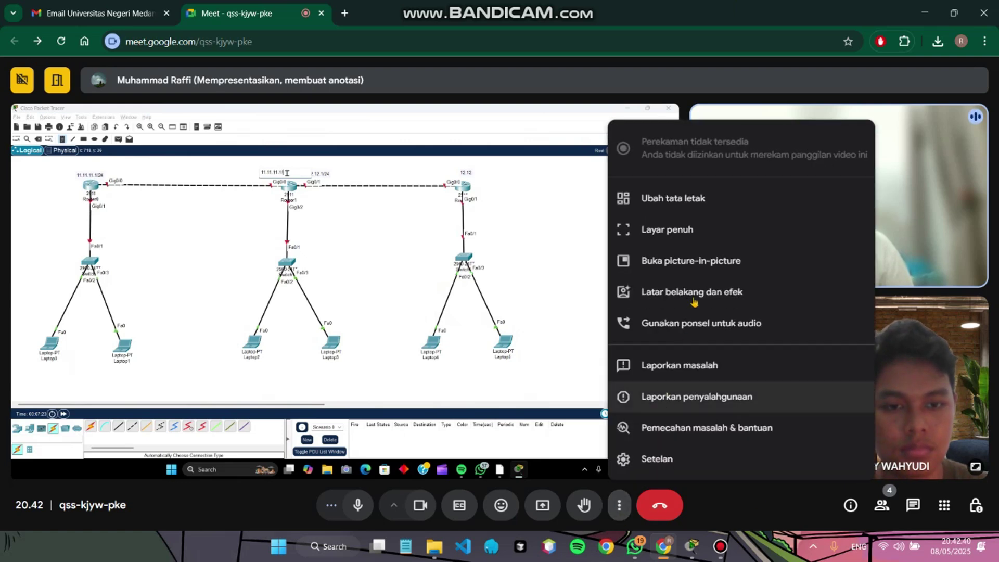
{"action": "left_click", "coordinate": [699, 231]}
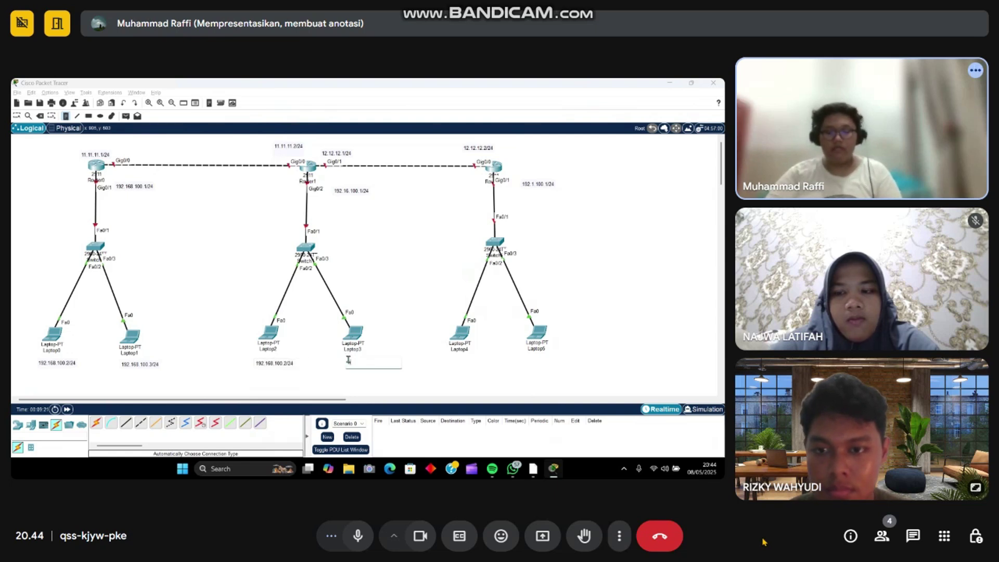
- Mute and unmute the microphone between speaking turns during the screen presentation, leaving it muted
{"action": "left_click", "coordinate": [361, 540]}
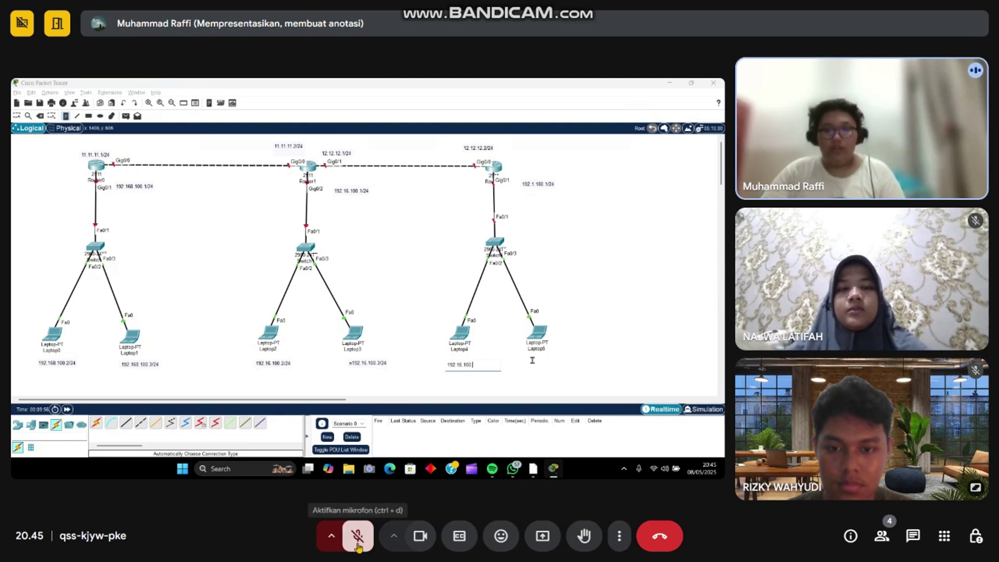
{"action": "left_click", "coordinate": [360, 544]}
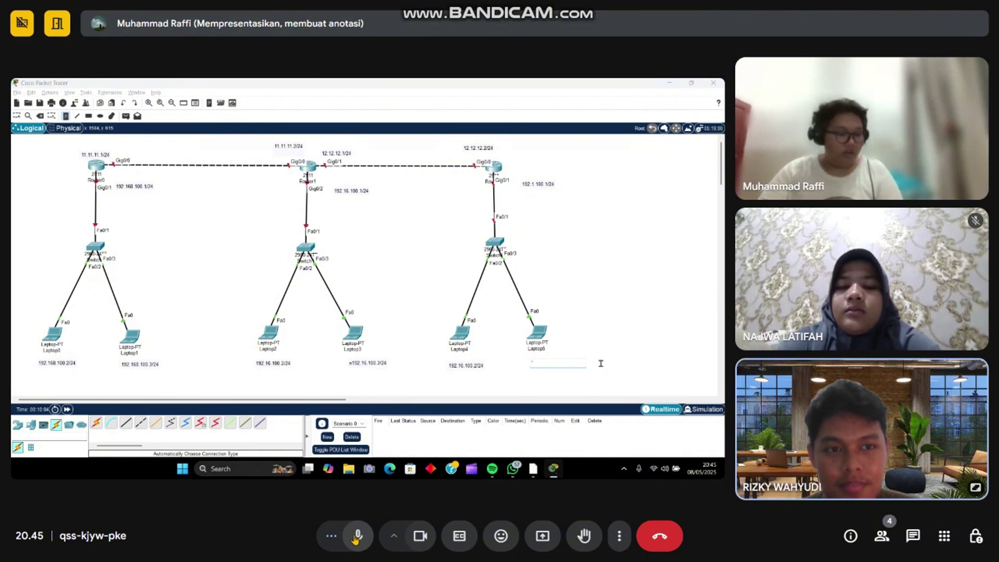
{"action": "left_click", "coordinate": [357, 537]}
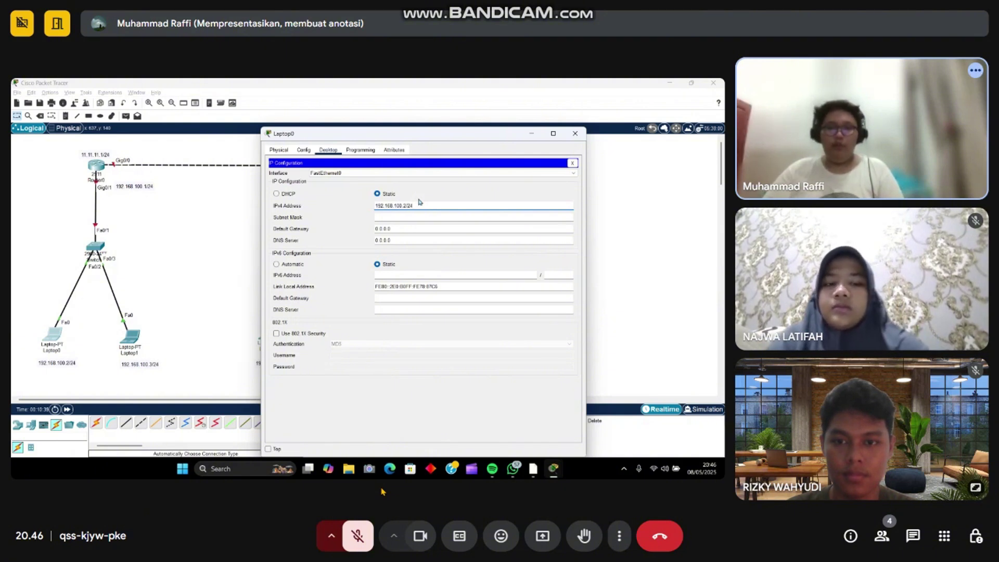
{"action": "left_click", "coordinate": [360, 541]}
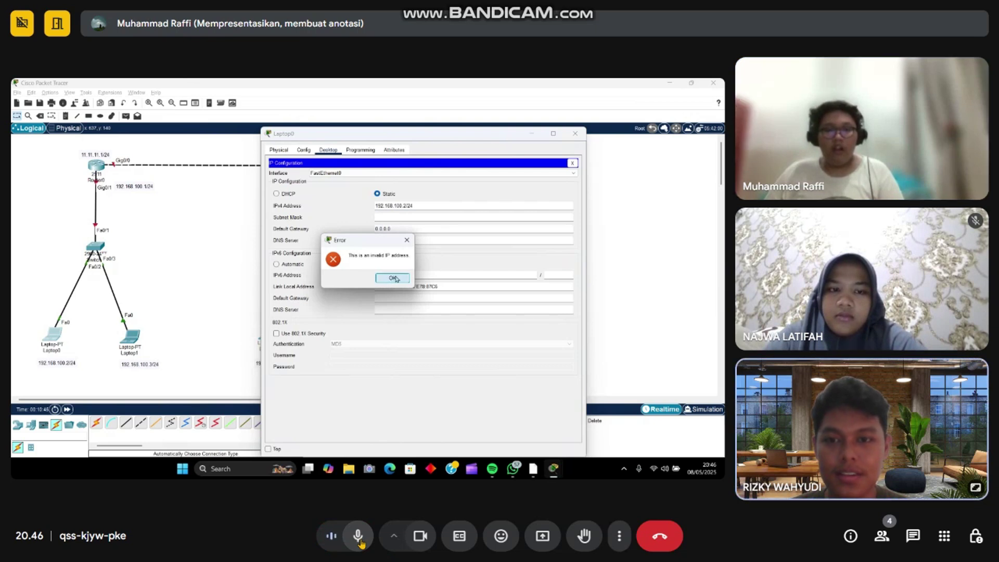
{"action": "left_click", "coordinate": [360, 541]}
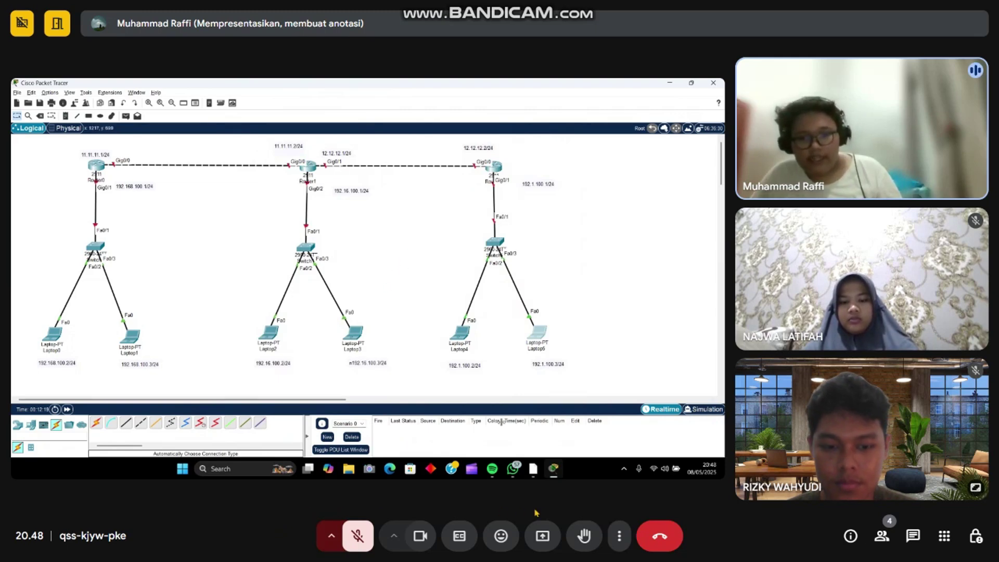
{"action": "right_click", "coordinate": [747, 534]}
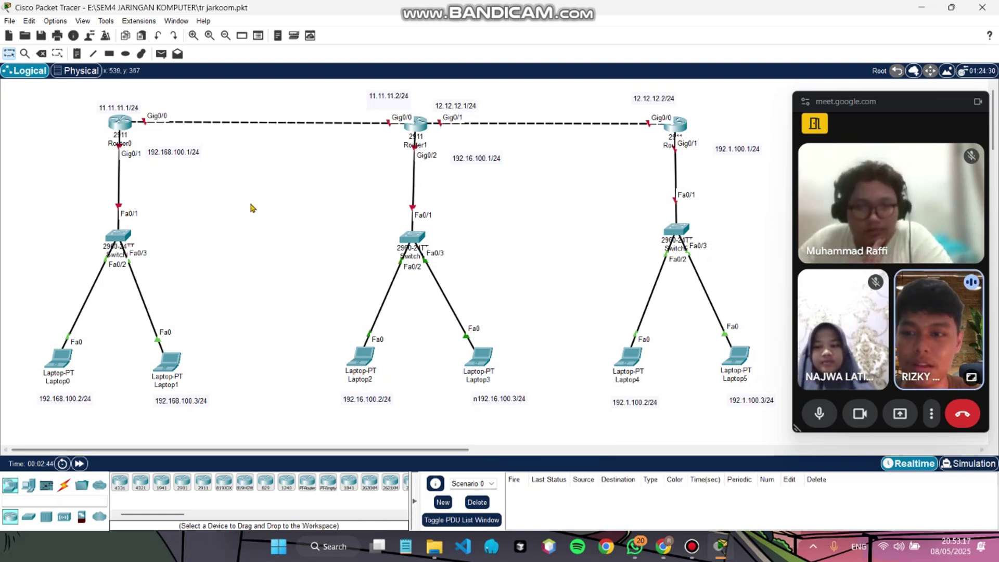
- Open Router0's command-line interface and enter privileged mode with the enable command
{"action": "left_click", "coordinate": [122, 125]}
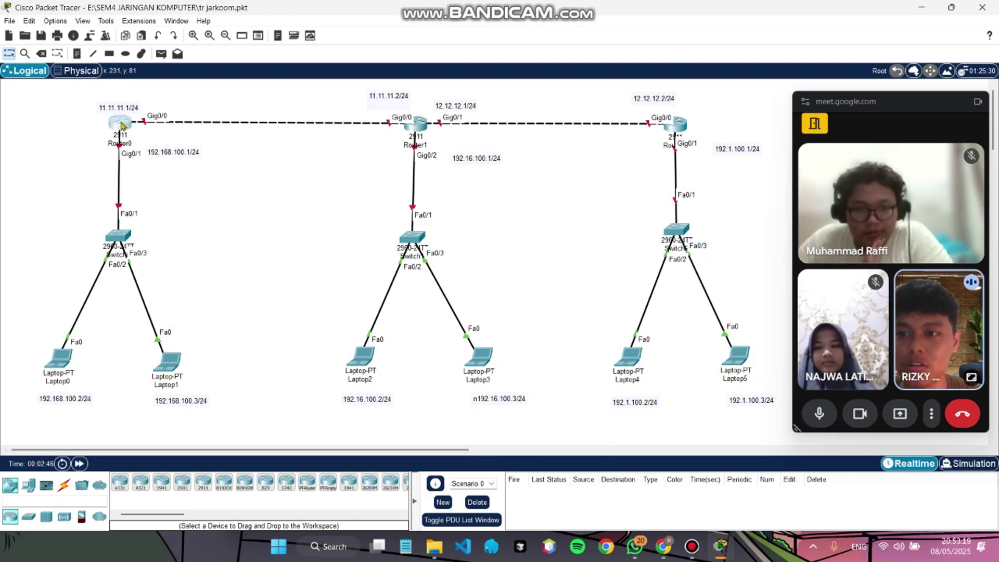
{"action": "left_click", "coordinate": [437, 102]}
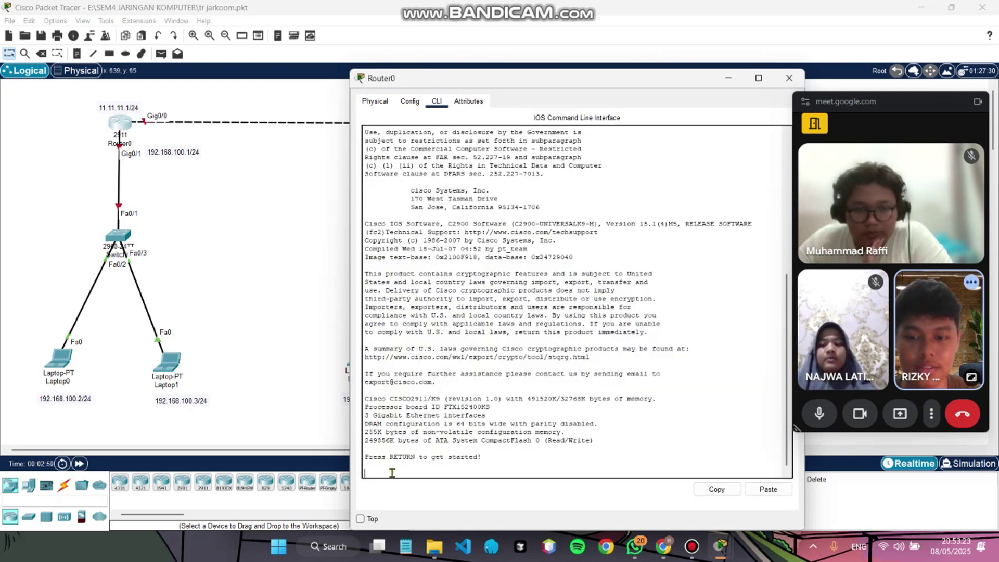
{"action": "key", "text": "Return"}
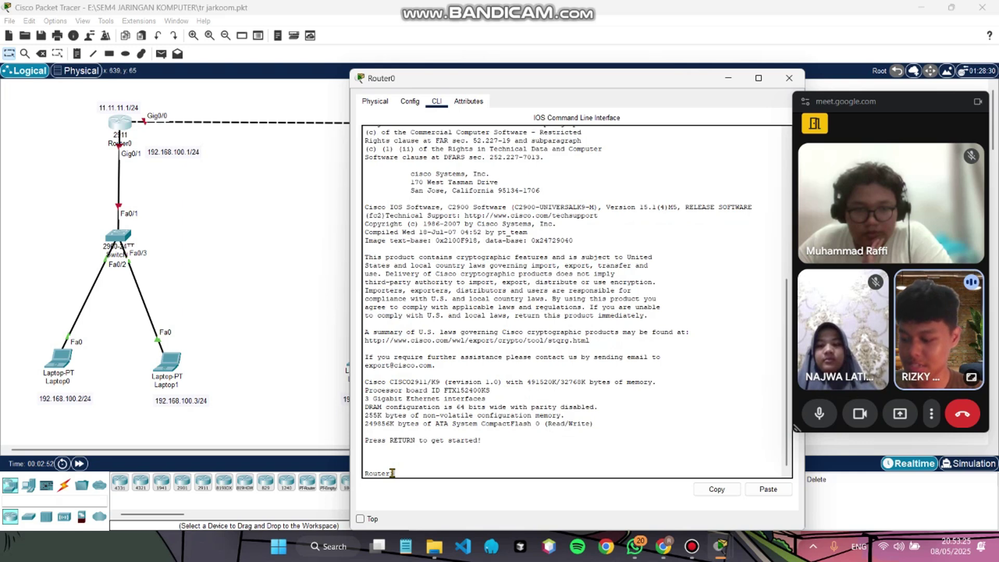
{"action": "type", "text": "le"}
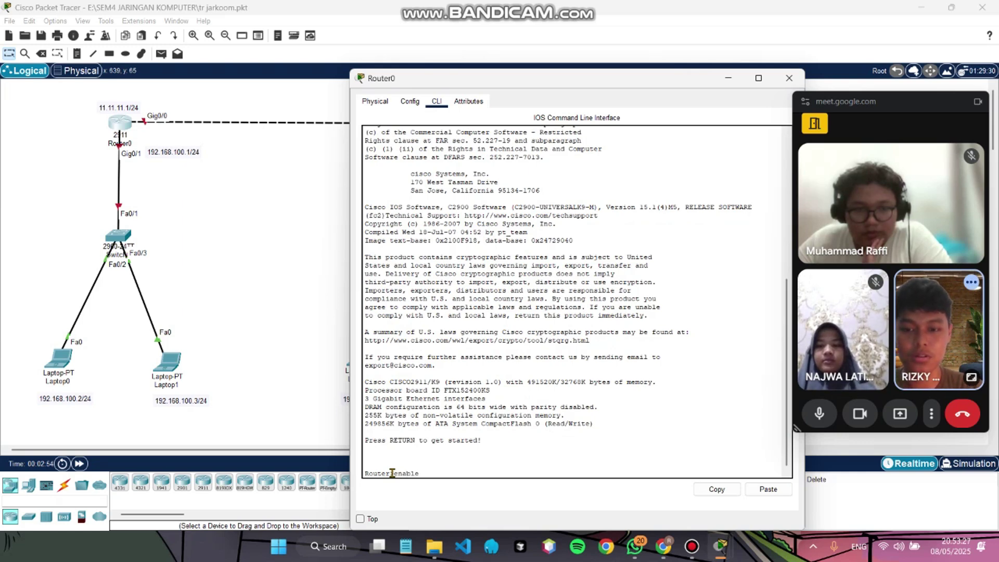
{"action": "key", "text": "Return"}
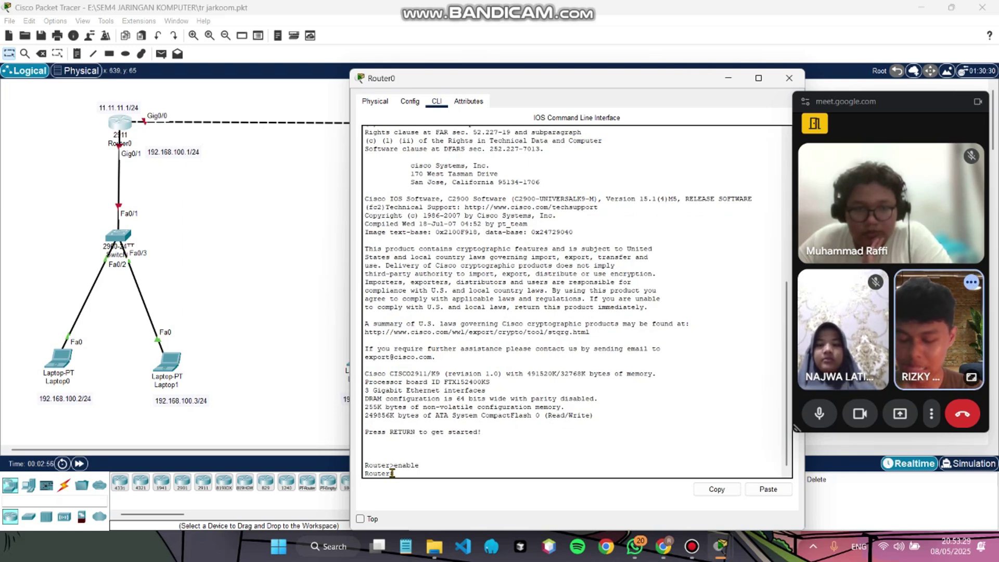
- Enter global configuration mode on Router0 with the configure terminal command
{"action": "type", "text": "confi"}
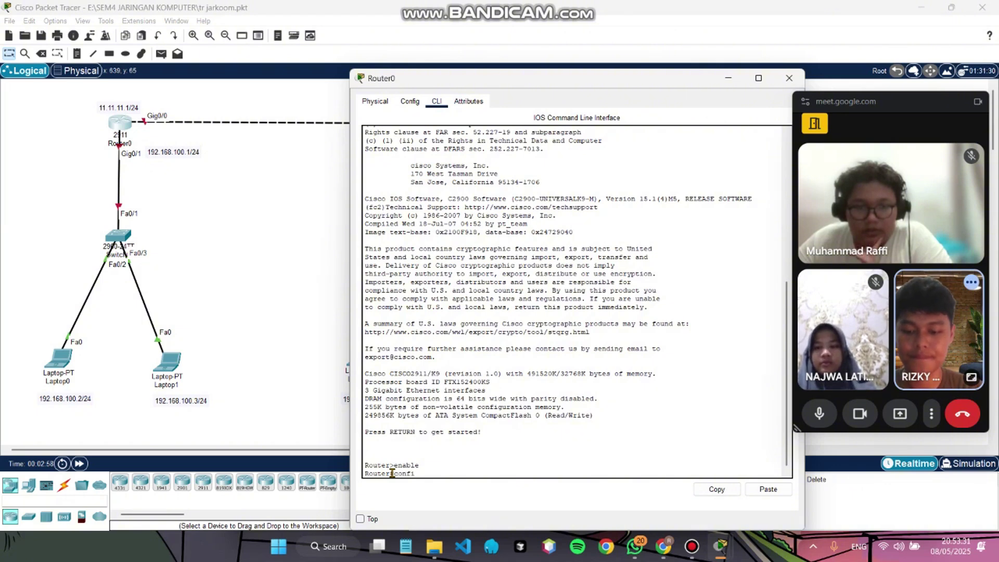
{"action": "key", "text": "Tab"}
{"action": "type", "text": "te"}
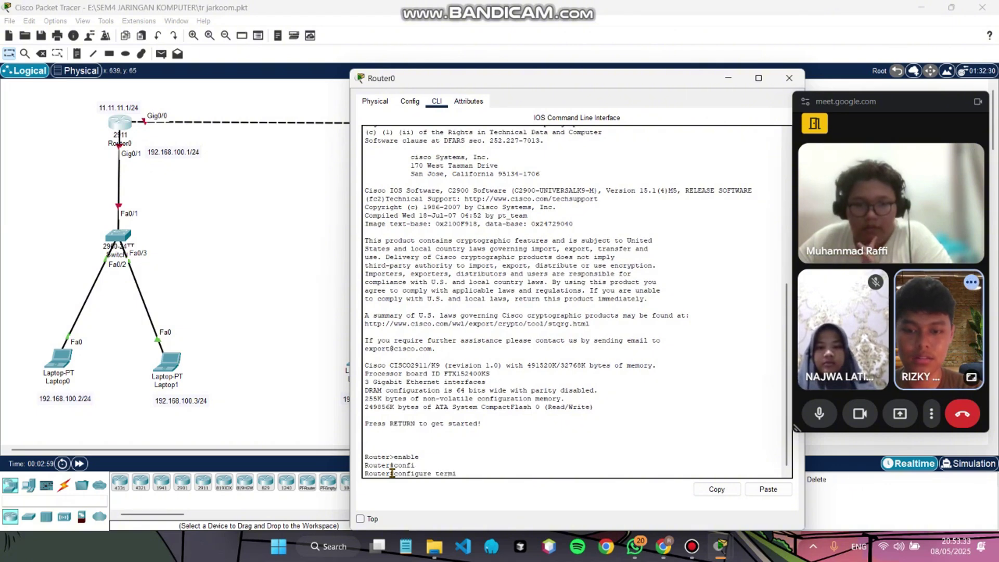
{"action": "type", "text": "rmi"}
{"action": "key", "text": "Tab"}
{"action": "key", "text": "Return"}
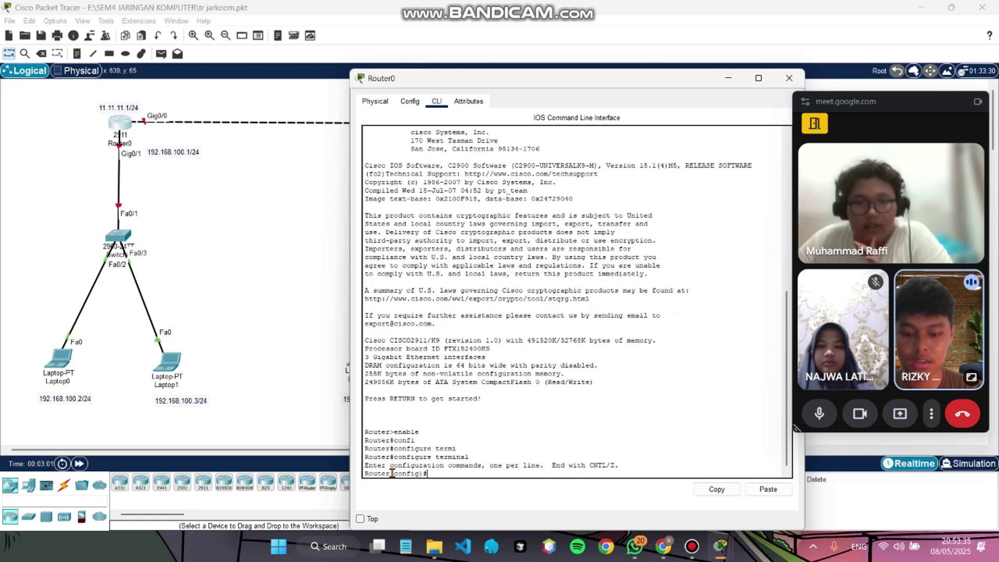
- Enter interface configuration mode for gigabitEthernet 0/0 on Router0
{"action": "type", "text": "interfa"}
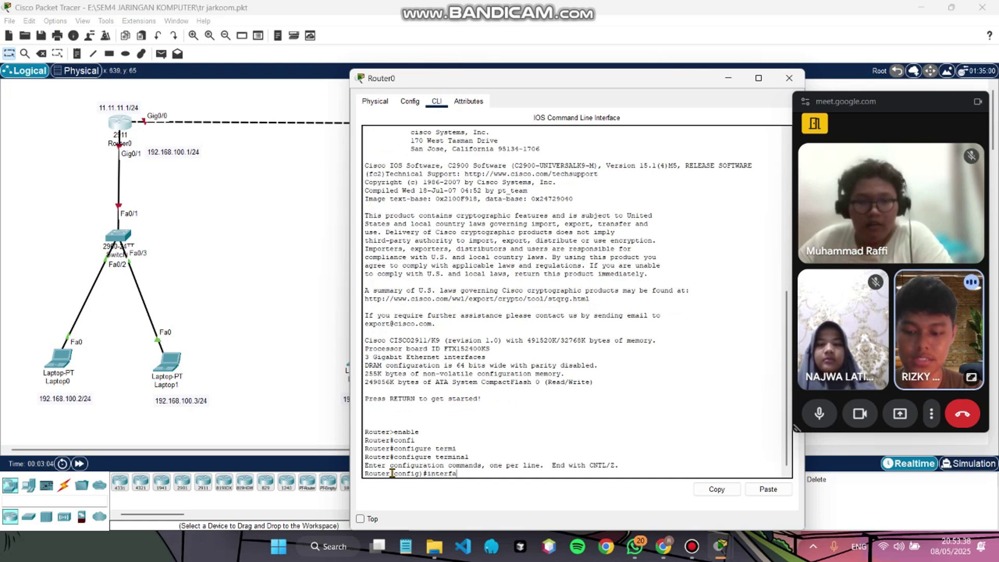
{"action": "key", "text": "Tab"}
{"action": "type", "text": "gig"}
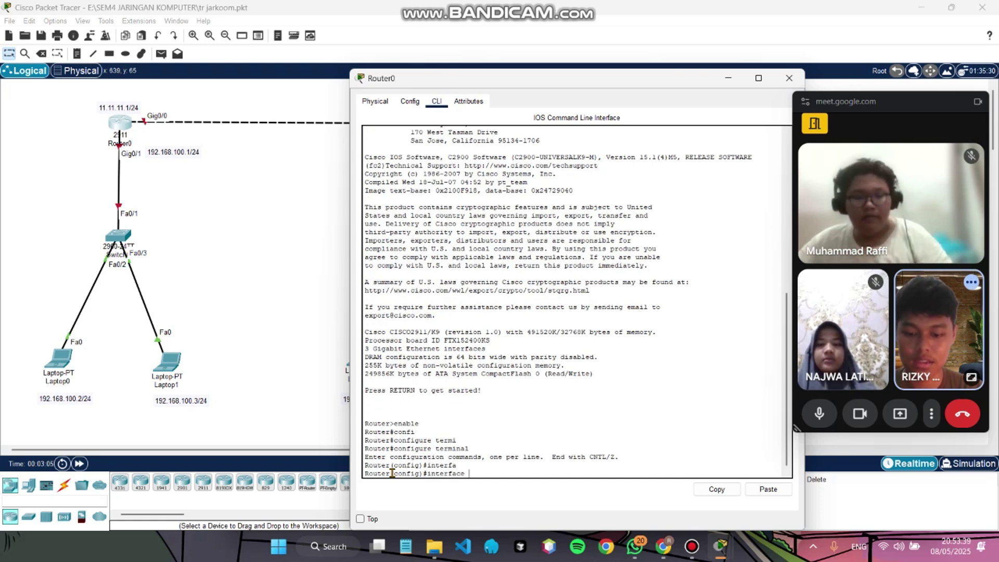
{"action": "key", "text": "Tab"}
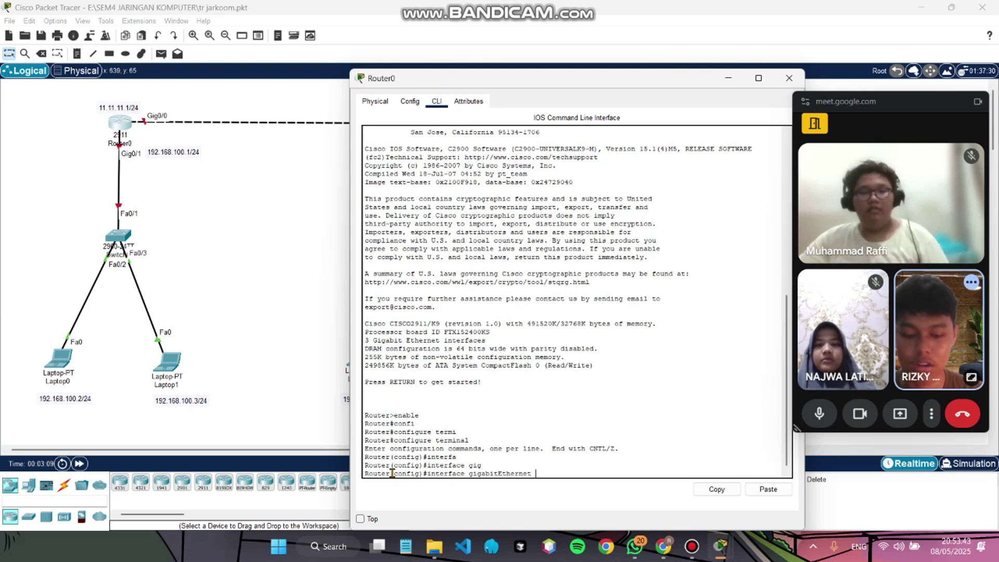
{"action": "type", "text": "0"}
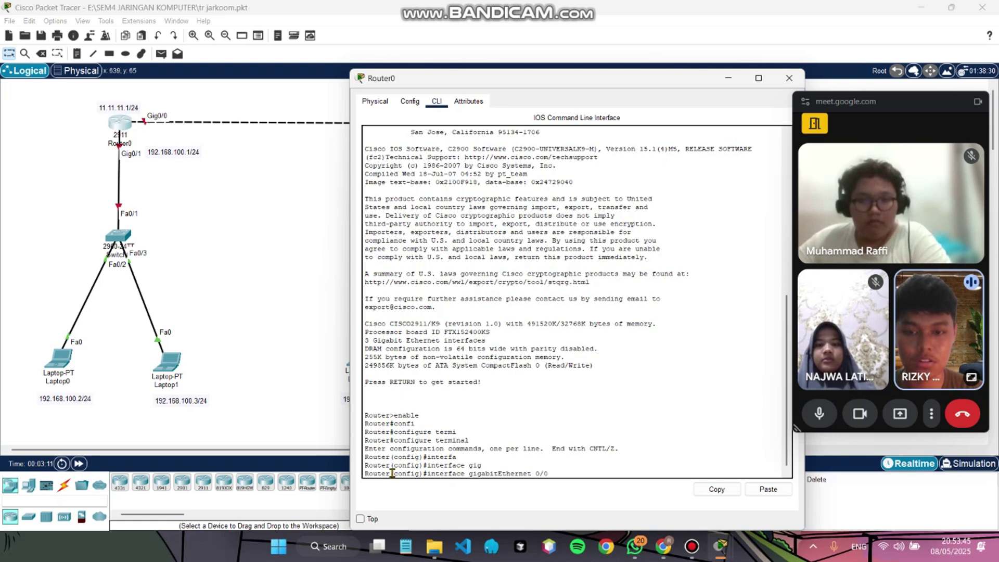
{"action": "type", "text": "/0"}
{"action": "key", "text": "Return"}
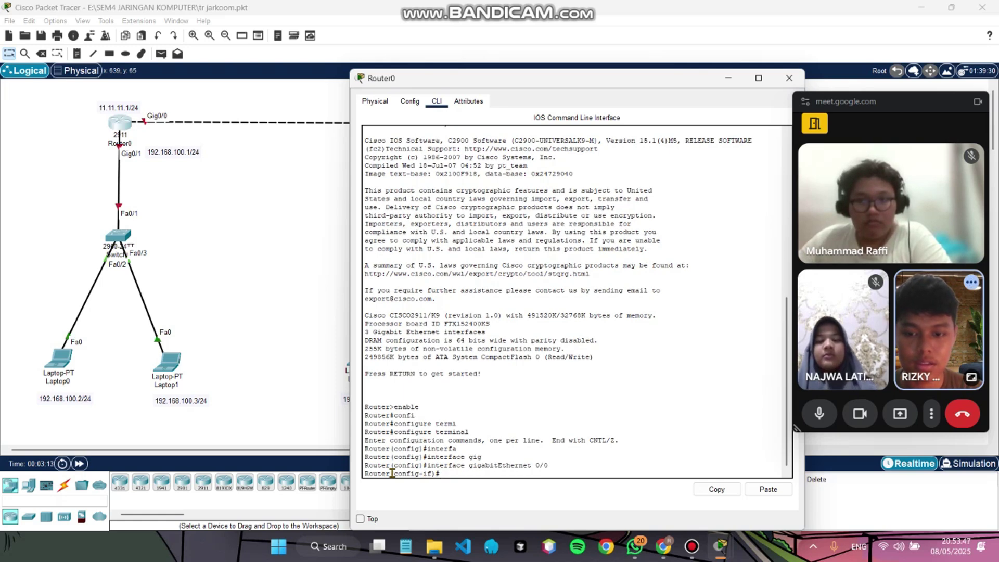
- Assign IP address 11.11.11.1 with subnet mask 255.255.255.0 to Router0's gigabitEthernet 0/0 interface
{"action": "type", "text": "ip"}
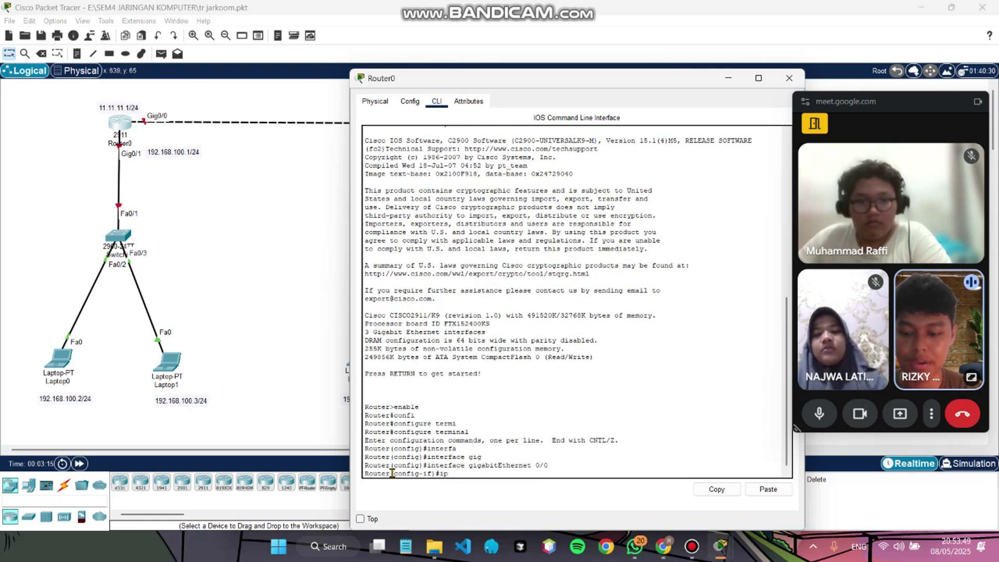
{"action": "type", "text": " address"}
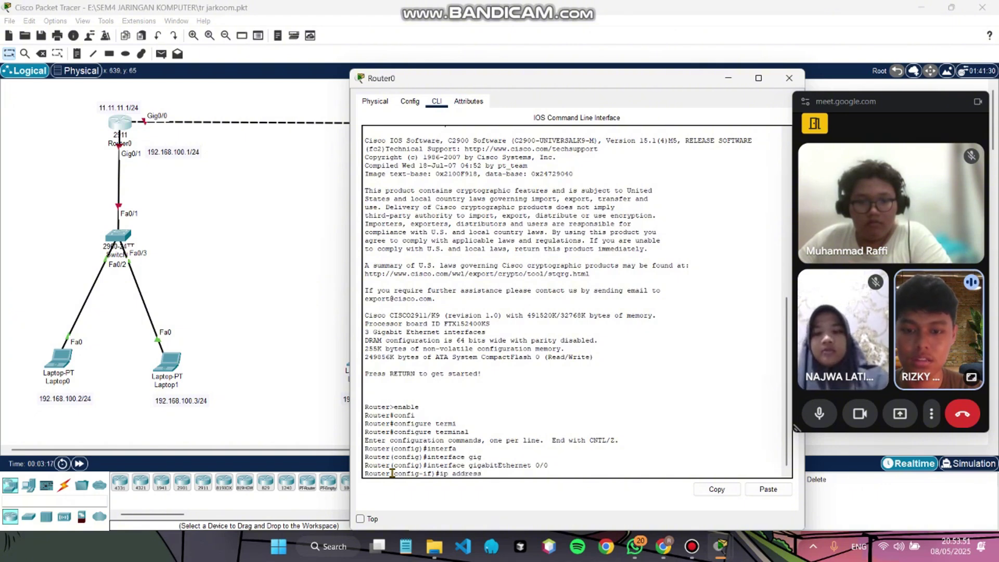
{"action": "type", "text": " 11."}
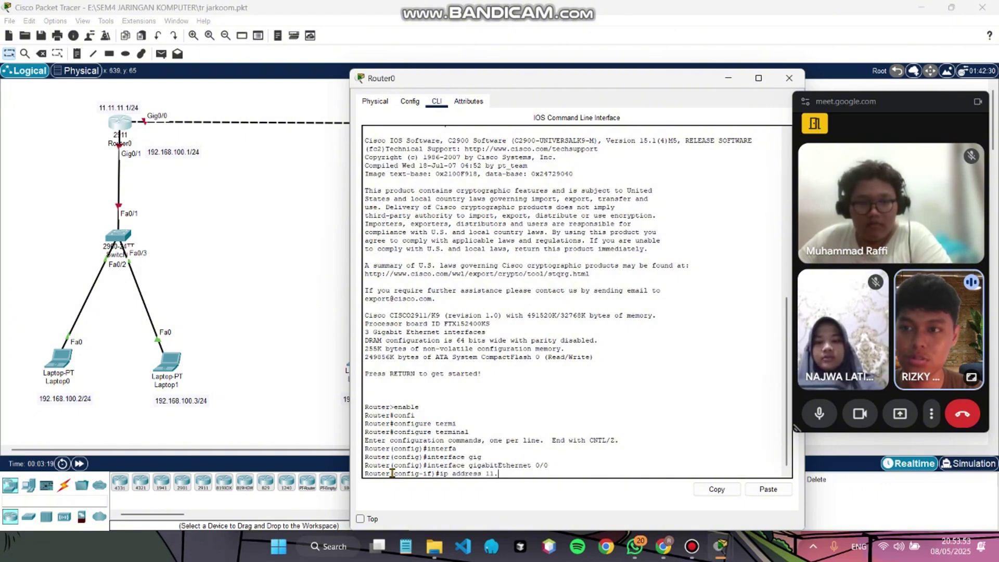
{"action": "type", "text": "11.11.1 25"}
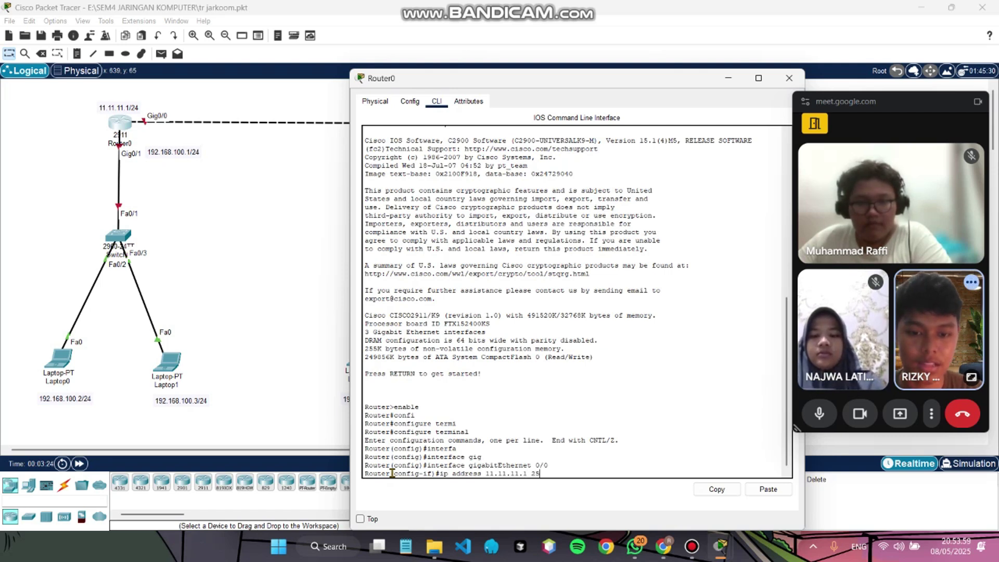
{"action": "type", "text": "5.255.255.0"}
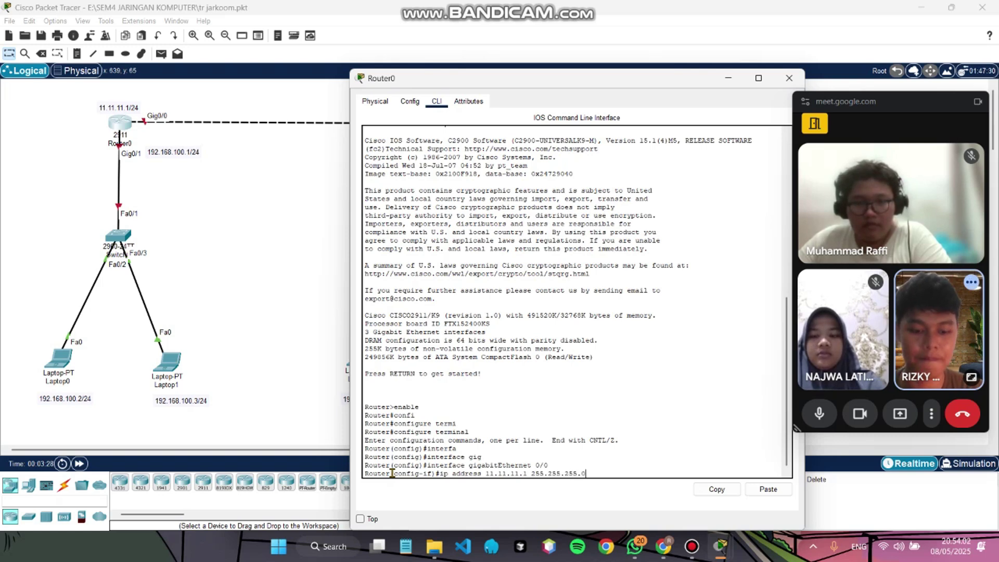
{"action": "key", "text": "Return"}
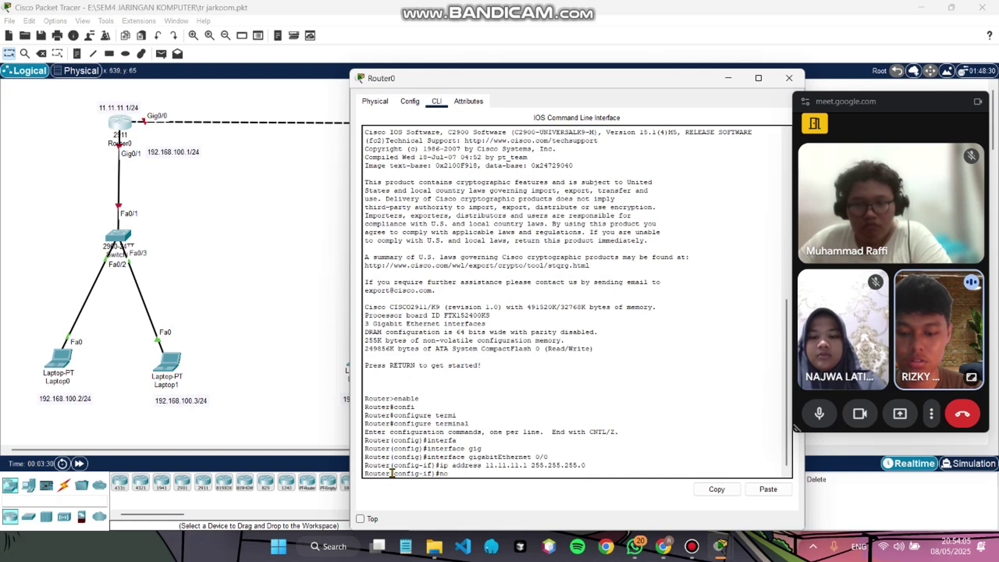
- Enable Router0's gigabitEthernet 0/0 interface with no shutdown and exit to global configuration mode
{"action": "type", "text": "no shutdown"}
{"action": "key", "text": "Return"}
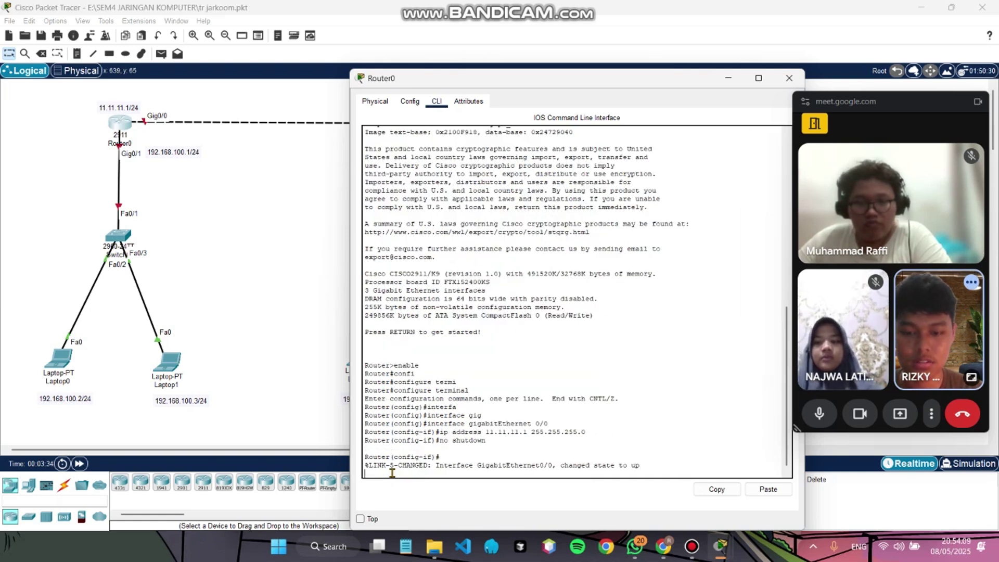
{"action": "key", "text": "Return"}
{"action": "type", "text": "exit"}
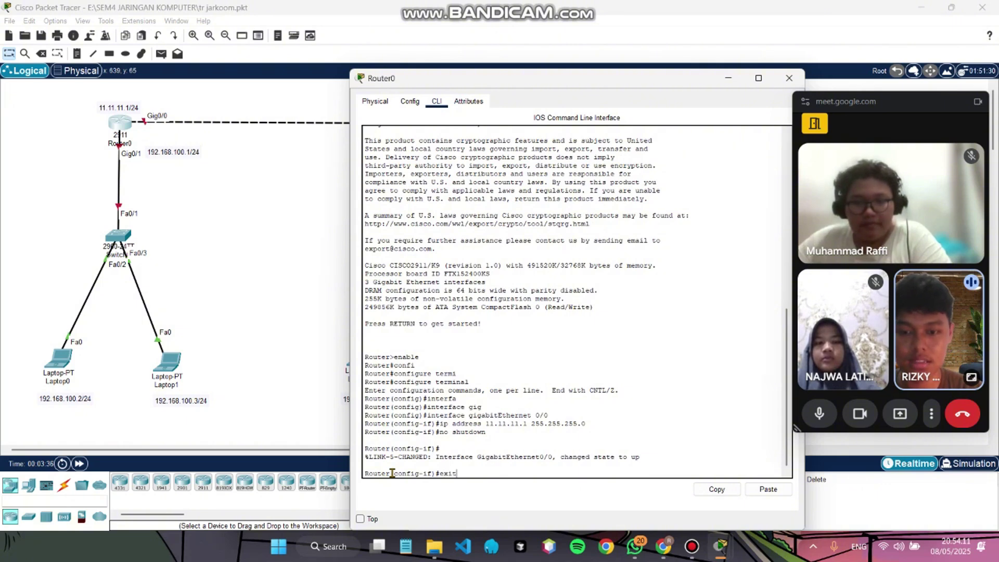
{"action": "key", "text": "Return"}
- Enter interface configuration mode for gigabitEthernet 0/1 on Router0
{"action": "type", "text": "inter"}
{"action": "key", "text": "Tab"}
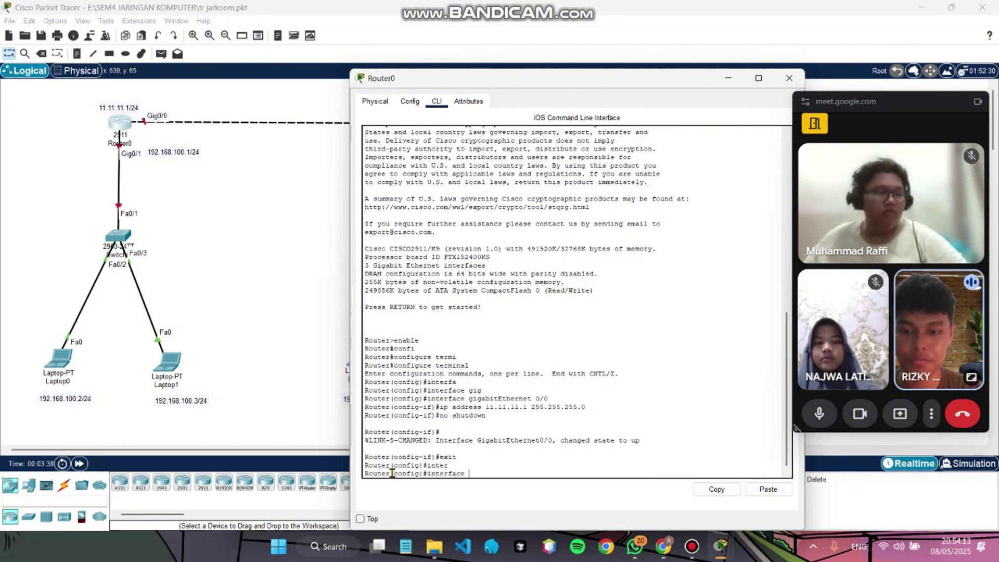
{"action": "type", "text": "gig"}
{"action": "key", "text": "Tab"}
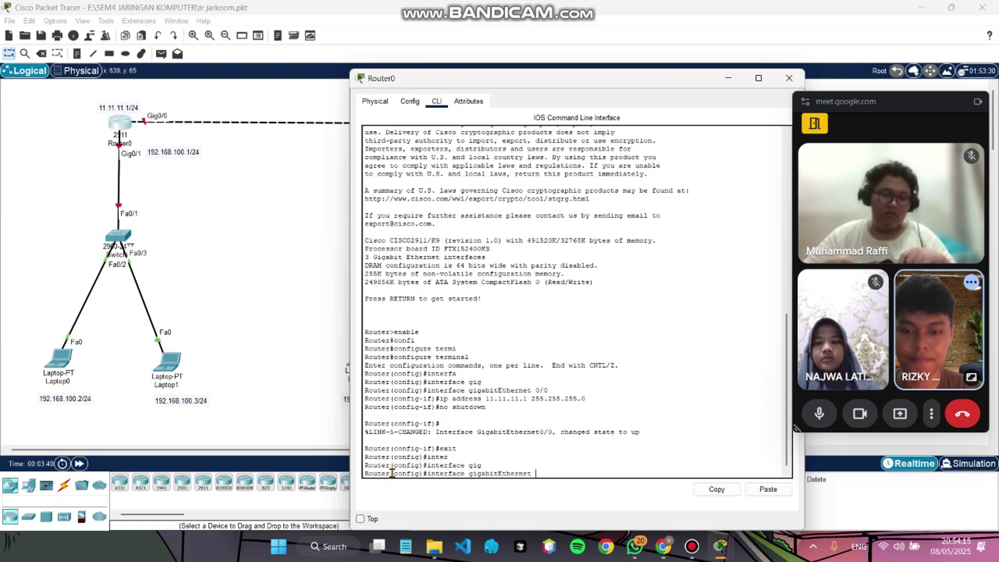
{"action": "type", "text": "0"}
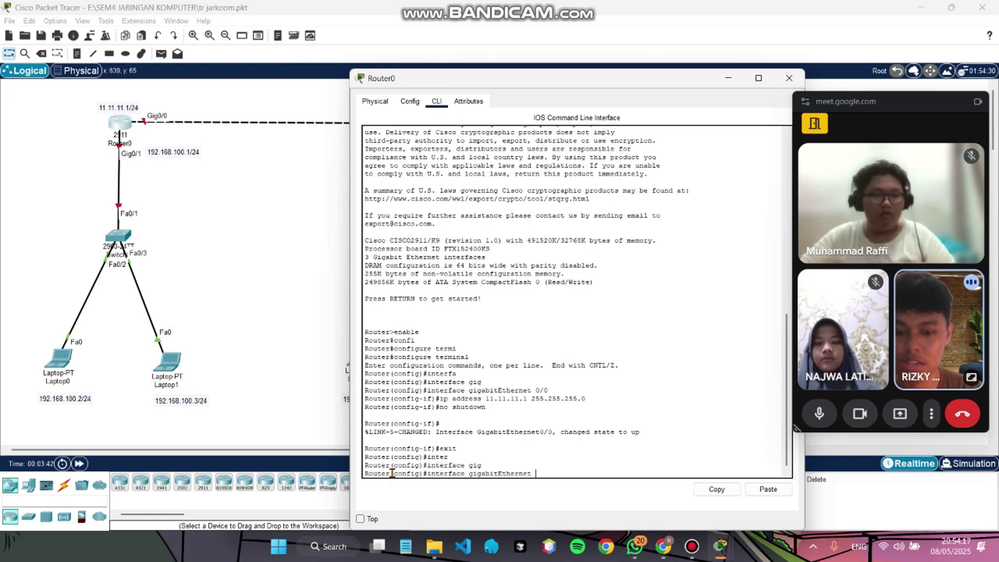
{"action": "type", "text": "/1"}
{"action": "key", "text": "Return"}
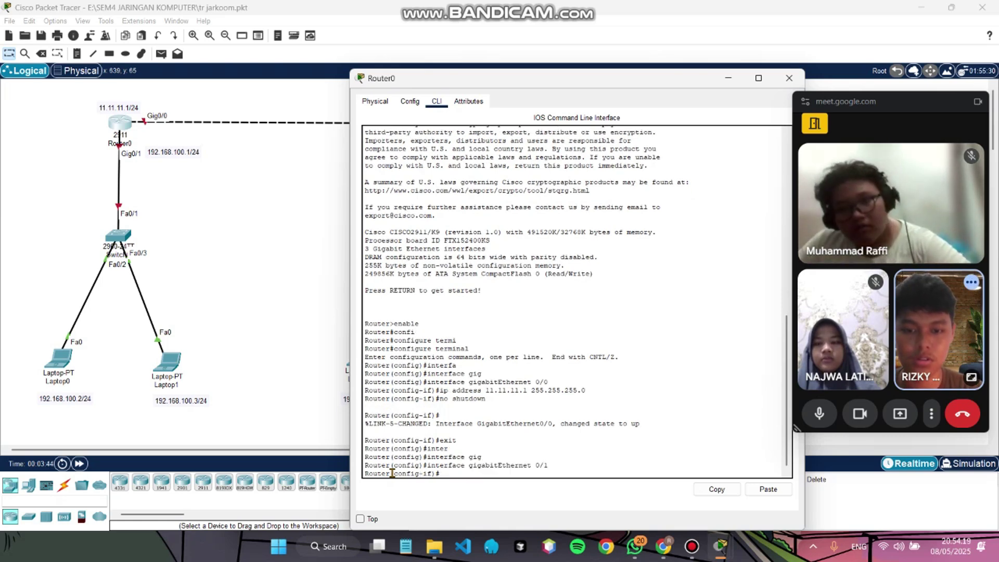
- Assign IP address 192.168.100.1 with subnet mask 255.255.255.0 to Router0's gigabitEthernet 0/1 interface
{"action": "type", "text": "ip address"}
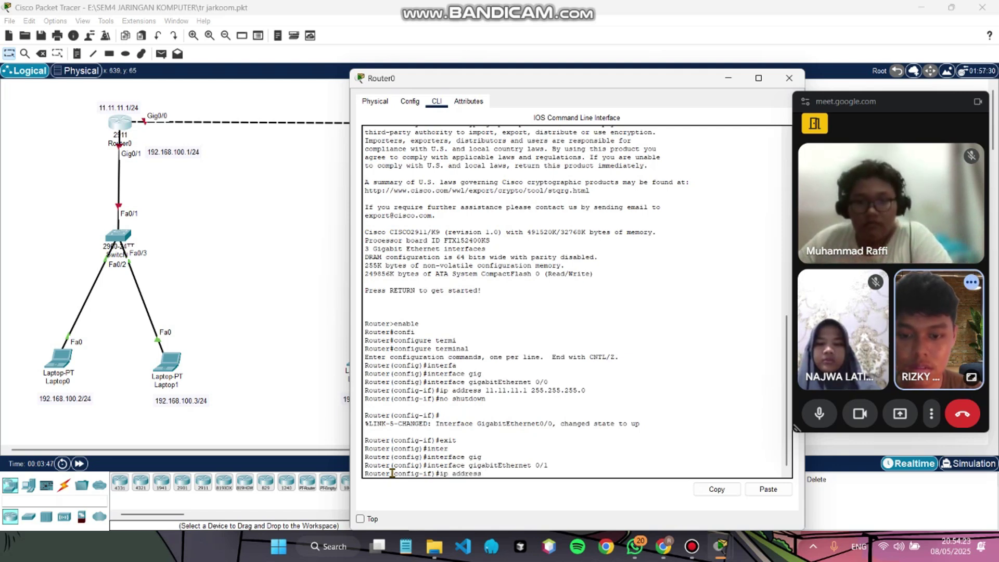
{"action": "type", "text": " 192"}
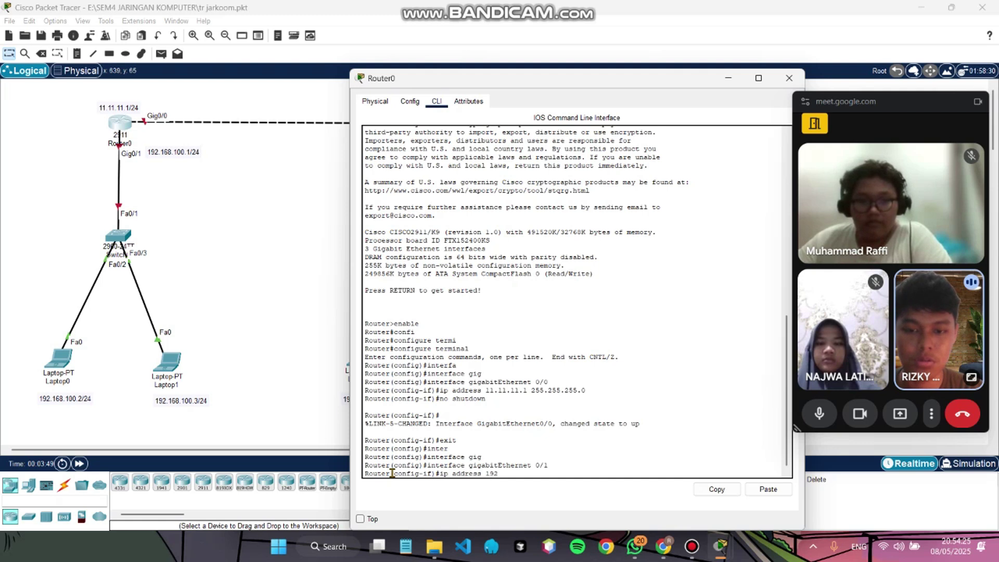
{"action": "type", "text": ".168"}
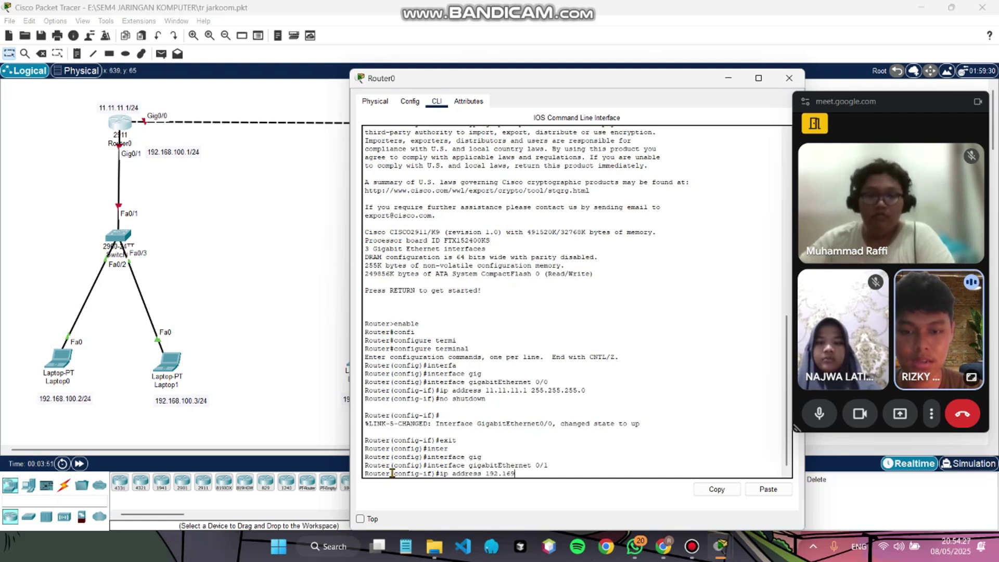
{"action": "type", "text": ".1"}
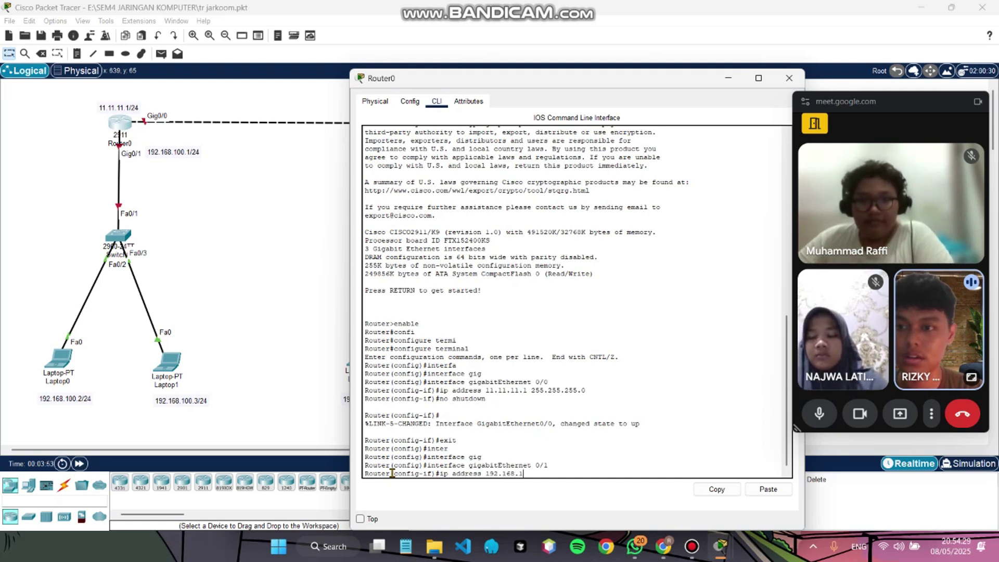
{"action": "type", "text": "00.1 "}
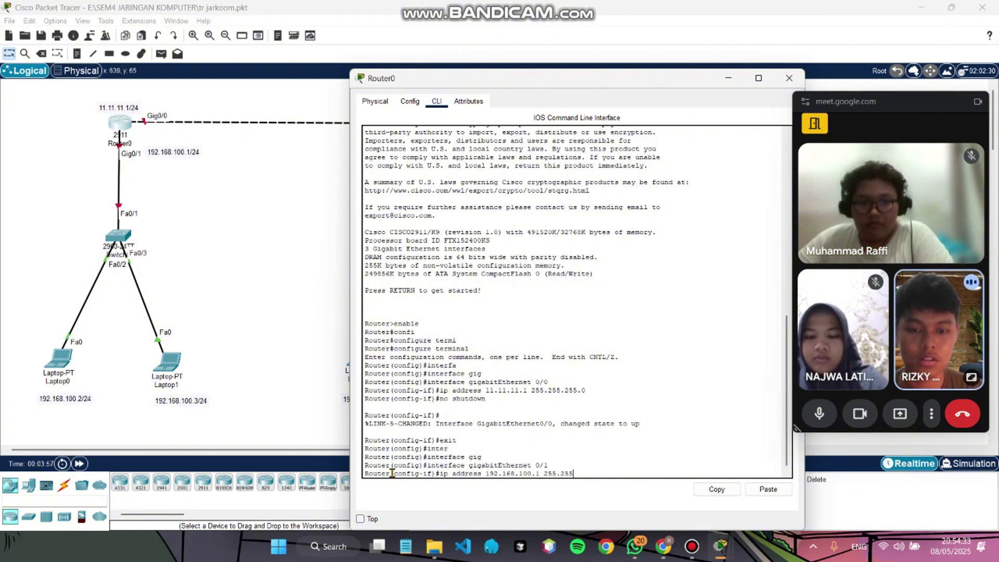
{"action": "type", "text": "255.255.255.0"}
{"action": "key", "text": "Return"}
- Enable Router0's gigabitEthernet 0/1 interface with no shutdown and close the Router0 window
{"action": "type", "text": "no "}
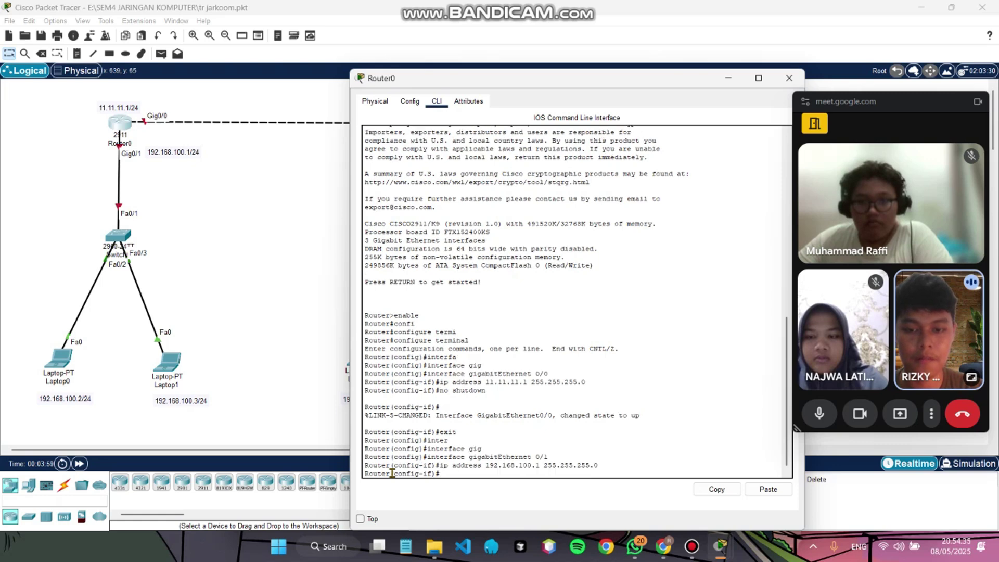
{"action": "type", "text": "shutdown"}
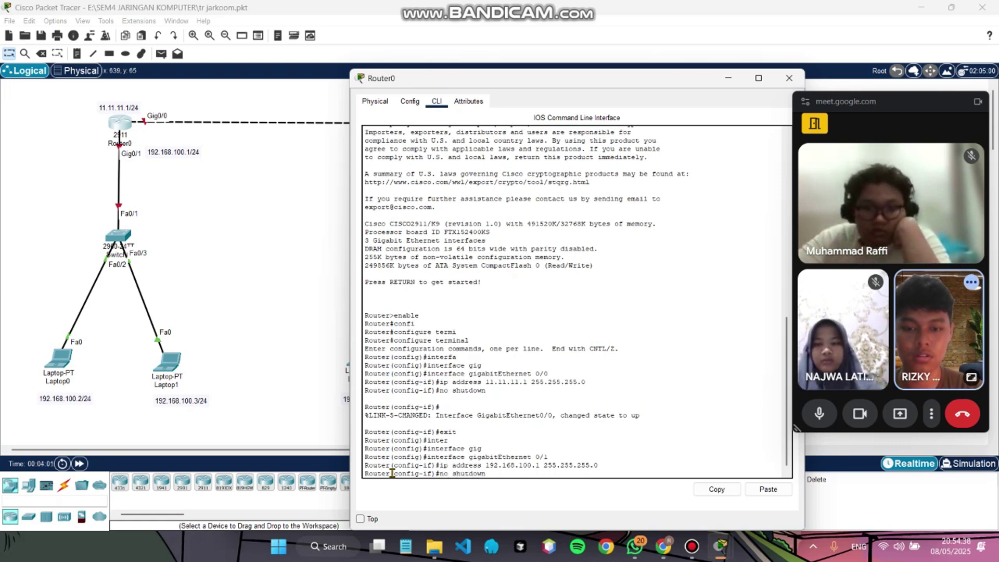
{"action": "key", "text": "Return"}
{"action": "key", "text": "Up"}
{"action": "key", "text": "Return"}
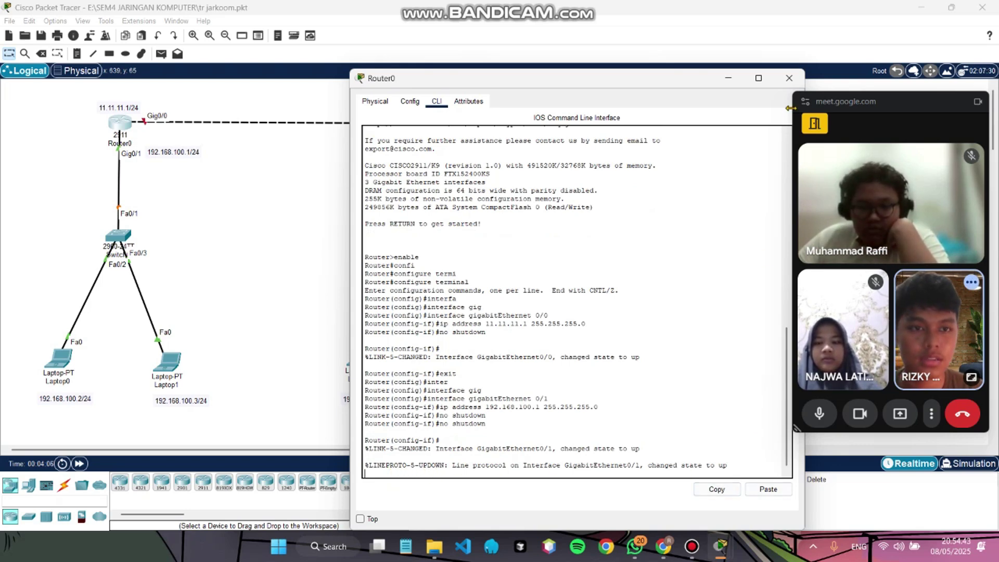
{"action": "left_click", "coordinate": [789, 78]}
- Open Router1's command-line interface and enter privileged mode with the enable command
{"action": "left_click", "coordinate": [416, 126]}
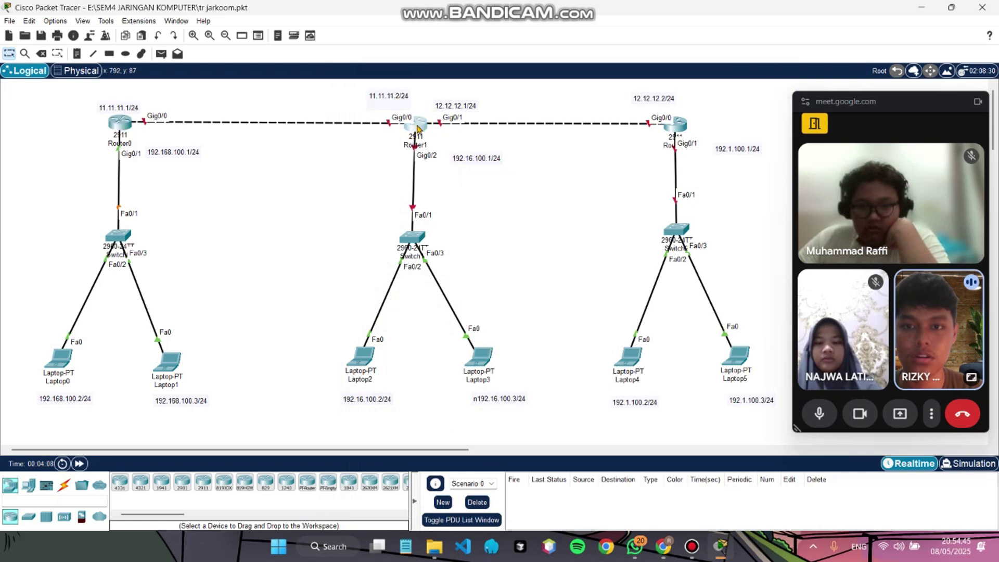
{"action": "left_click", "coordinate": [436, 103]}
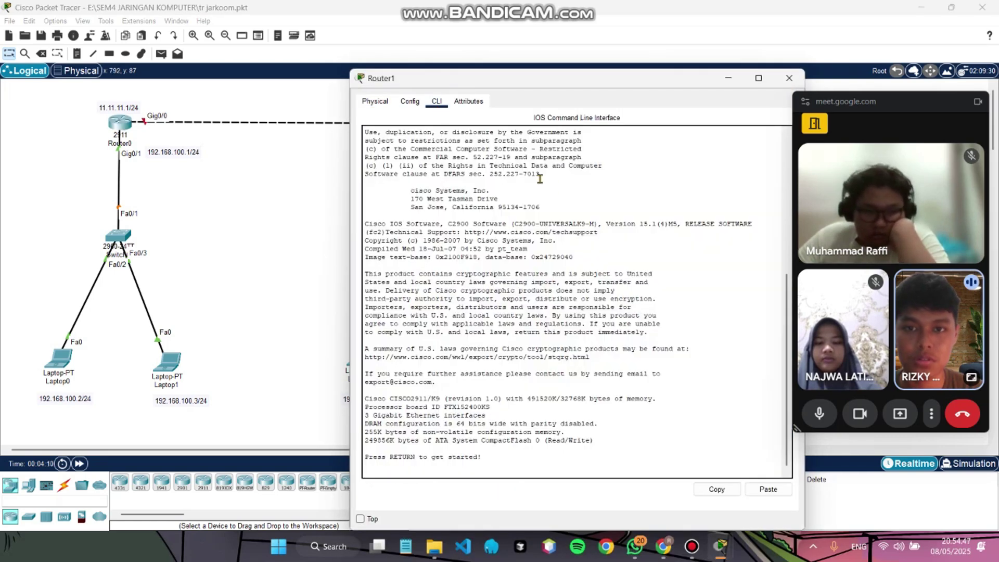
{"action": "key", "text": "Return"}
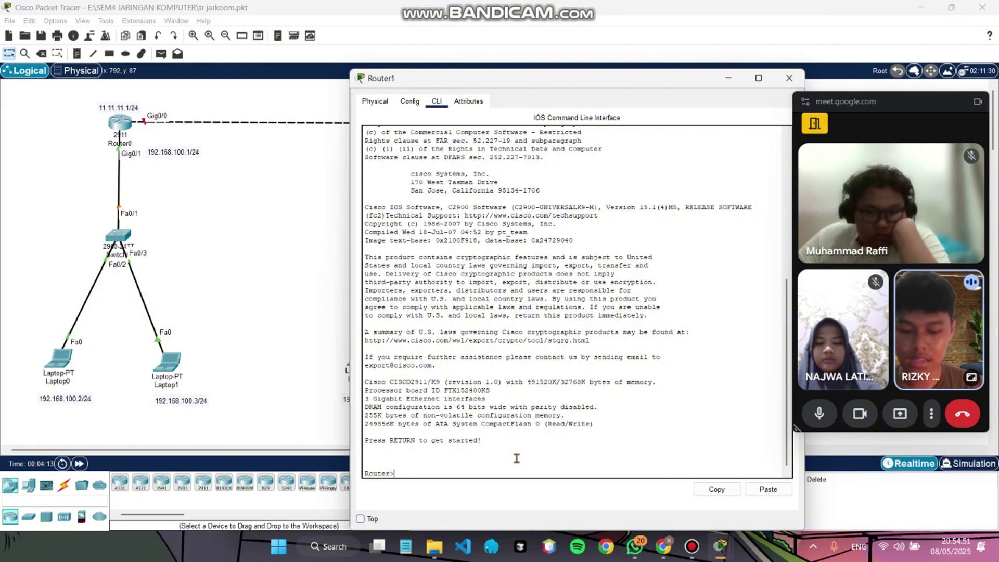
{"action": "type", "text": "enable"}
{"action": "key", "text": "Return"}
{"action": "type", "text": "enable"}
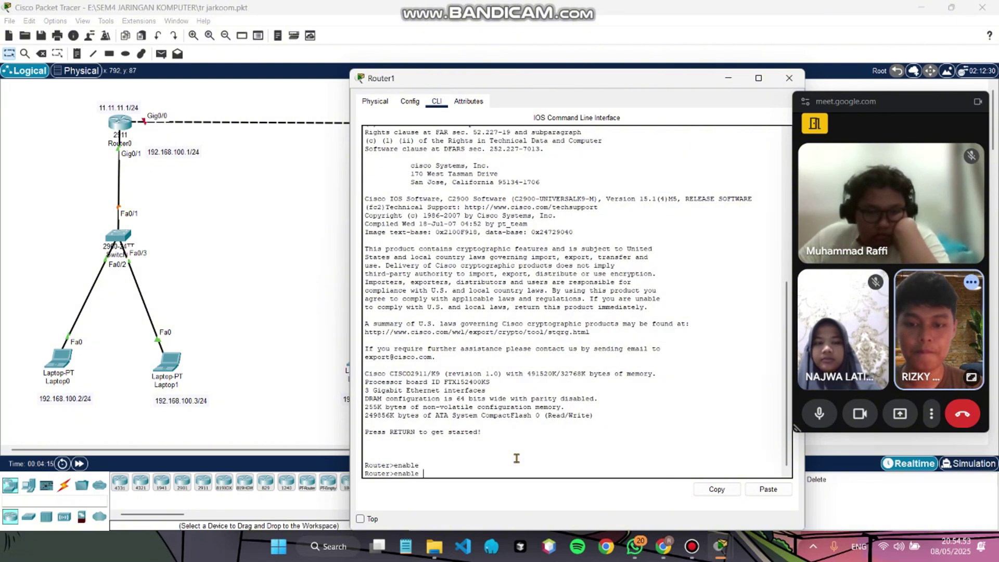
{"action": "key", "text": "Return"}
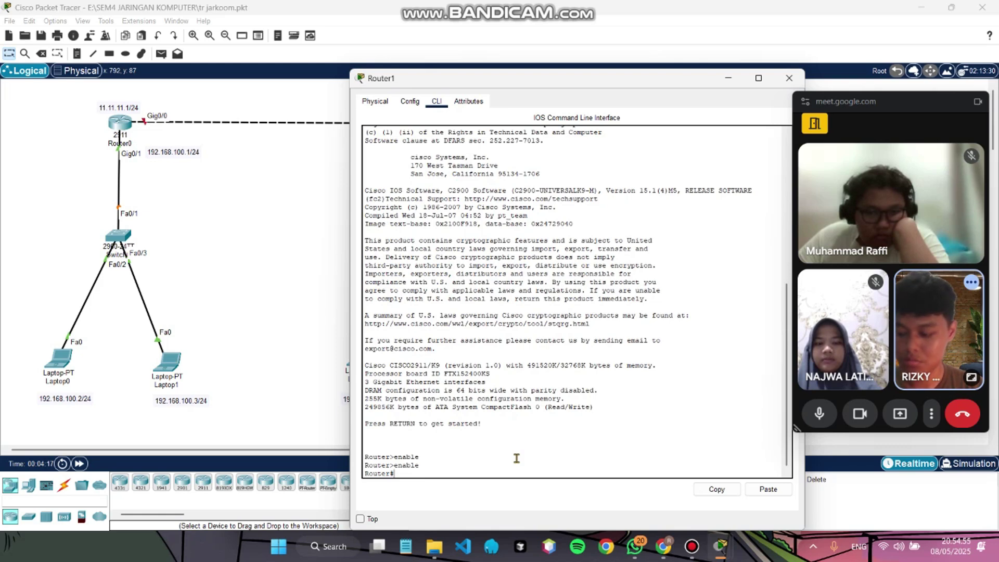
- Enter global configuration mode on Router1 with the configure terminal command
{"action": "type", "text": "c"}
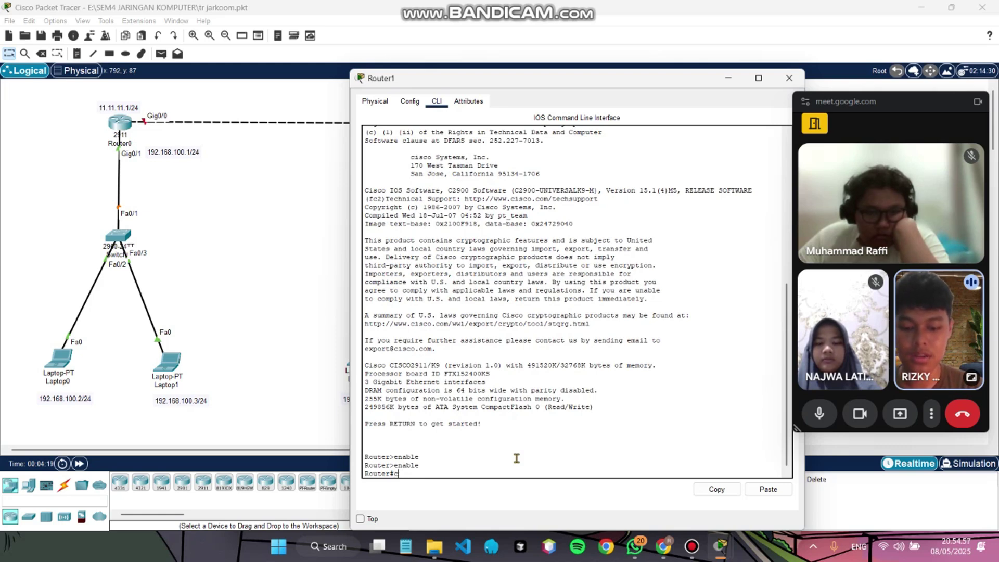
{"action": "type", "text": "onfig"}
{"action": "key", "text": "Tab"}
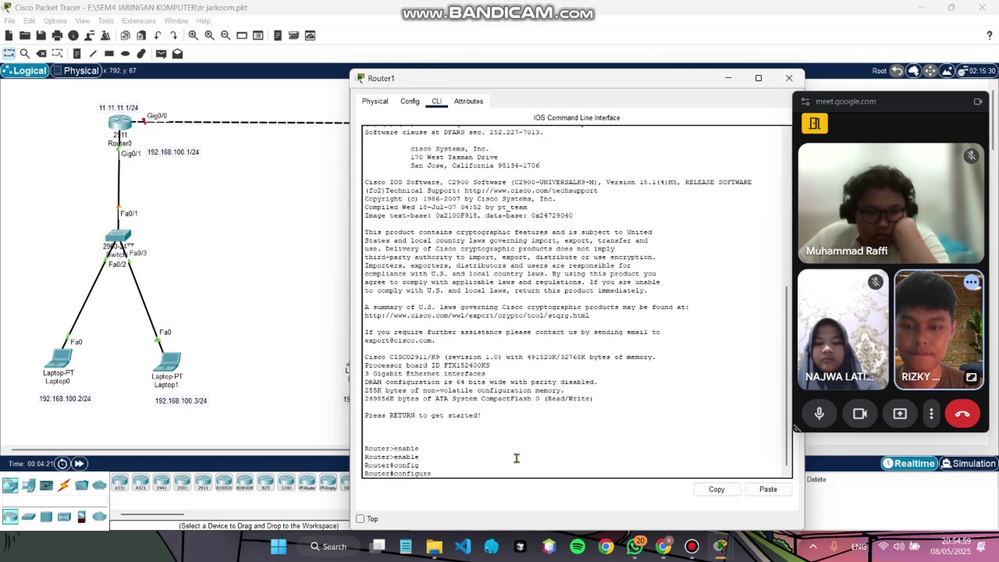
{"action": "type", "text": "ter"}
{"action": "key", "text": "Tab"}
{"action": "key", "text": "Return"}
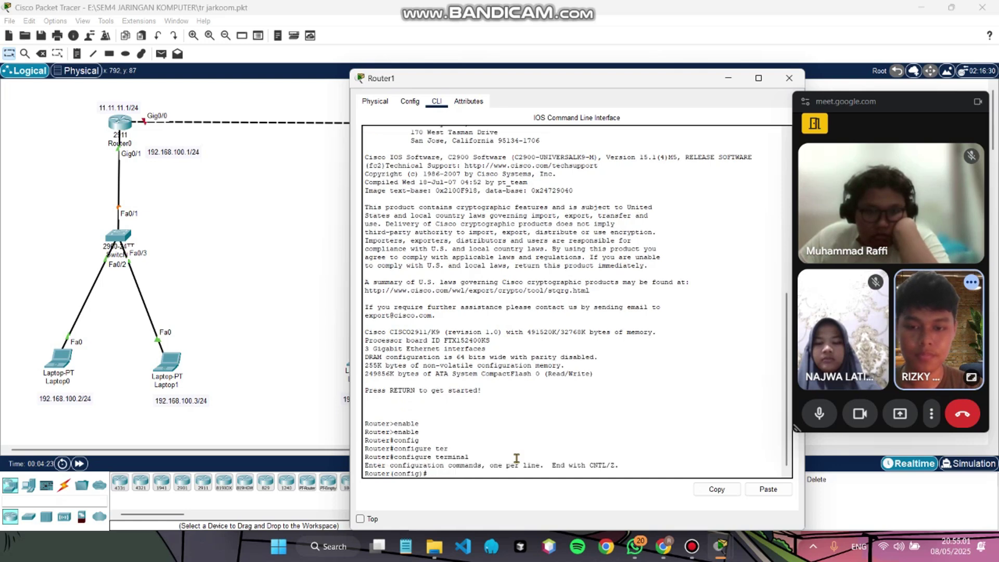
- Enter interface configuration mode for gigabitEthernet 0/0 on Router1
{"action": "type", "text": "inter"}
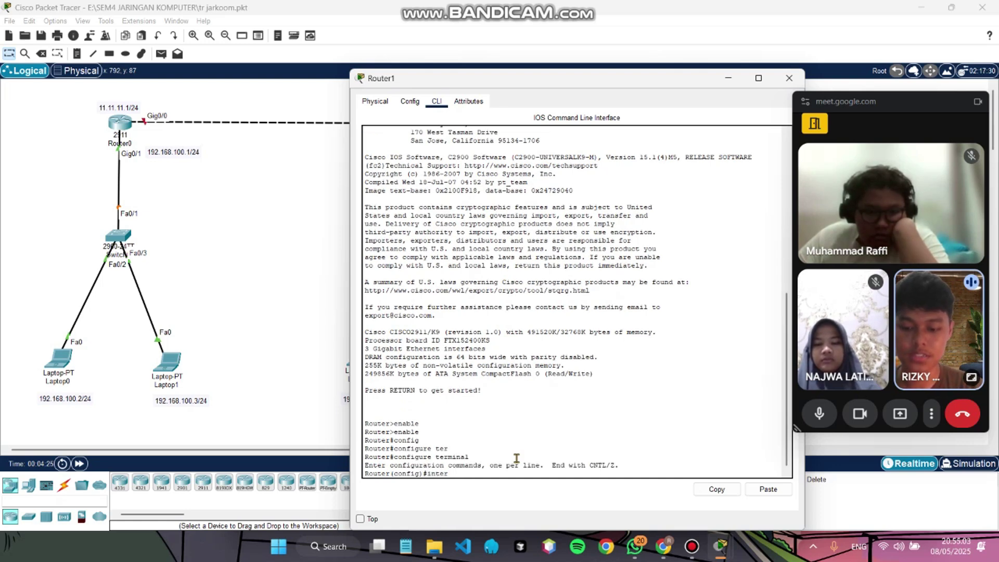
{"action": "key", "text": "Tab"}
{"action": "type", "text": "gig"}
{"action": "key", "text": "Tab"}
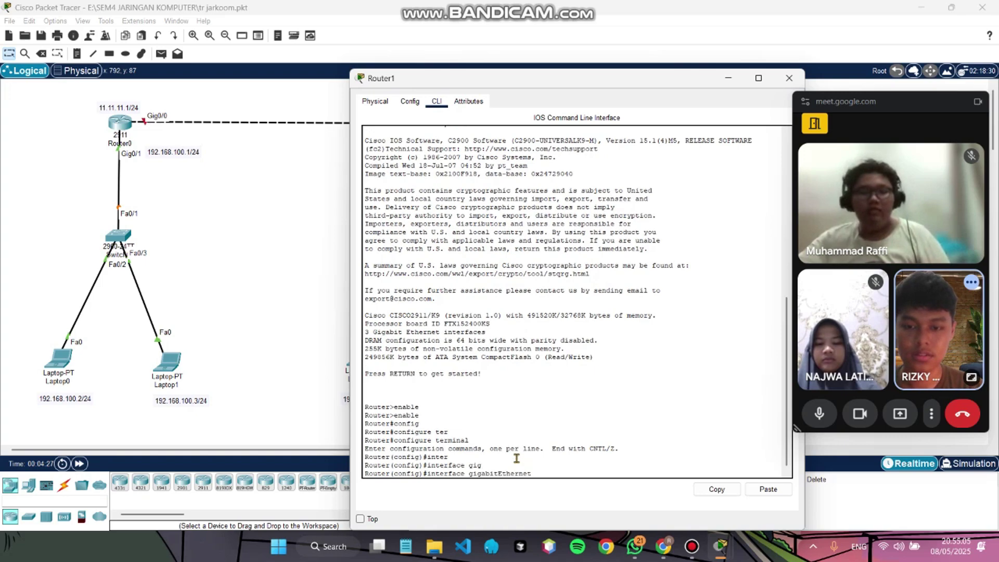
{"action": "left_click_drag", "start_coordinate": [539, 82], "coordinate": [532, 141]}
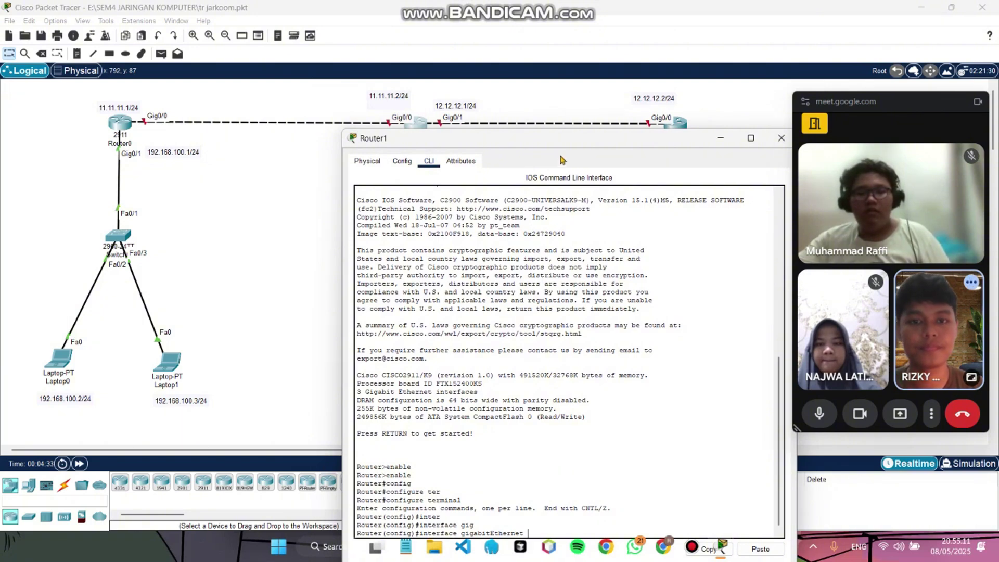
{"action": "left_click_drag", "start_coordinate": [573, 135], "coordinate": [656, 30]}
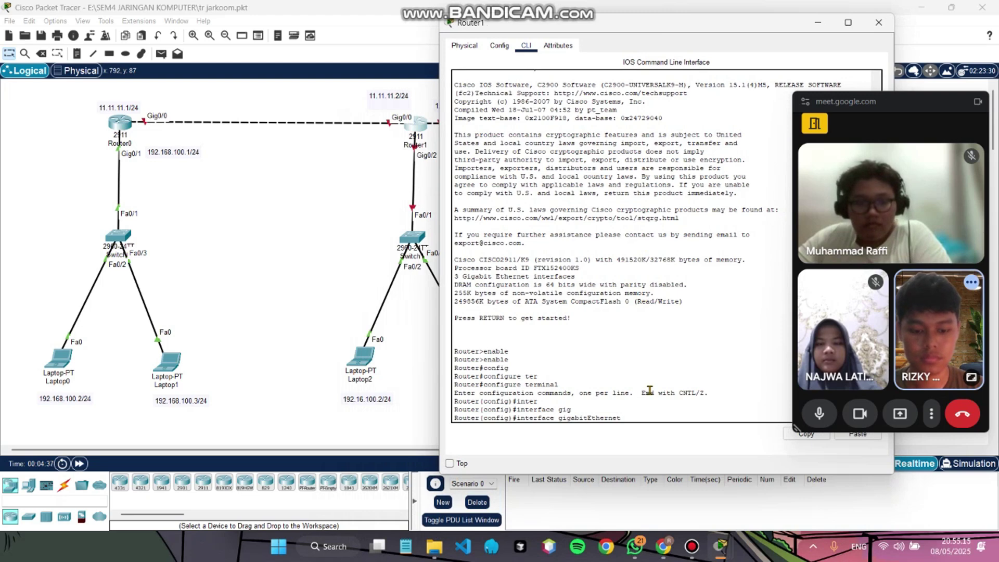
{"action": "type", "text": "0/0"}
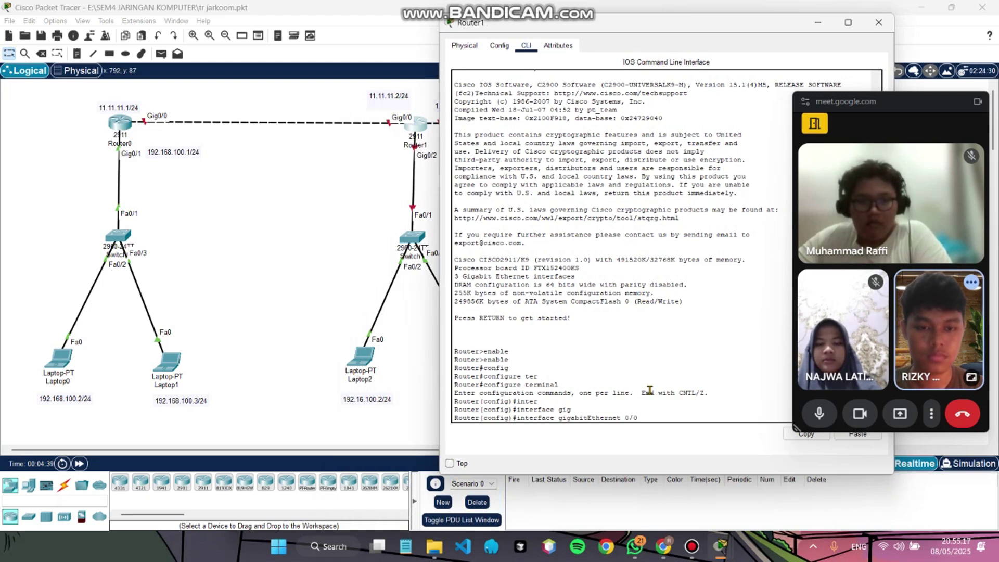
{"action": "key", "text": "Return"}
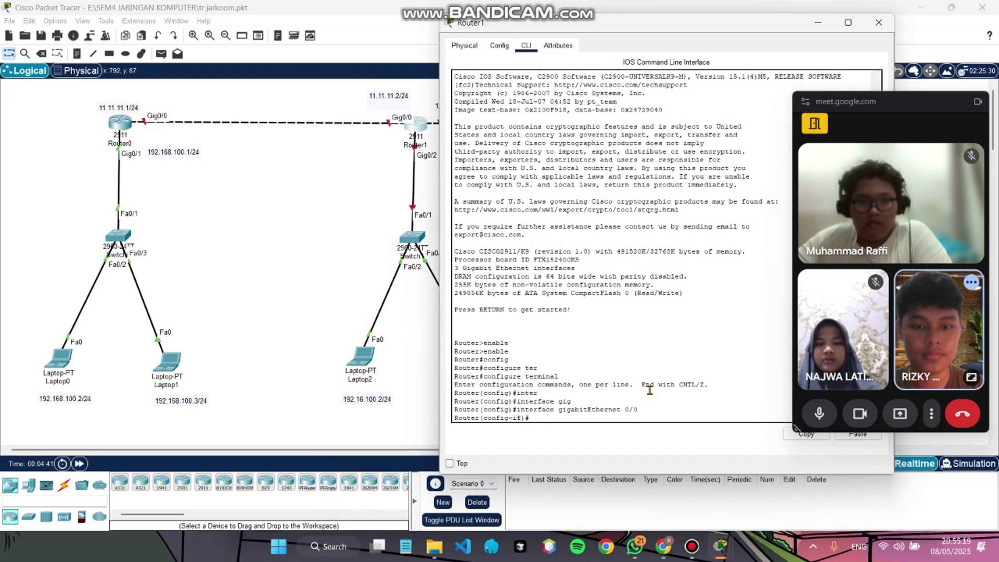
- Assign IP address 11.11.11.2 with subnet mask 255.255.255.0 to Router1's gigabitEthernet 0/0 interface
{"action": "type", "text": "ip address"}
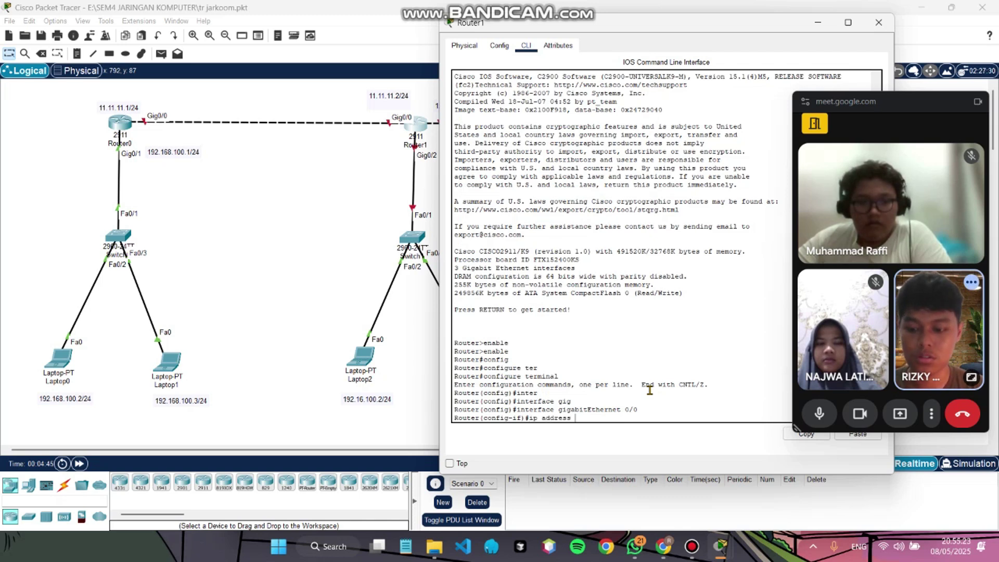
{"action": "type", "text": " 11.11."}
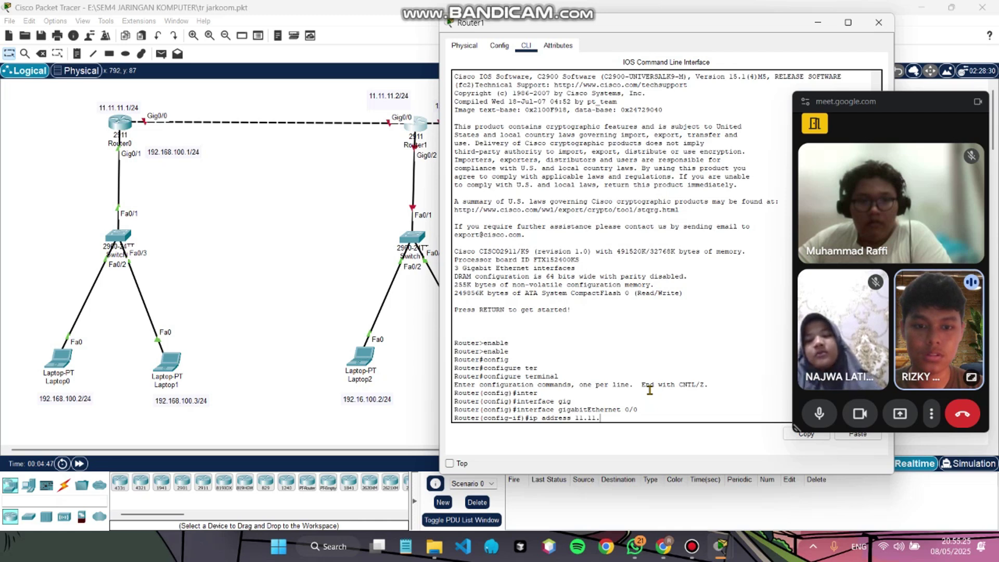
{"action": "type", "text": "11.2 255.255.255."}
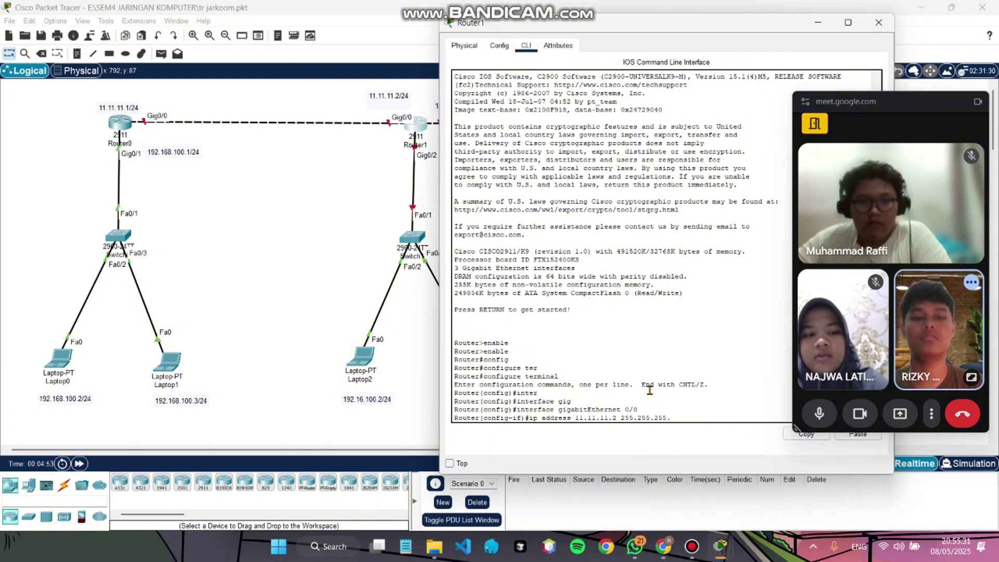
{"action": "type", "text": "0"}
{"action": "key", "text": "Return"}
- Enable Router1's gigabitEthernet 0/0 interface with no shutdown and exit to global configuration mode
{"action": "type", "text": "no"}
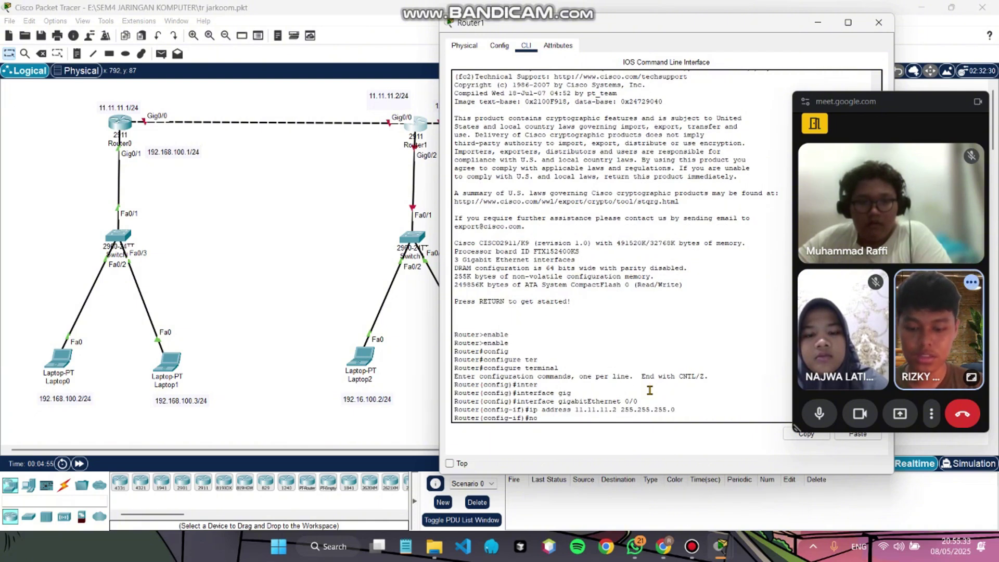
{"action": "type", "text": " shu"}
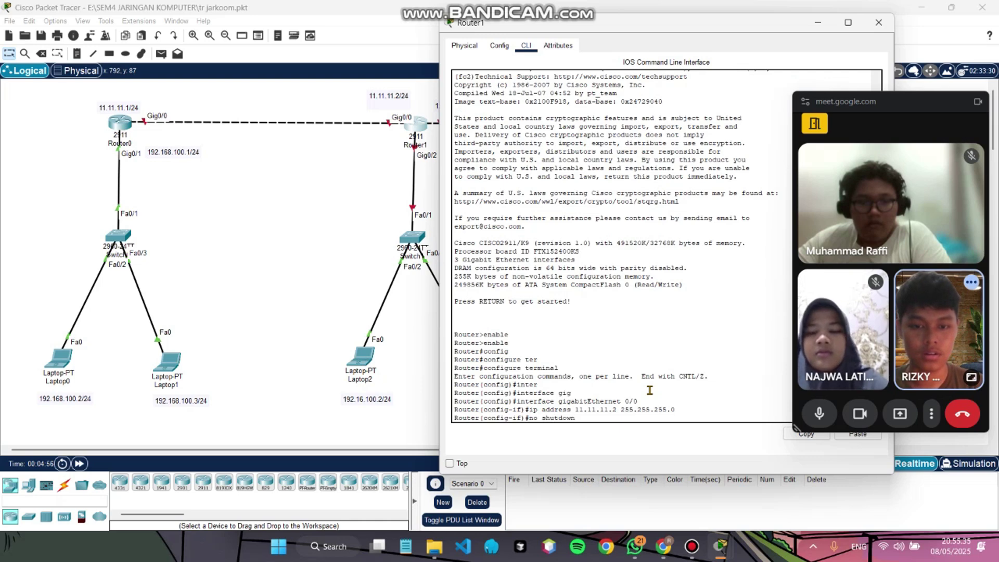
{"action": "type", "text": "tdown"}
{"action": "key", "text": "Return"}
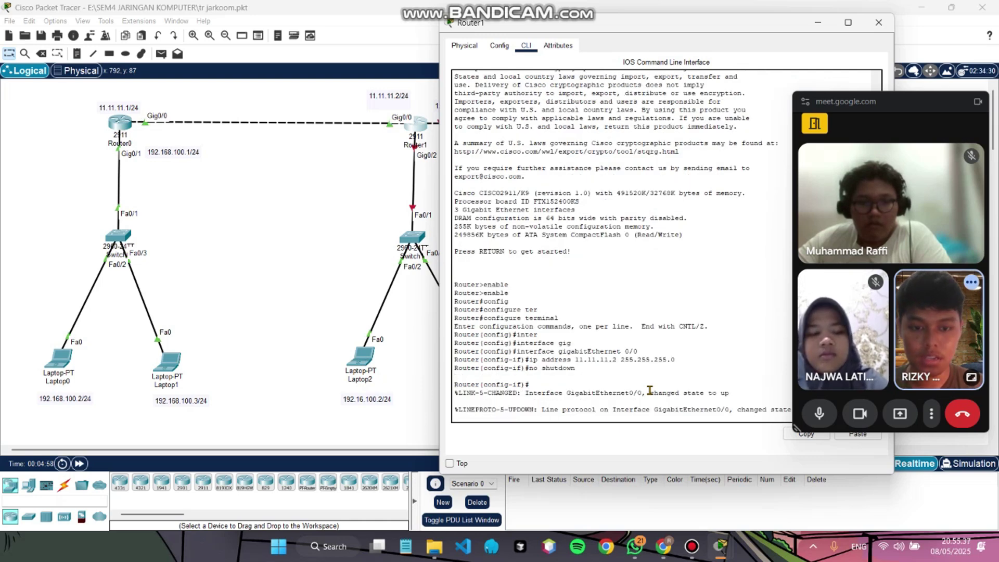
{"action": "key", "text": "Return"}
{"action": "type", "text": "eit"}
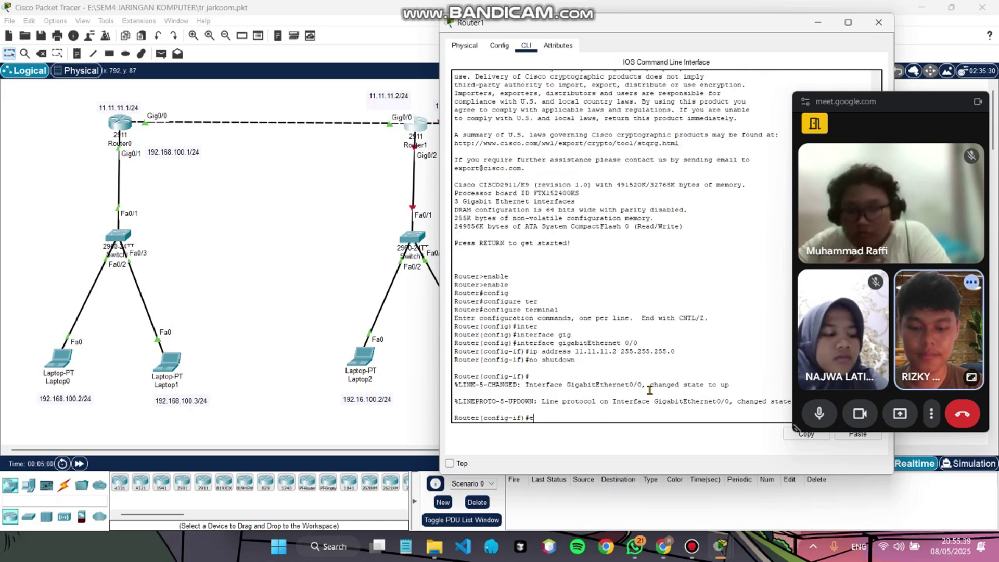
{"action": "key", "text": "BackSpace"}
{"action": "key", "text": "BackSpace"}
{"action": "type", "text": "xi"}
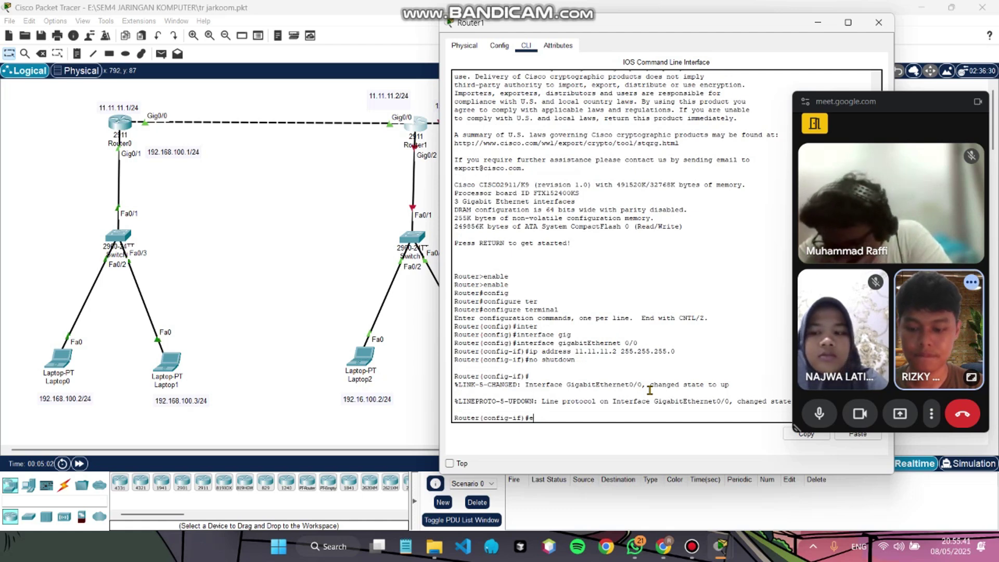
{"action": "type", "text": "t"}
{"action": "key", "text": "Return"}
- Enter interface configuration mode for gigabitEthernet 0/2 on Router1
{"action": "type", "text": "i"}
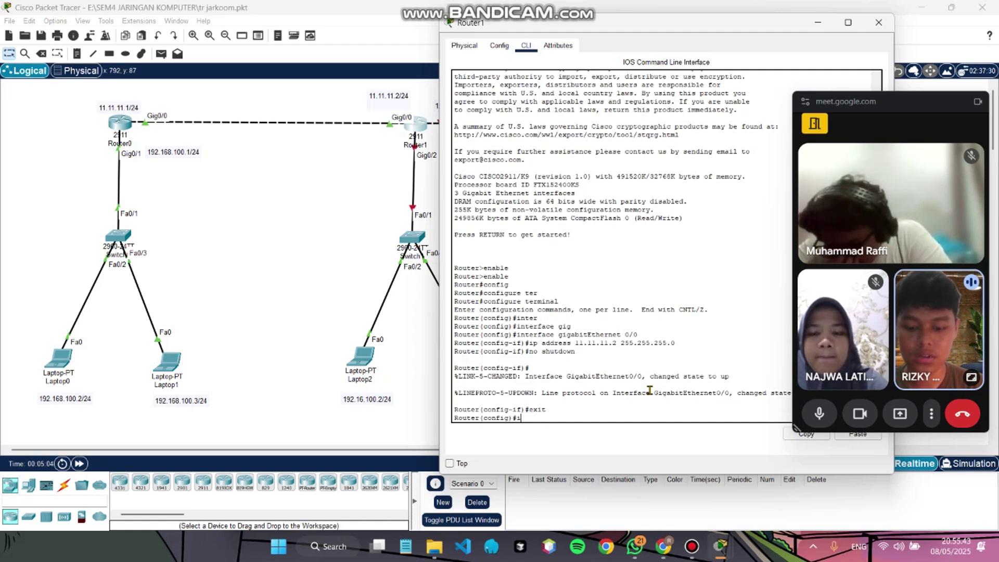
{"action": "type", "text": "nter"}
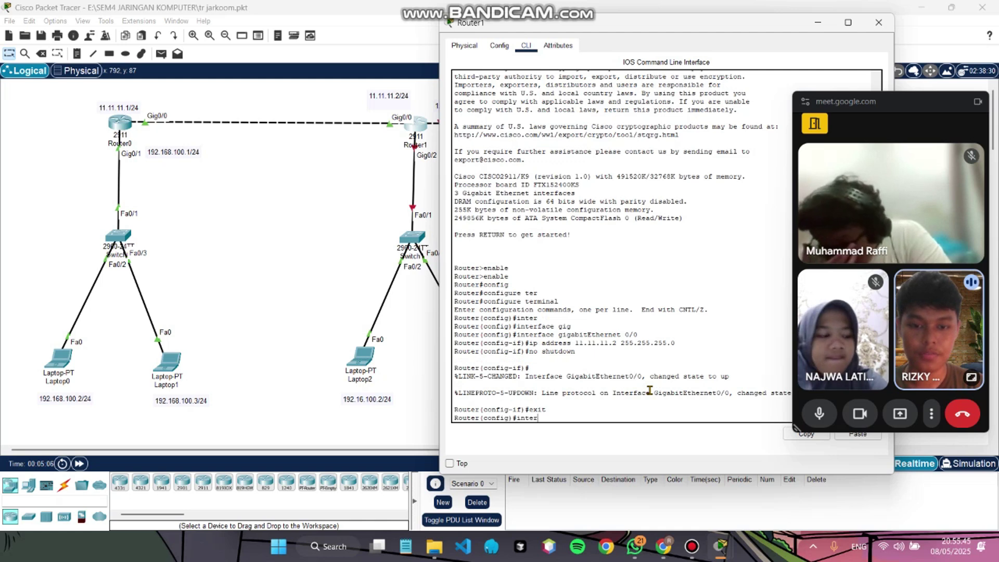
{"action": "key", "text": "Tab"}
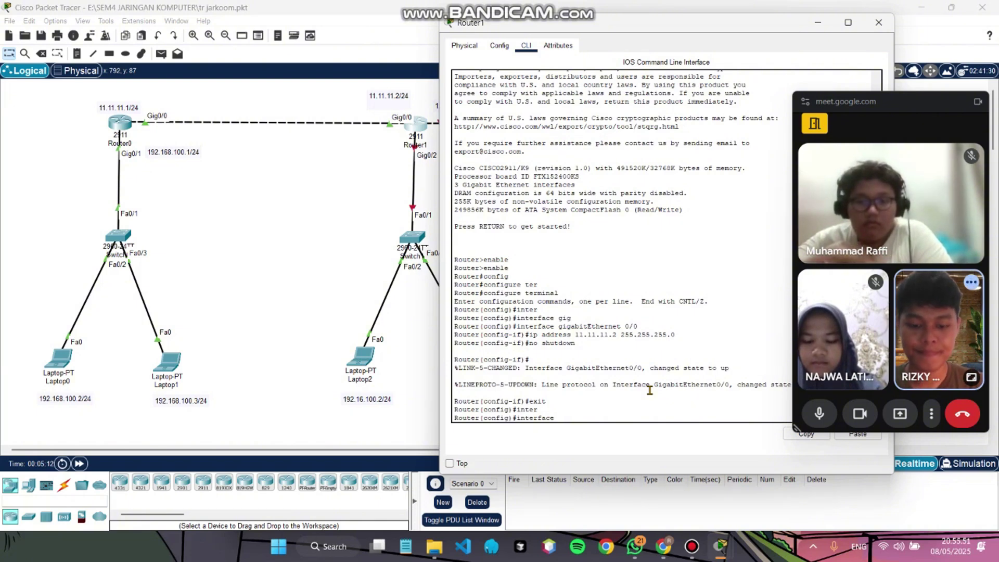
{"action": "type", "text": "gig"}
{"action": "key", "text": "Tab"}
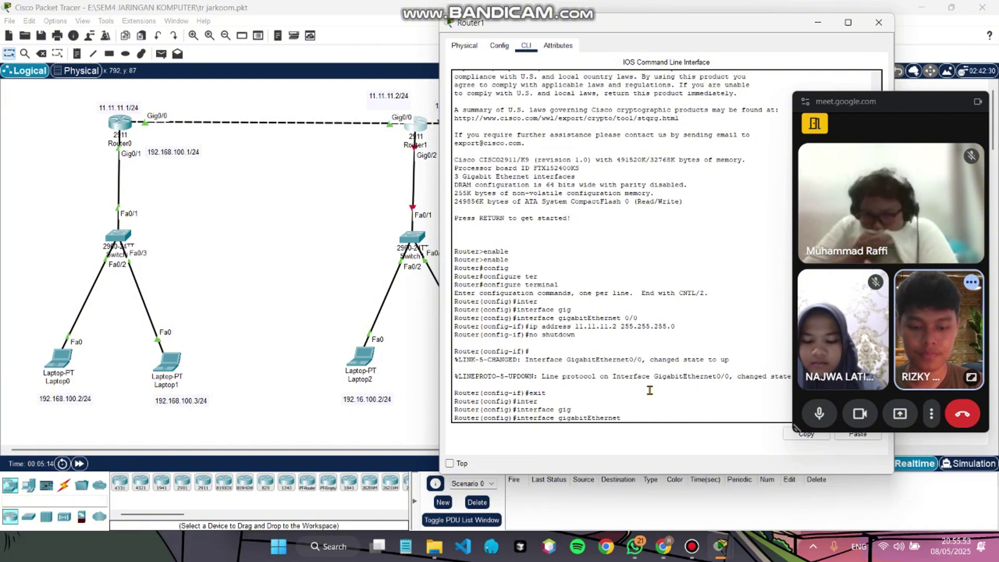
{"action": "type", "text": "0/2"}
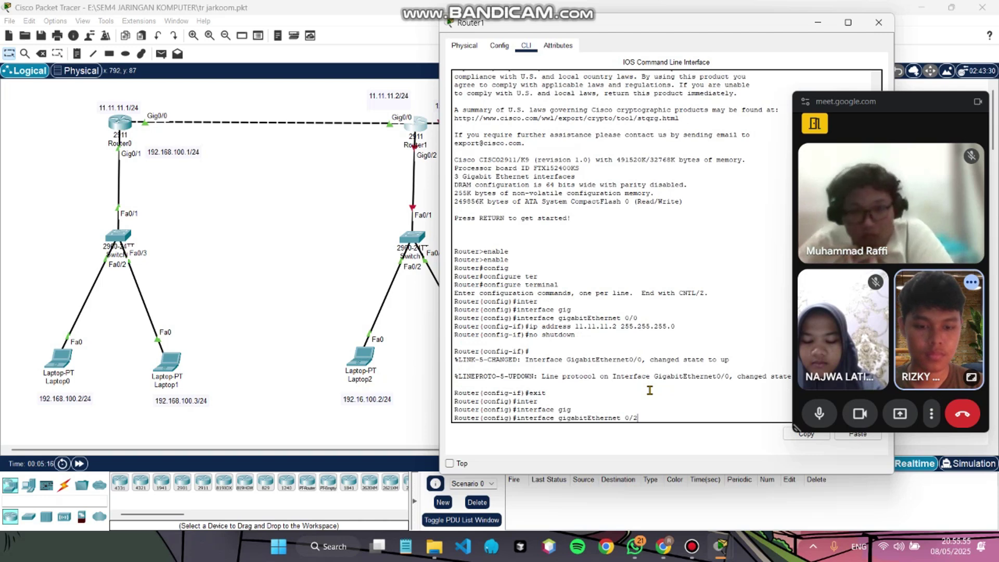
{"action": "key", "text": "Return"}
- Assign IP address 192.16.100.1 with subnet mask 255.255.255.0 to Router1's gigabitEthernet 0/2 interface
{"action": "type", "text": "ip address"}
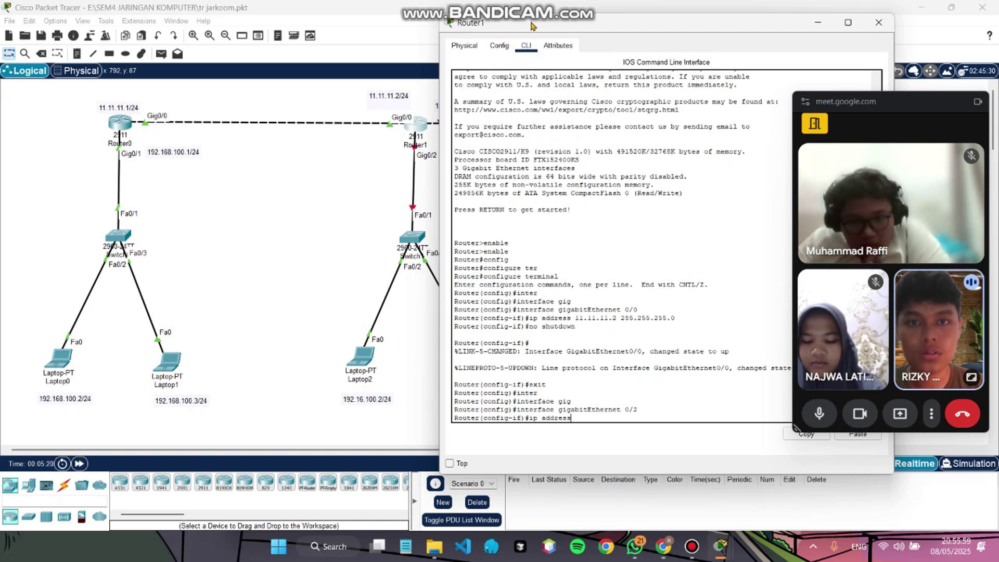
{"action": "left_click_drag", "start_coordinate": [533, 25], "coordinate": [595, 30]}
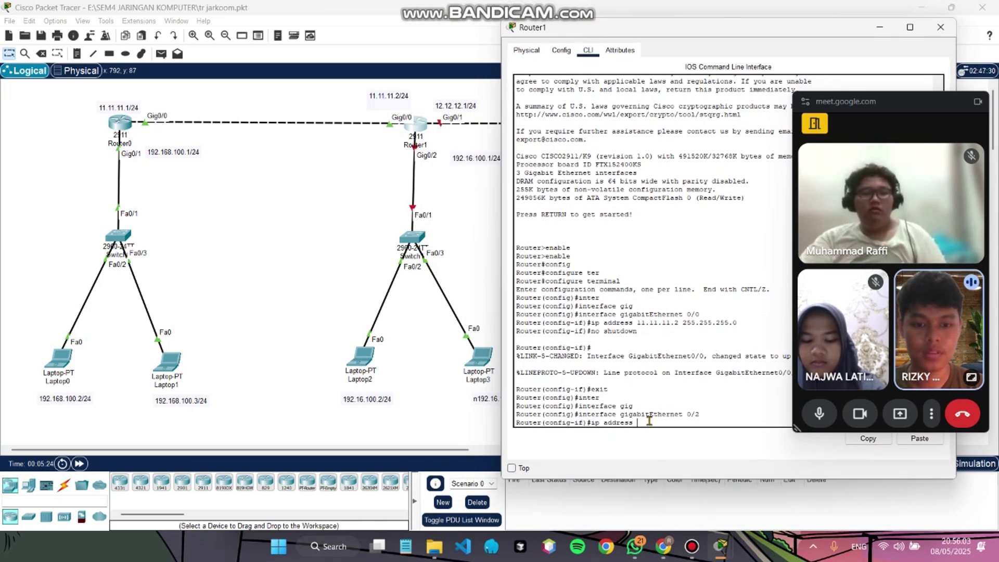
{"action": "type", "text": "192"}
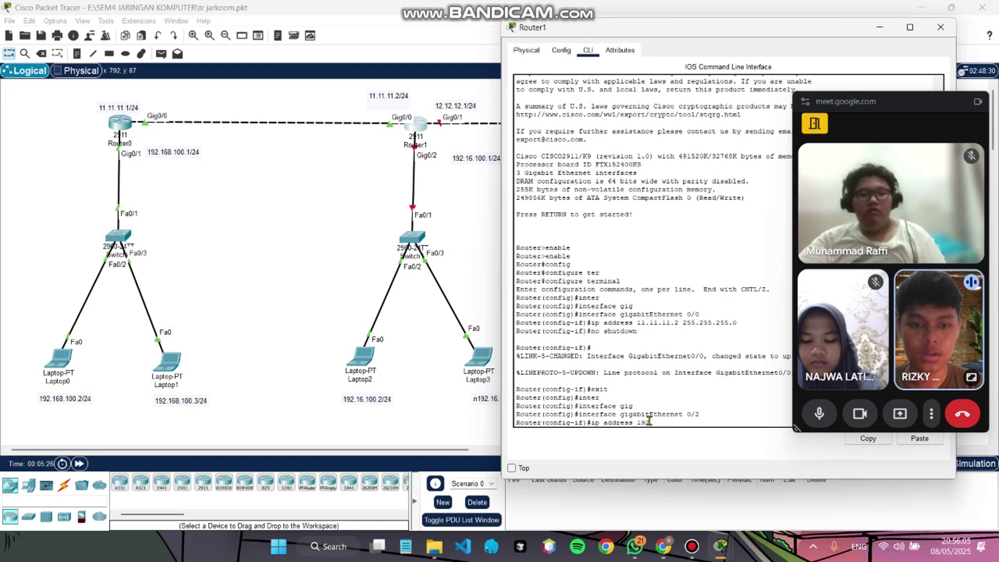
{"action": "type", "text": ".16.1"}
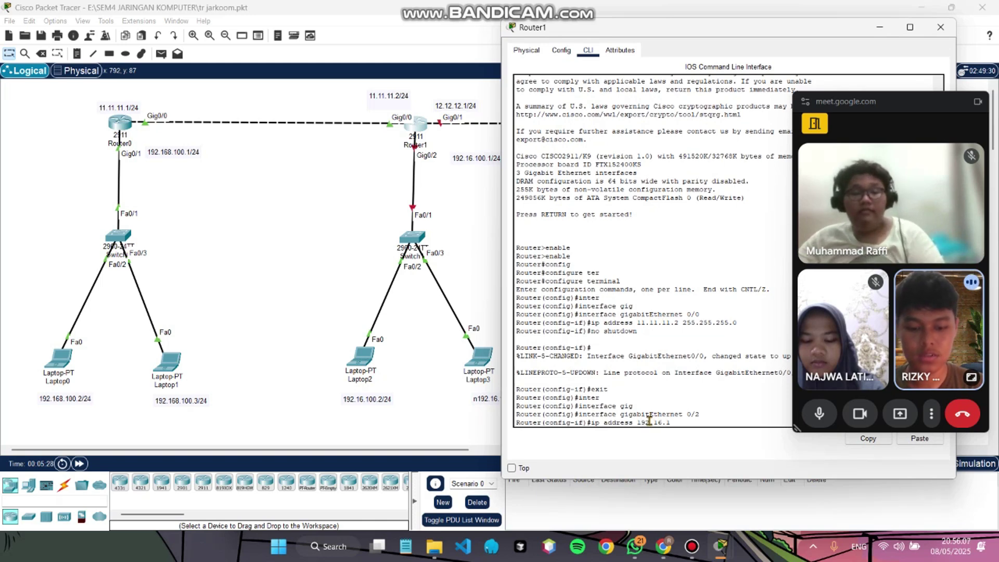
{"action": "type", "text": "00.1"}
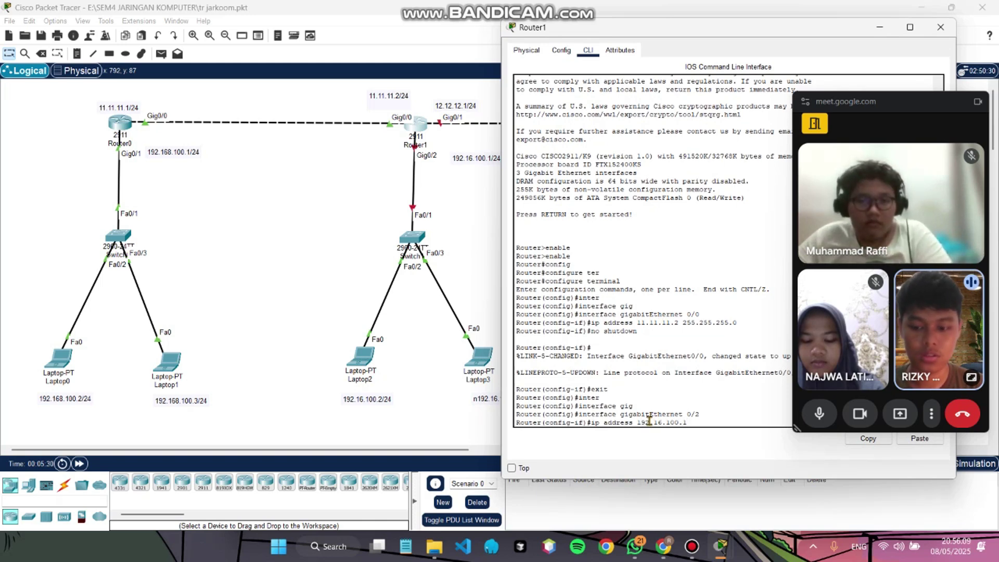
{"action": "type", "text": " 255.255.255."}
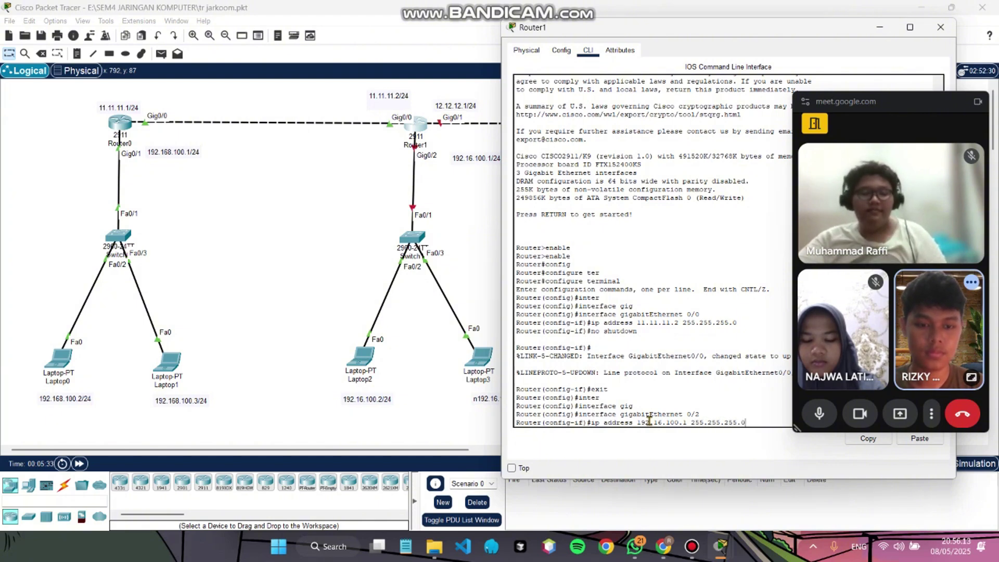
{"action": "type", "text": "0"}
{"action": "key", "text": "Return"}
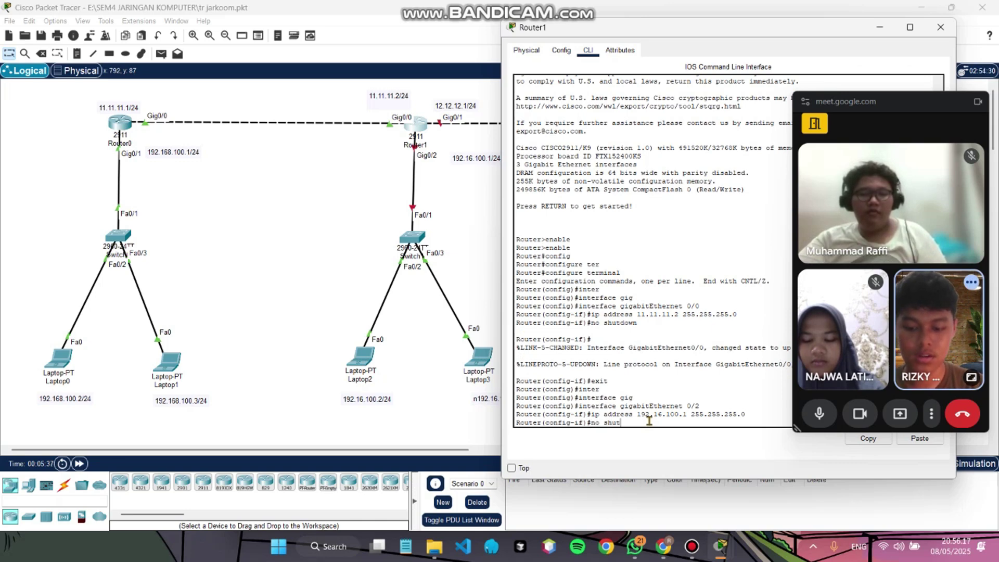
- Enable Router1's gigabitEthernet 0/2 interface with no shutdown and exit to global configuration mode
{"action": "type", "text": "no shut"}
{"action": "key", "text": "Tab"}
{"action": "key", "text": "Return"}
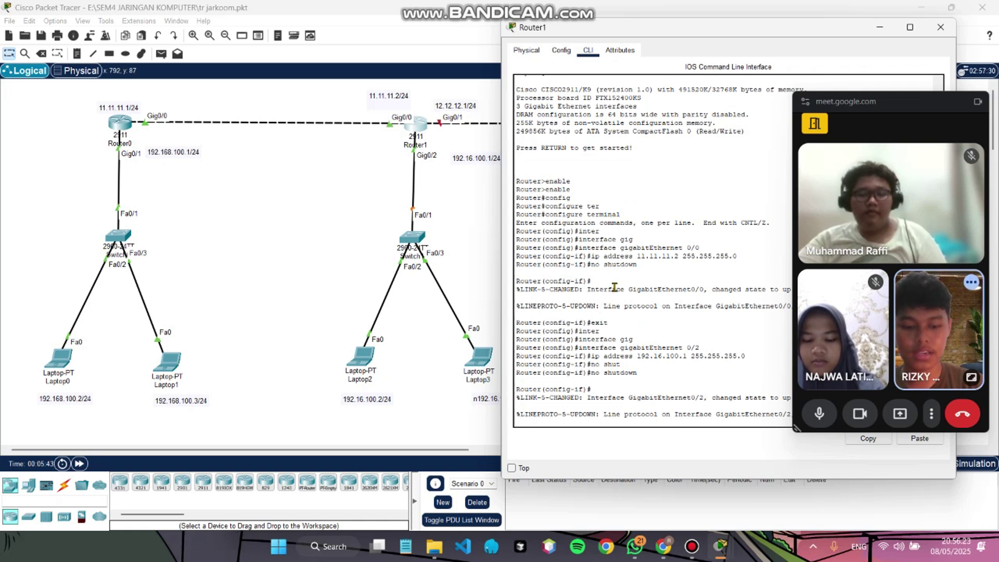
{"action": "key", "text": "Return"}
{"action": "type", "text": "er(config-if)#exit"}
{"action": "key", "text": "Return"}
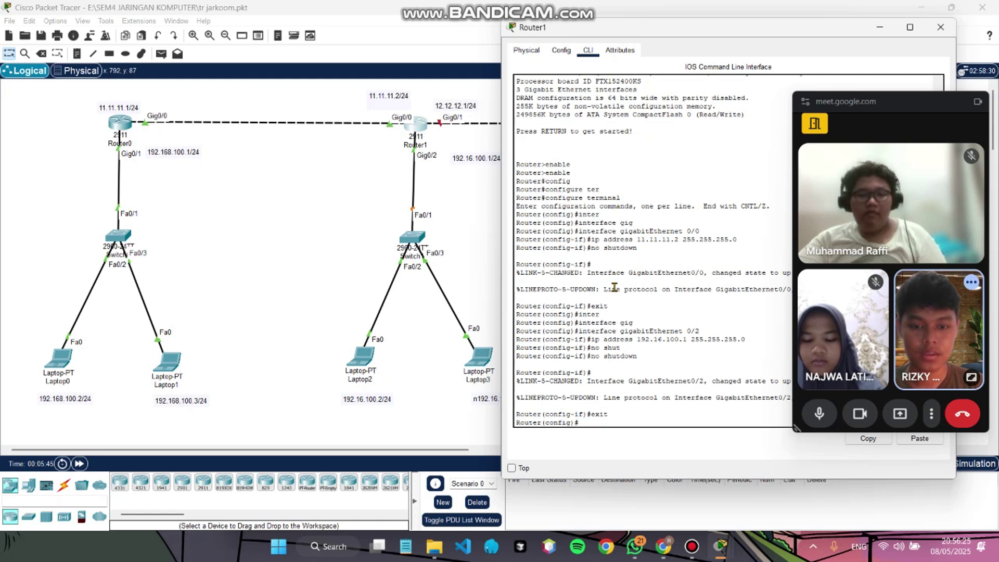
- Enter interface configuration mode for gigabitEthernet 0/1 on Router1
{"action": "type", "text": "inter"}
{"action": "key", "text": "Tab"}
{"action": "type", "text": "gig"}
{"action": "key", "text": "Tab"}
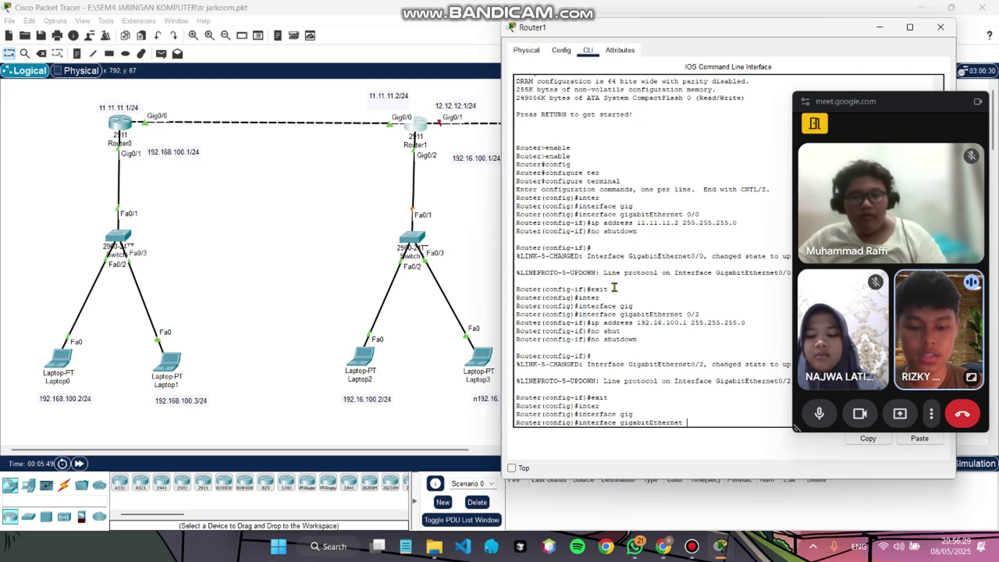
{"action": "type", "text": "0/1"}
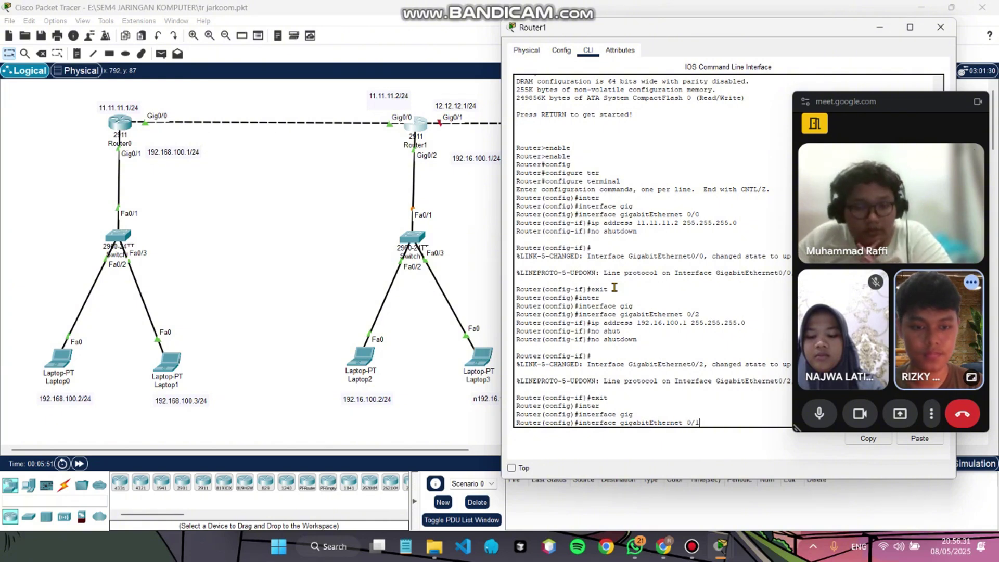
{"action": "key", "text": "Return"}
- Try to assign IP address 12.12.12.1 to Router1's gigabitEthernet 0/1 interface without a subnet mask
{"action": "type", "text": "ip address"}
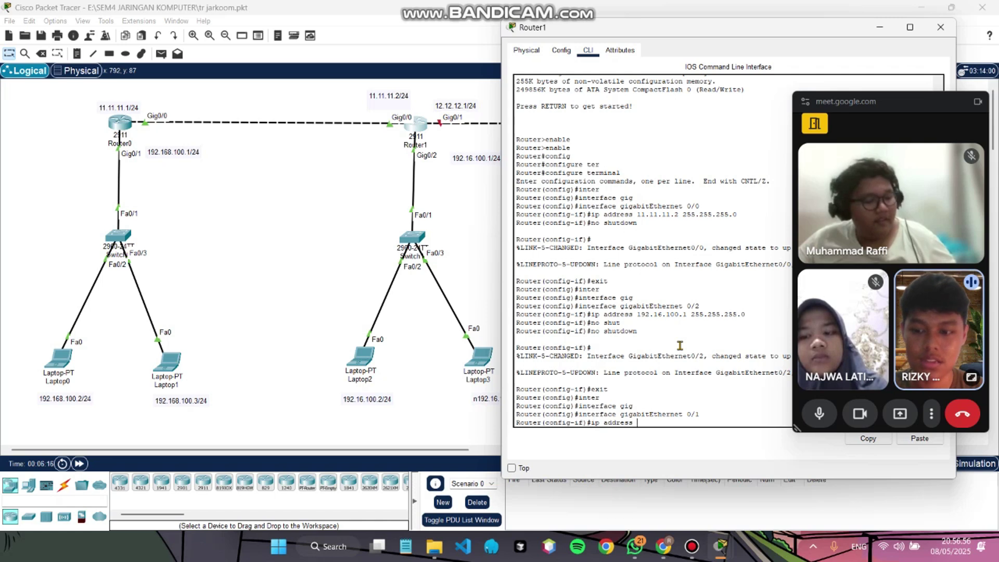
{"action": "type", "text": " 192.1"}
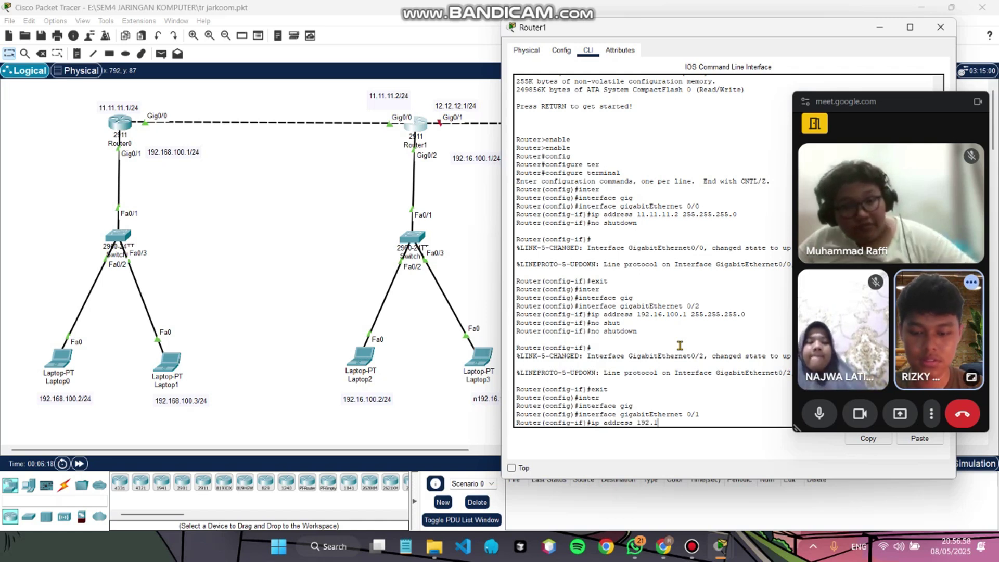
{"action": "key", "text": "BackSpace"}
{"action": "key", "text": "BackSpace"}
{"action": "key", "text": "BackSpace"}
{"action": "key", "text": "BackSpace"}
{"action": "key", "text": "BackSpace"}
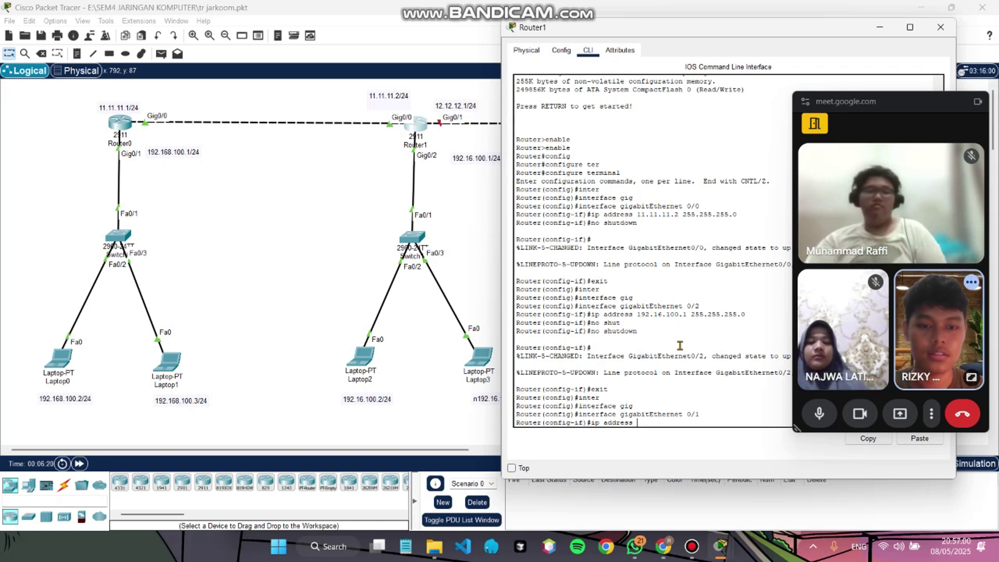
{"action": "type", "text": "12.12"}
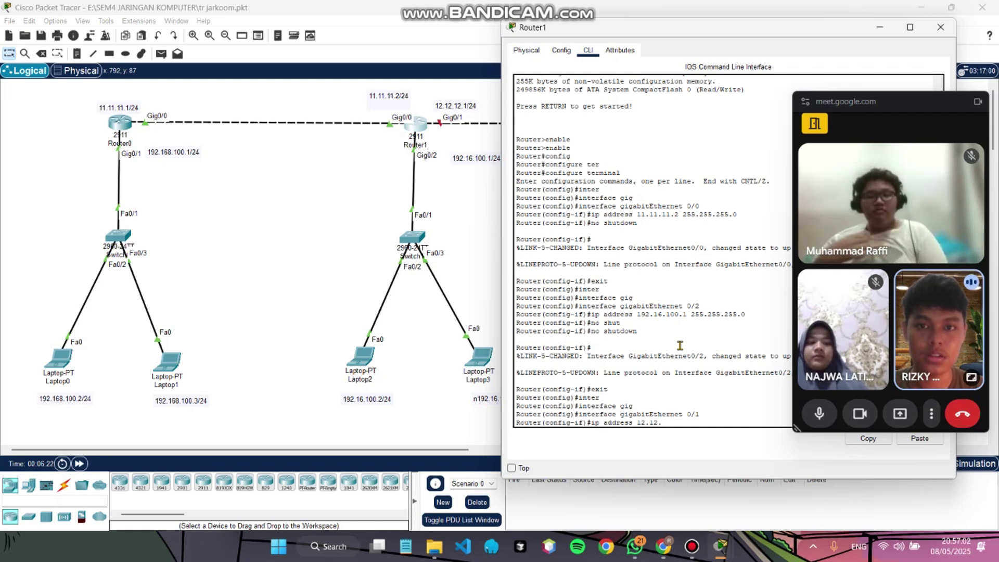
{"action": "type", "text": ".12.1"}
{"action": "key", "text": "Return"}
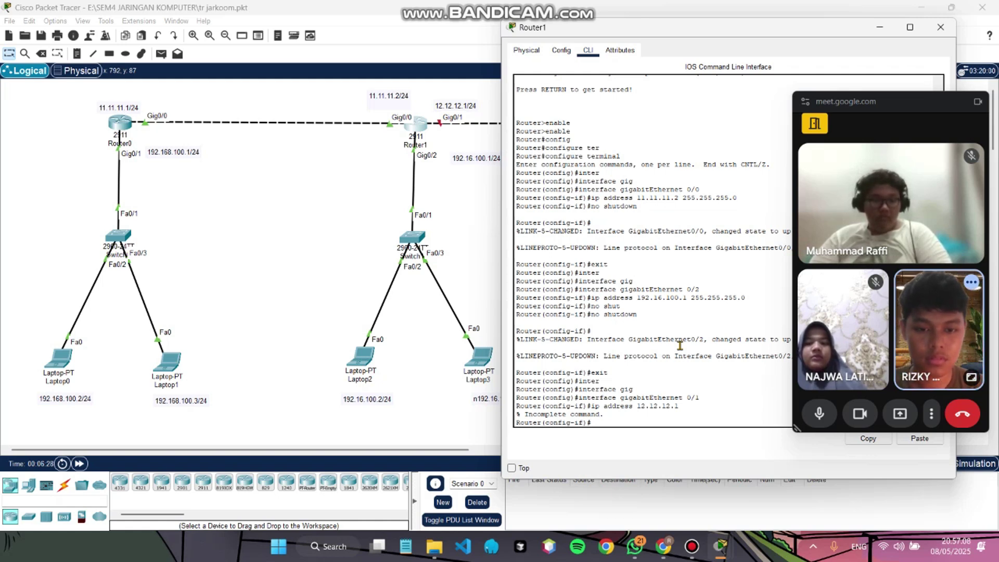
- Assign IP address 12.12.12.1 with subnet mask 255.255.255.0 to Router1's gigabitEthernet 0/1 interface
{"action": "type", "text": "ip addres"}
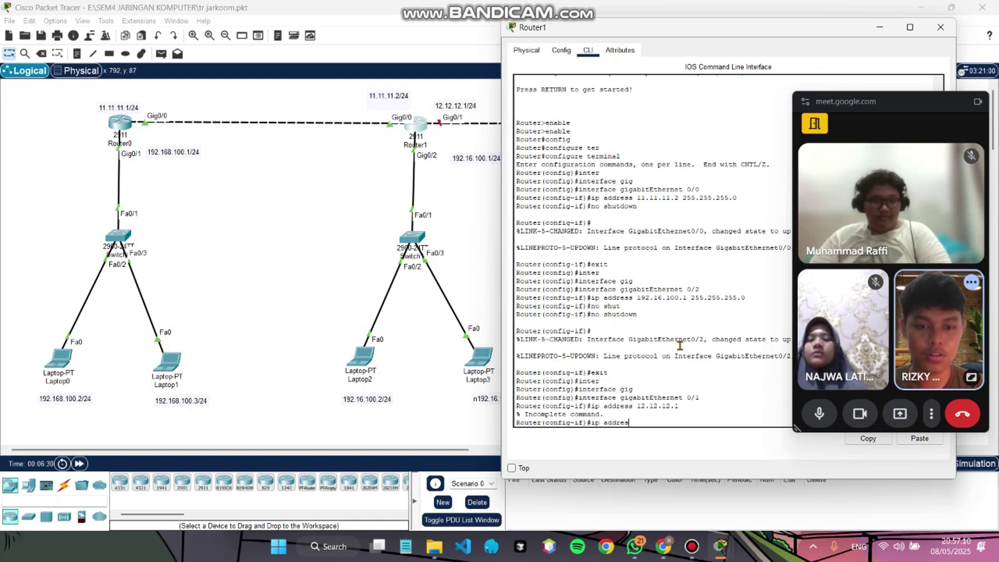
{"action": "type", "text": "s "}
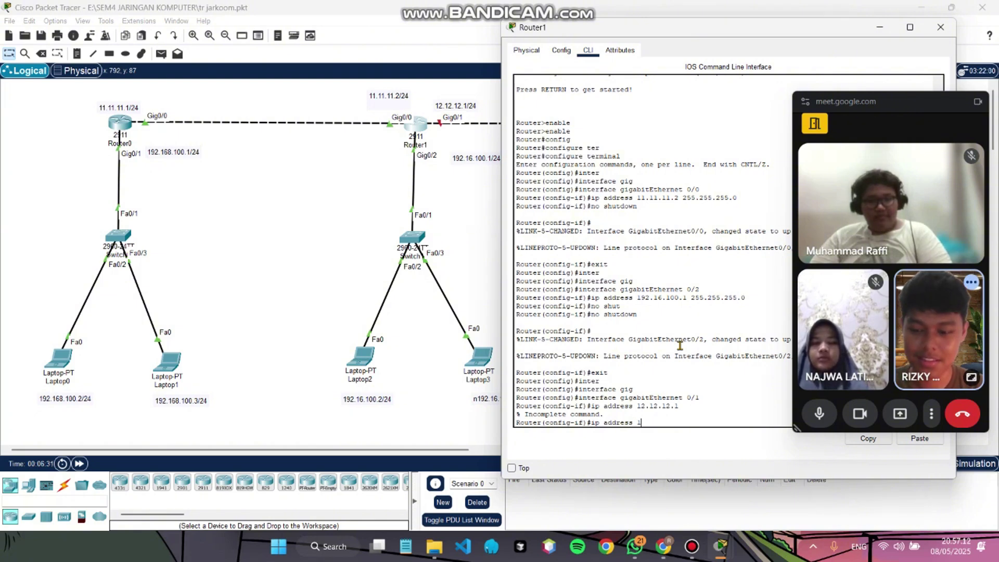
{"action": "type", "text": "12.12.12.1 2"}
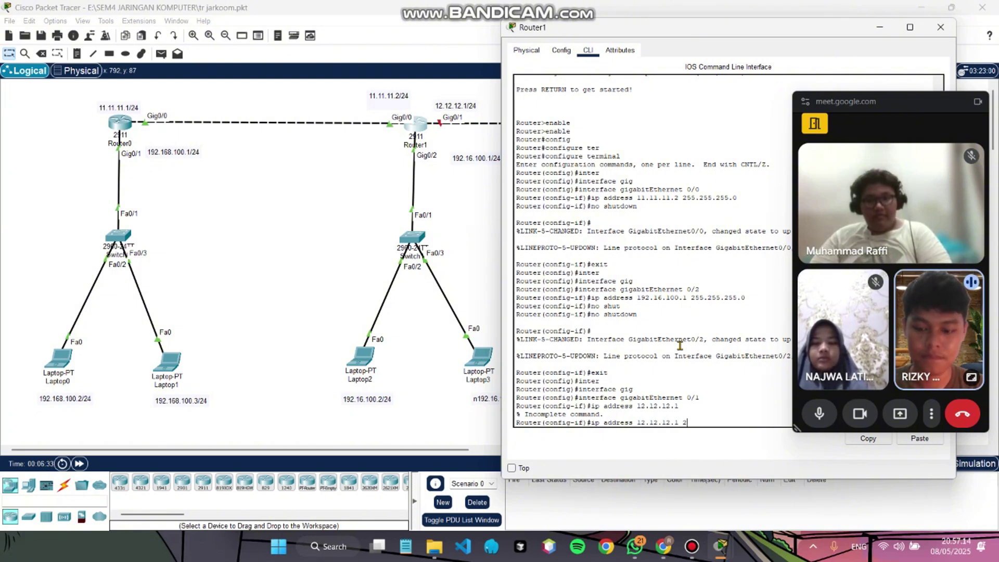
{"action": "type", "text": "55.255.255."}
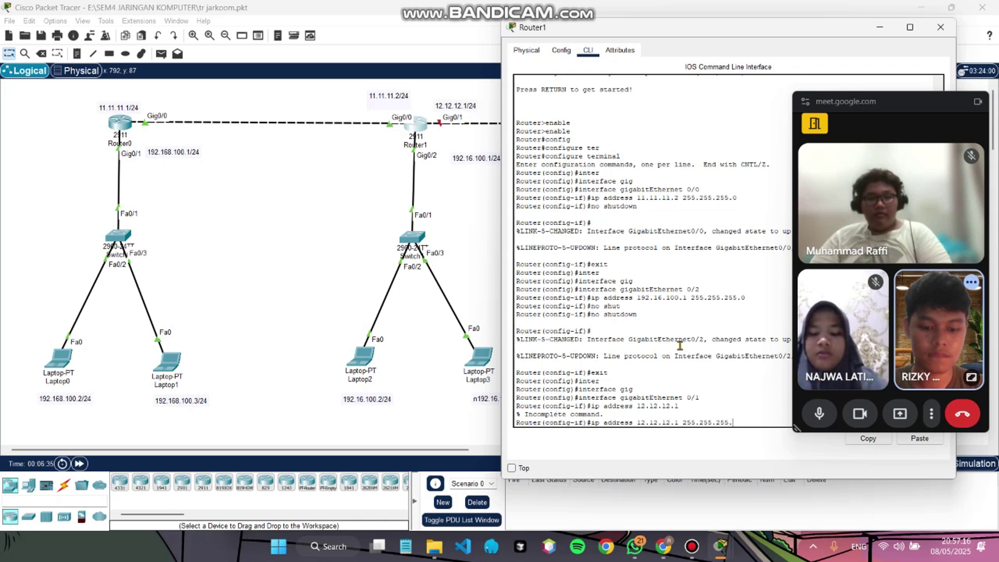
{"action": "type", "text": "0"}
{"action": "key", "text": "Return"}
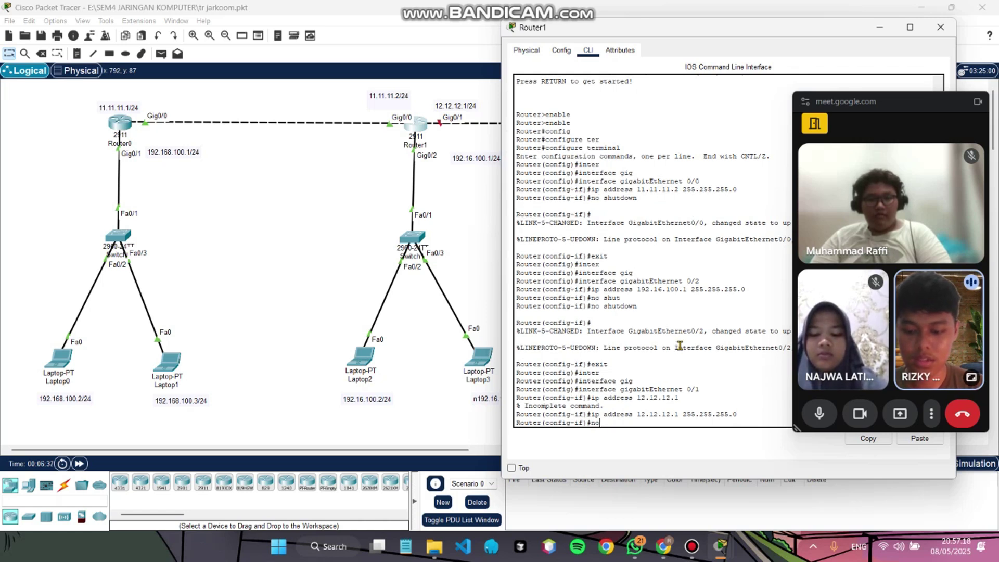
- Enable Router1's gigabitEthernet 0/1 interface with no shutdown and close the Router1 window
{"action": "type", "text": "no shot"}
{"action": "key", "text": "Return"}
{"action": "type", "text": "no shu"}
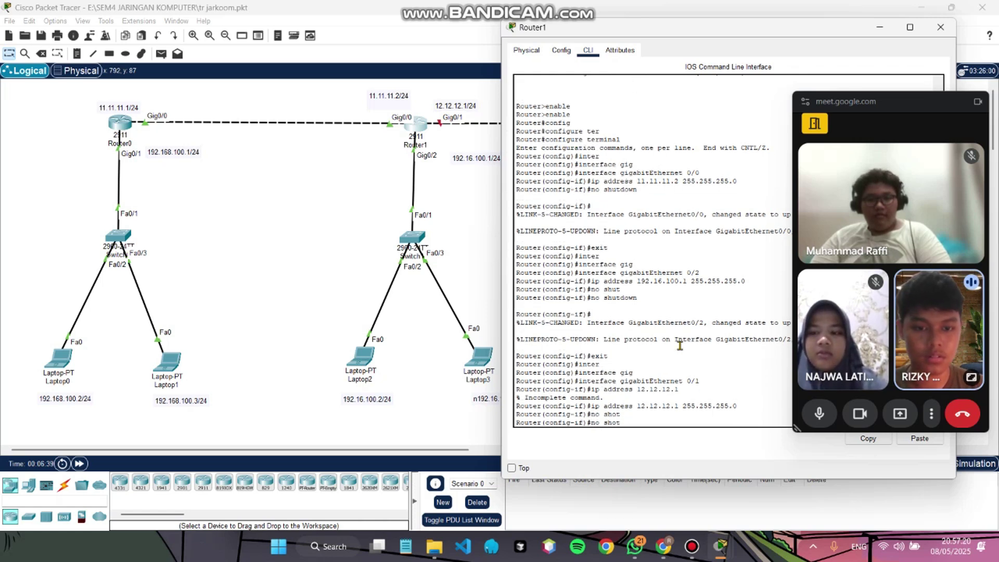
{"action": "type", "text": "t"}
{"action": "key", "text": "Return"}
{"action": "type", "text": "no shutdown"}
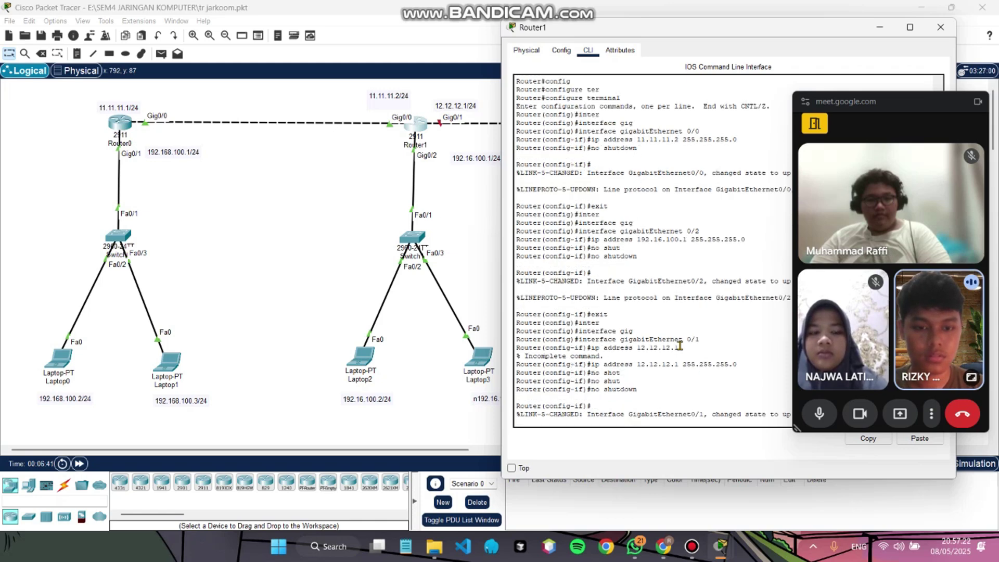
{"action": "key", "text": "Return"}
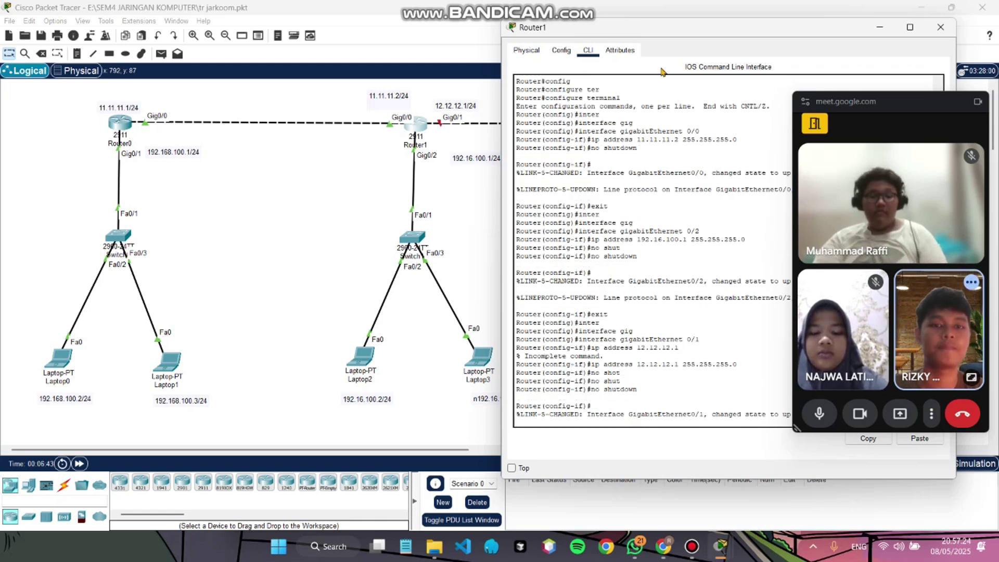
{"action": "left_click_drag", "start_coordinate": [676, 34], "coordinate": [415, 56]}
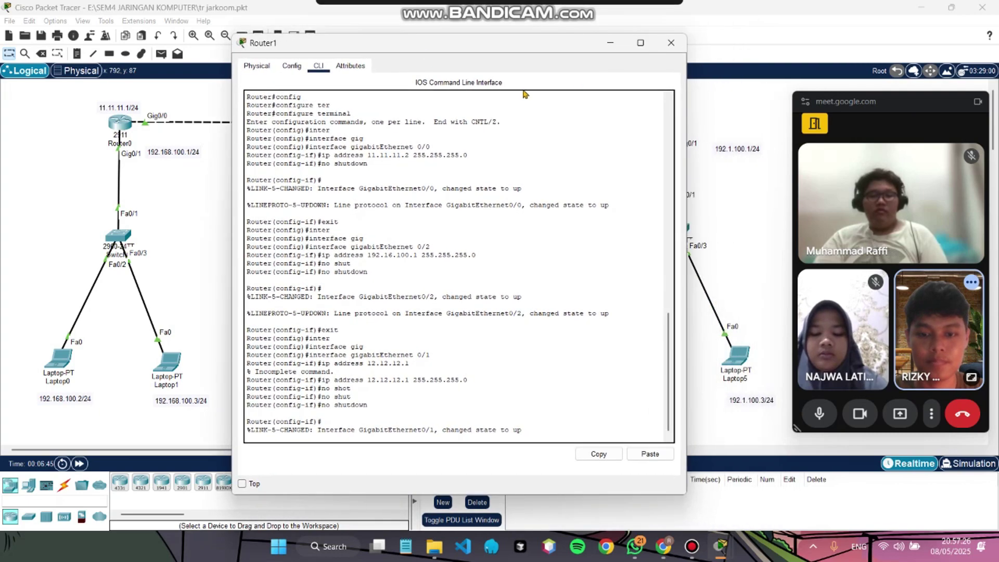
{"action": "left_click", "coordinate": [676, 44]}
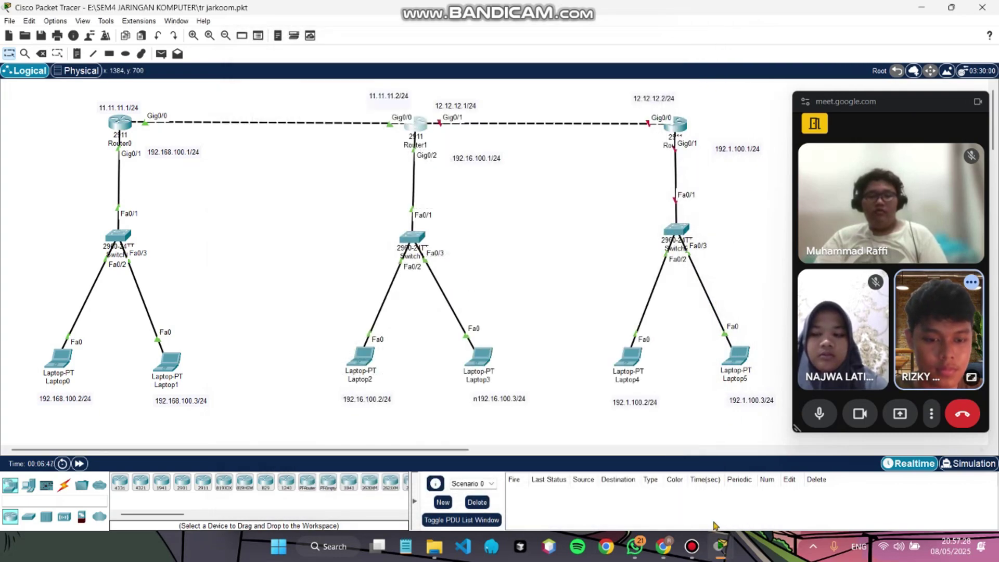
- Share the entire screen in the Google Meet call and hide the screen-sharing notification
{"action": "mouse_move", "coordinate": [663, 545]}
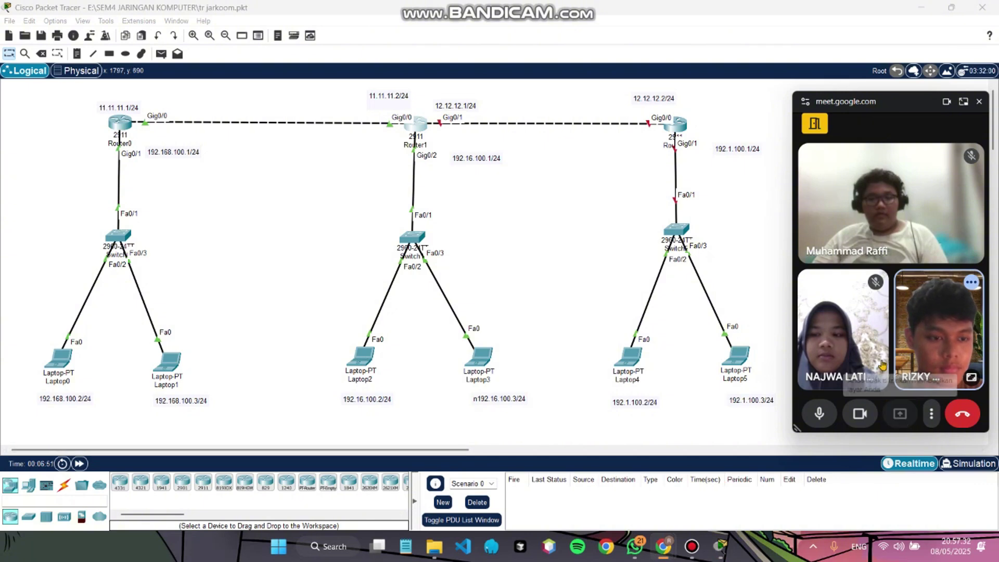
{"action": "left_click", "coordinate": [899, 414]}
{"action": "left_click", "coordinate": [910, 176]}
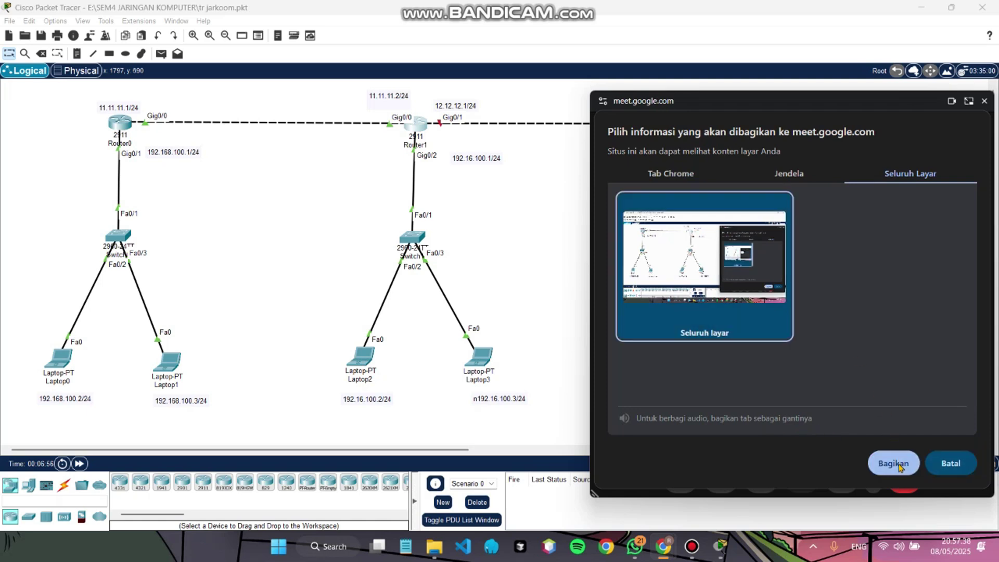
{"action": "left_click", "coordinate": [893, 463]}
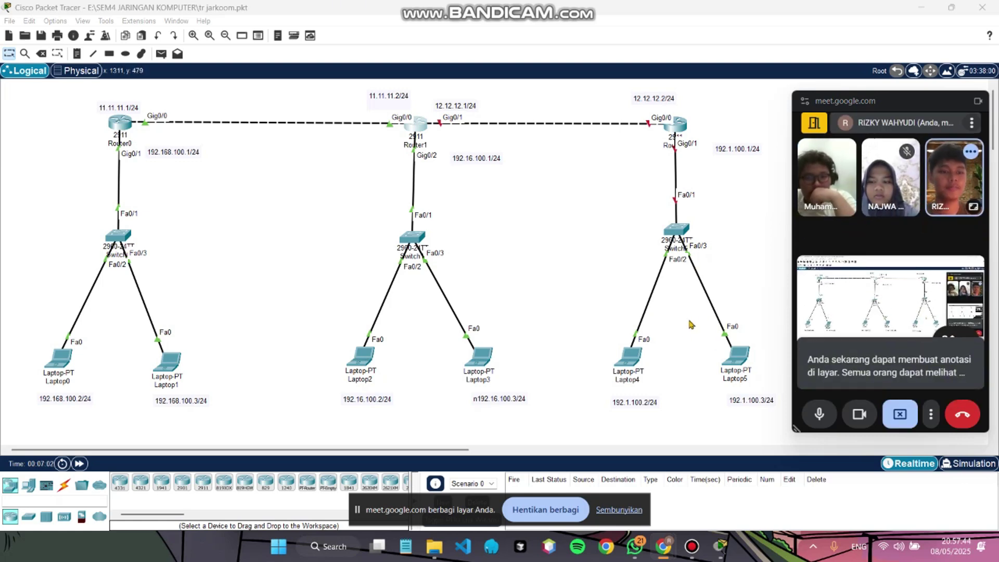
{"action": "left_click_drag", "start_coordinate": [896, 103], "coordinate": [908, 104]}
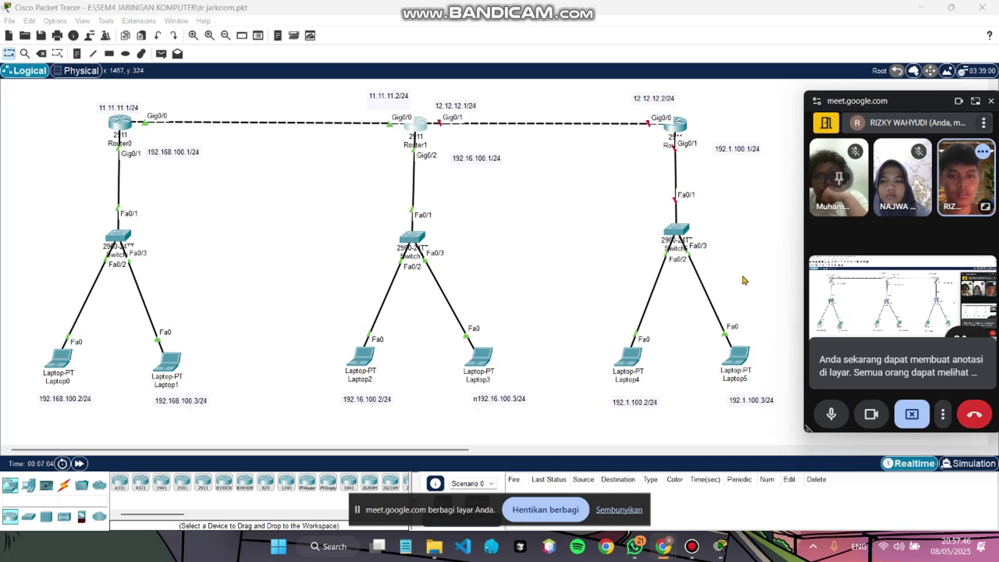
{"action": "left_click", "coordinate": [639, 508]}
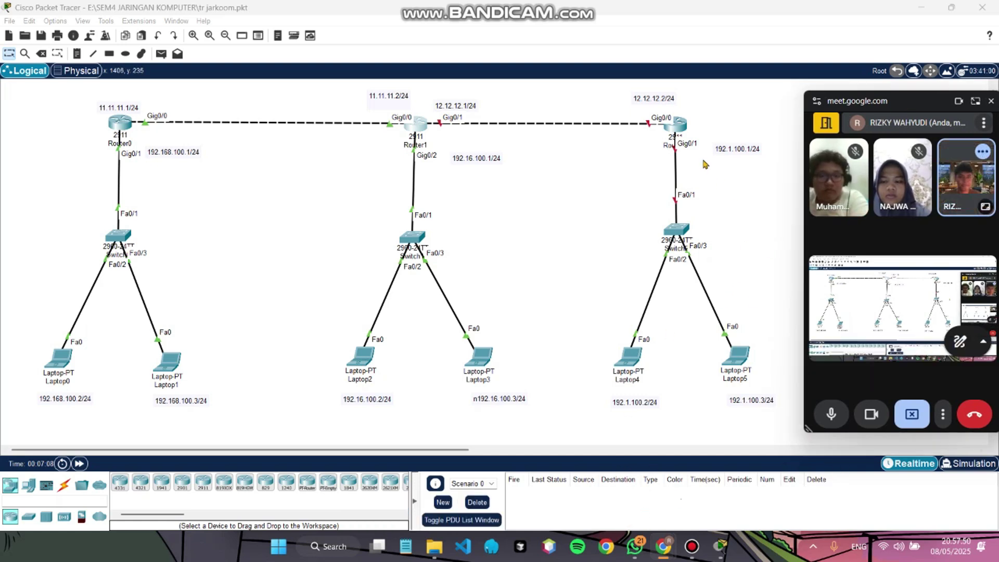
- Open Router2's command-line interface and enter privileged mode with enable
{"action": "left_click", "coordinate": [676, 126]}
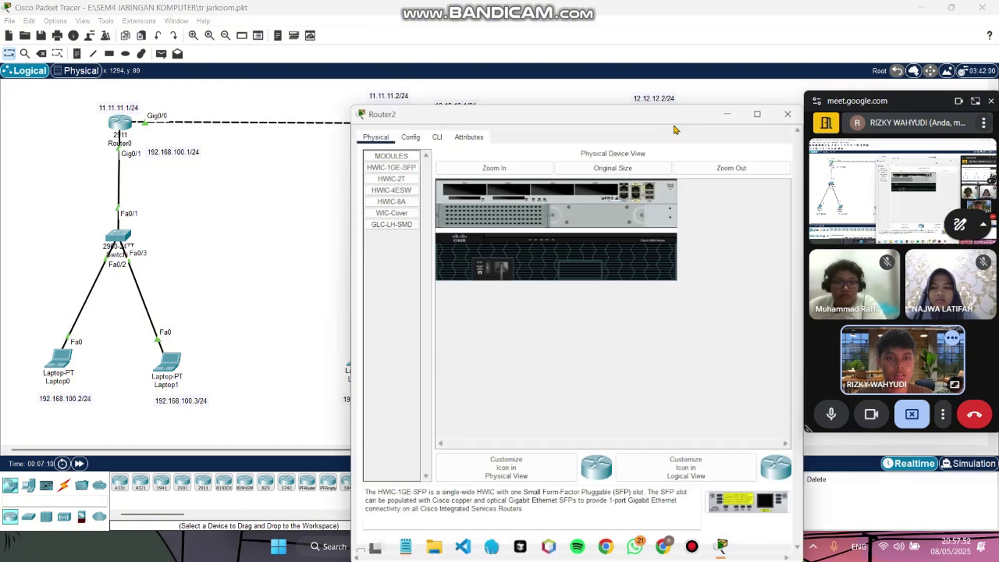
{"action": "left_click_drag", "start_coordinate": [648, 86], "coordinate": [421, 72]}
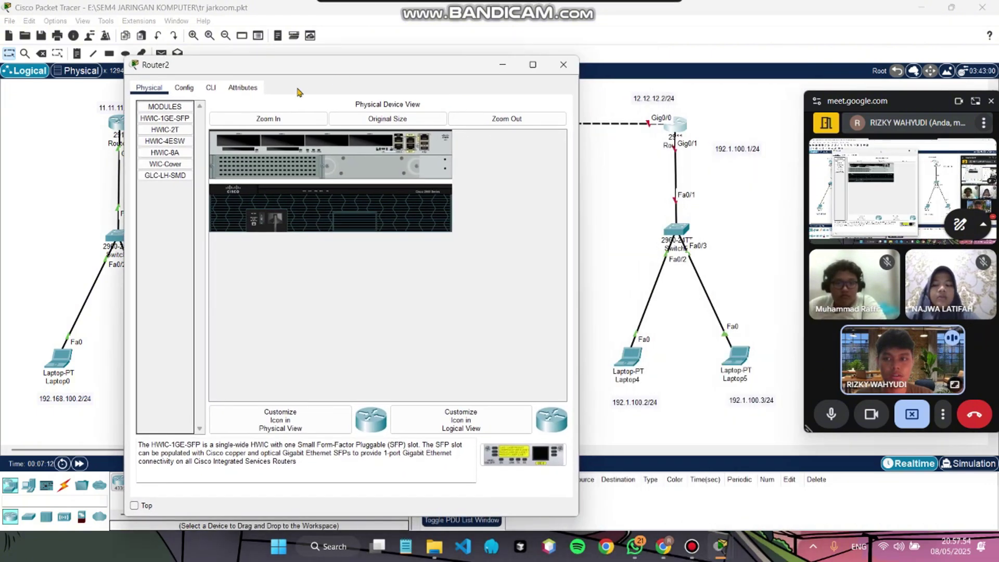
{"action": "left_click", "coordinate": [211, 89]}
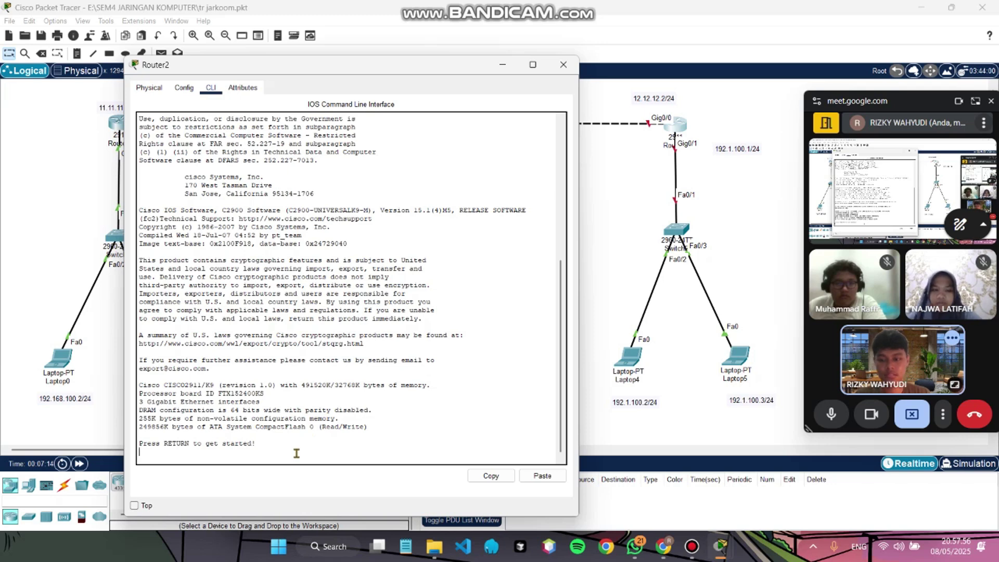
{"action": "key", "text": "Return"}
{"action": "type", "text": "e"}
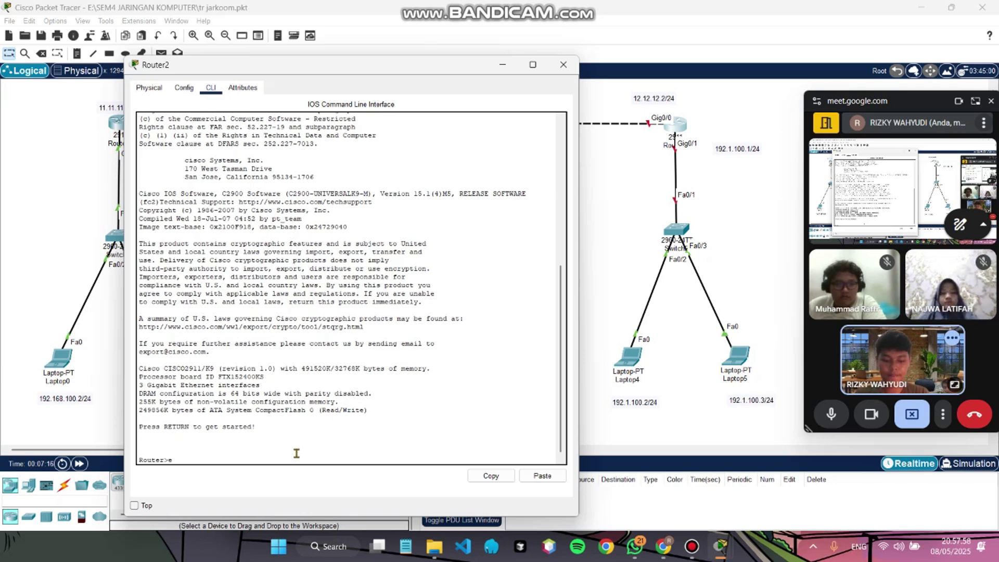
{"action": "type", "text": "nable"}
{"action": "key", "text": "Return"}
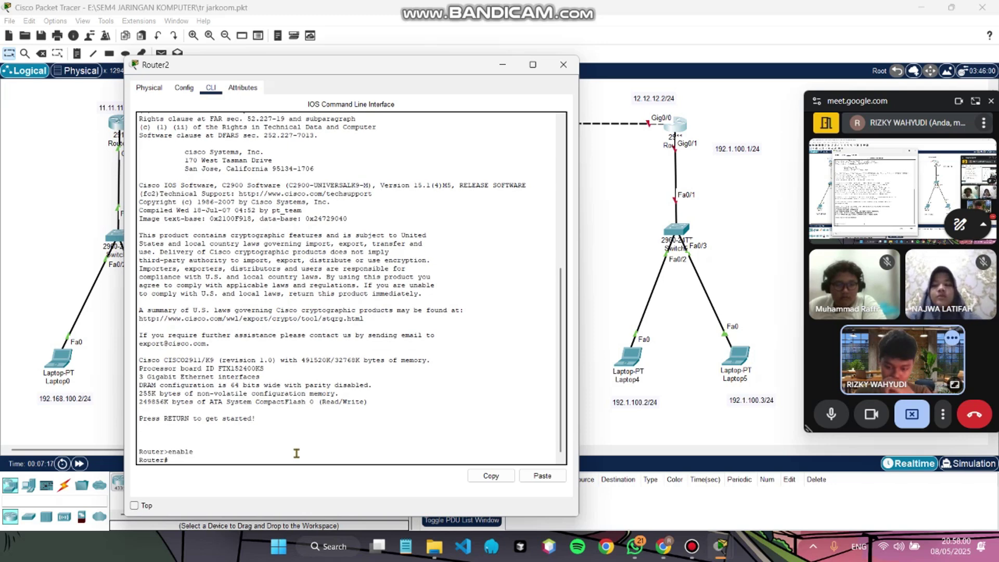
- Enter global configuration mode on Router2 with configure terminal
{"action": "type", "text": "conf"}
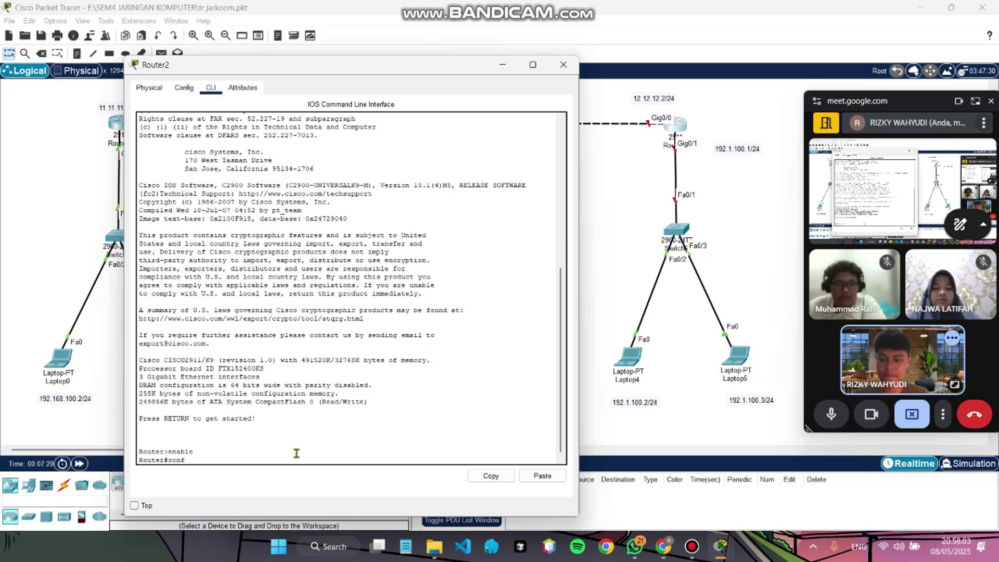
{"action": "key", "text": "Tab"}
{"action": "type", "text": "ter"}
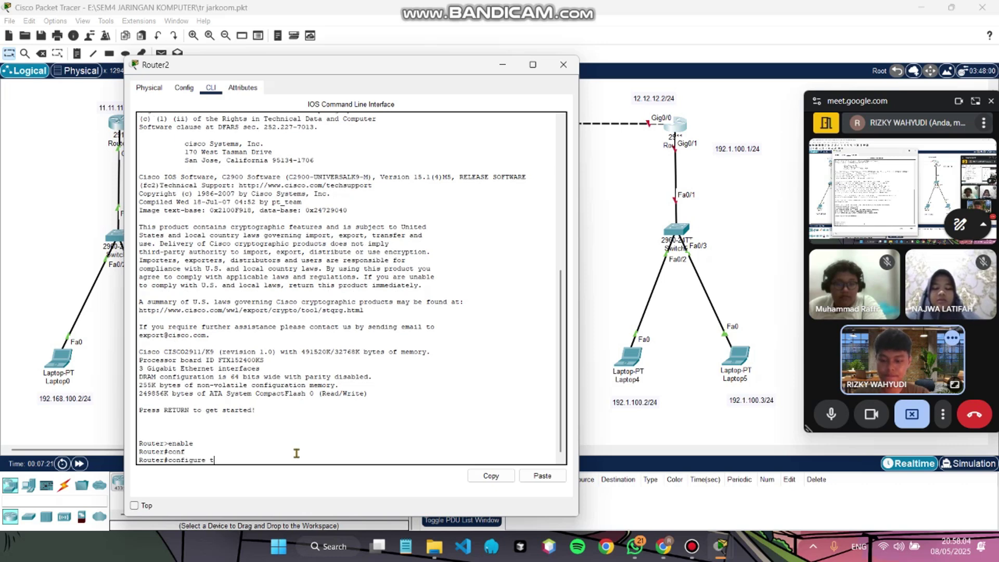
{"action": "key", "text": "Tab"}
{"action": "key", "text": "Return"}
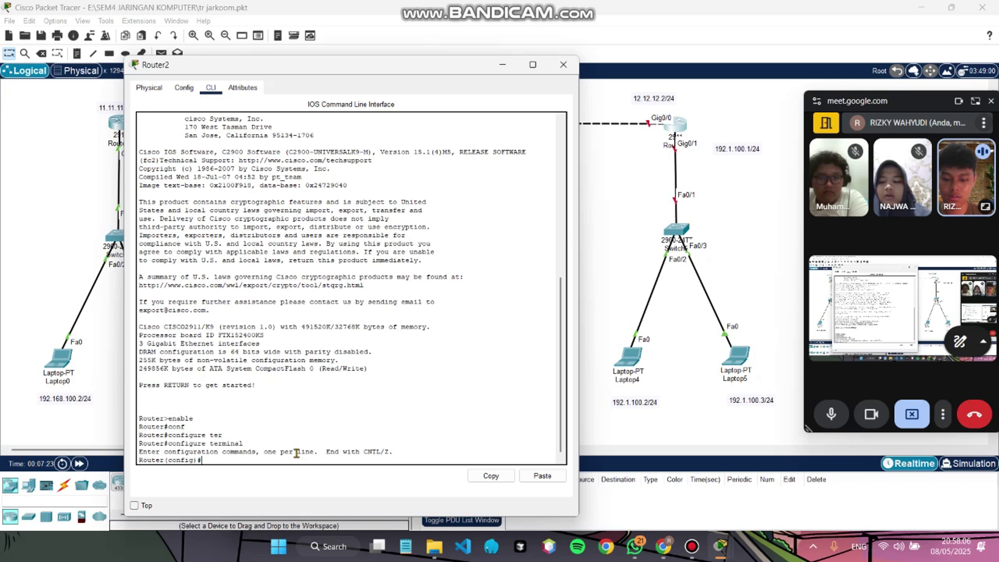
- Enter interface configuration mode for gigabitEthernet 0/0 on Router2
{"action": "type", "text": "interfa"}
{"action": "key", "text": "Tab"}
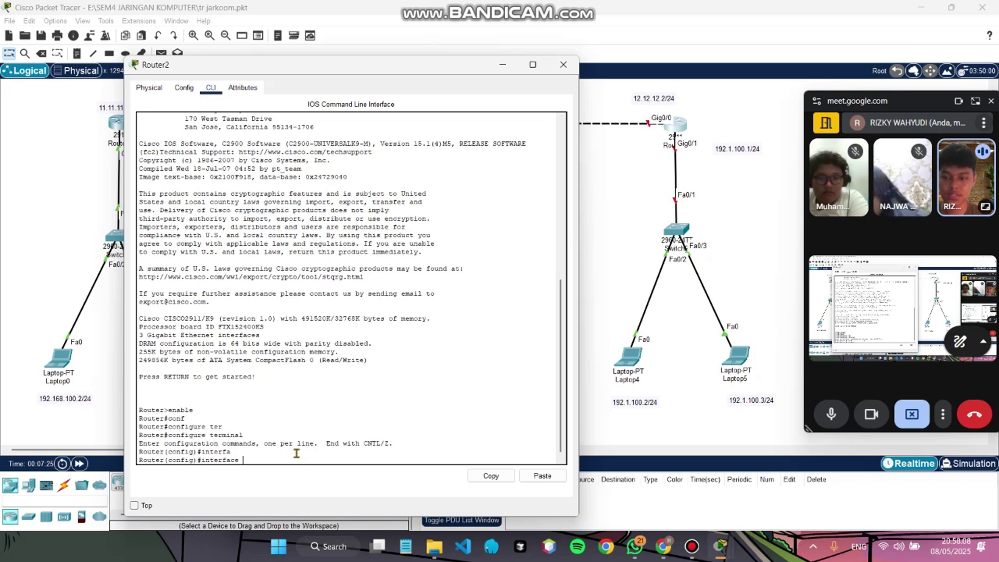
{"action": "type", "text": "gig"}
{"action": "key", "text": "Tab"}
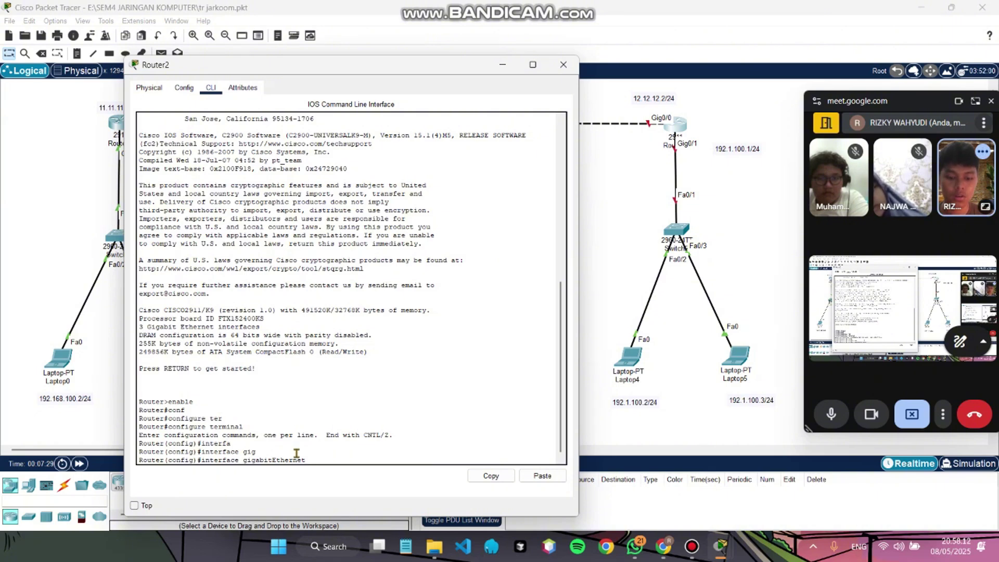
{"action": "type", "text": "0/0"}
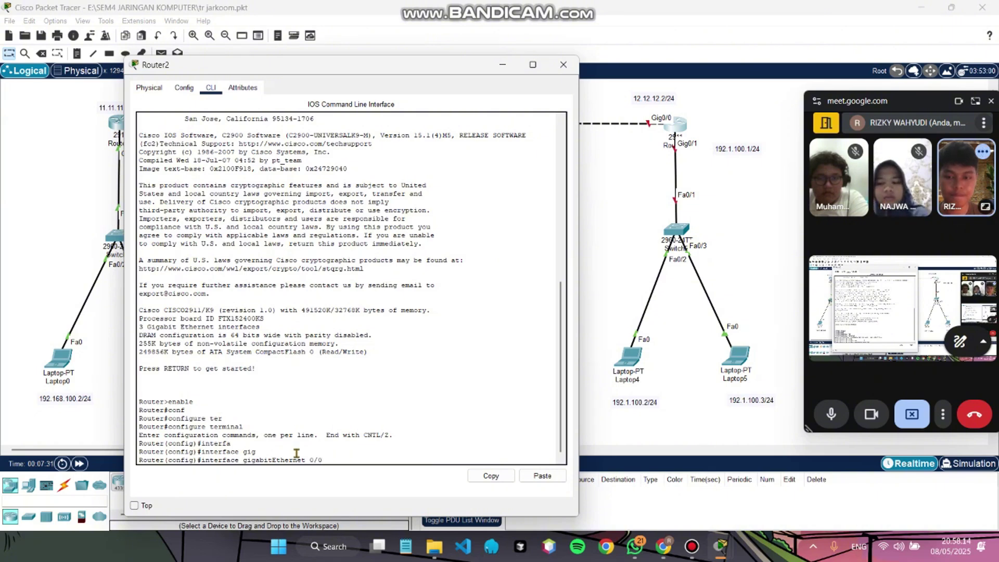
{"action": "key", "text": "Return"}
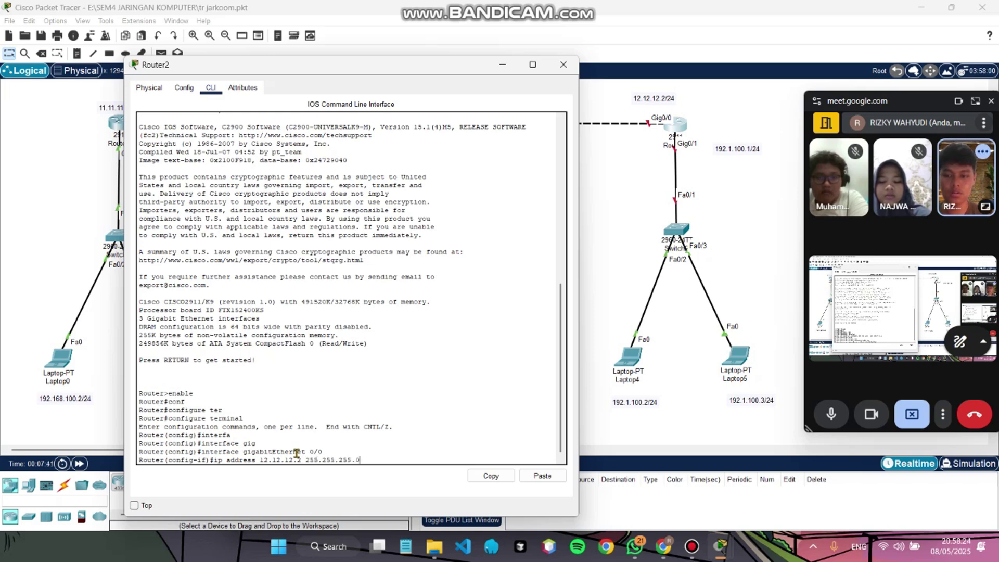
- Assign IP address 12.12.12.2 with subnet mask 255.255.255.0 to Router2's gigabitEthernet 0/0 interface and enable it with no shutdown
{"action": "key", "text": "Return"}
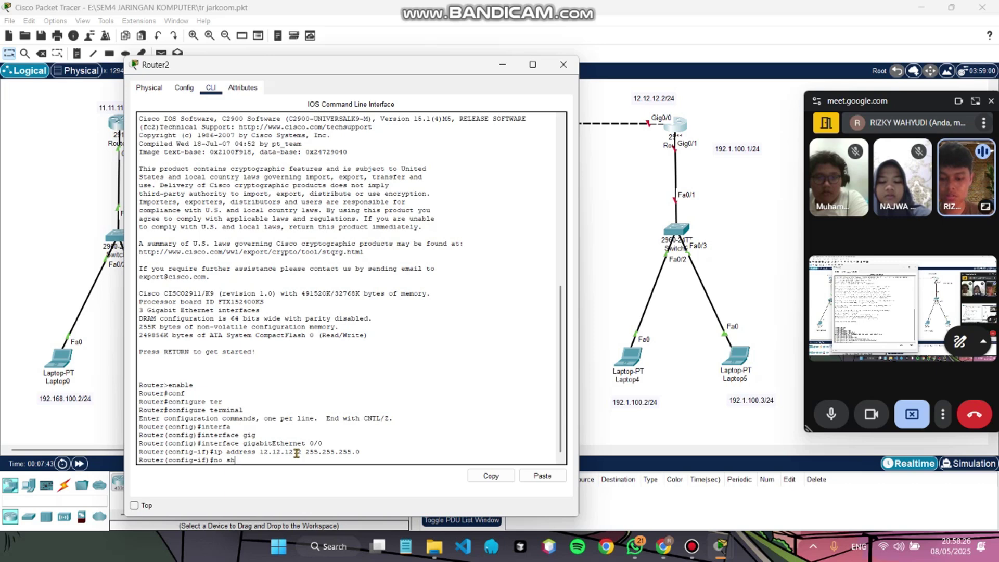
{"action": "key", "text": "Return"}
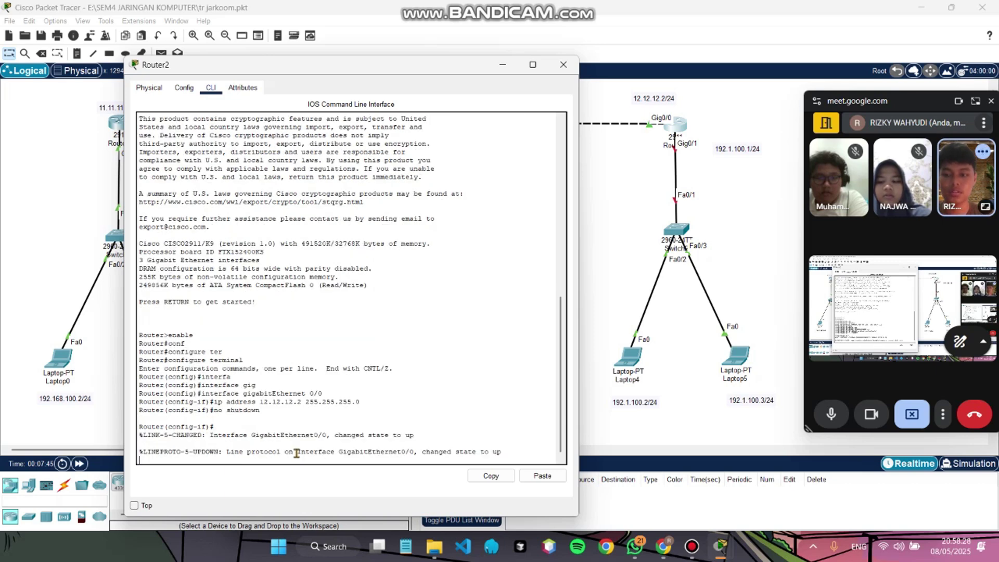
{"action": "key", "text": "Return"}
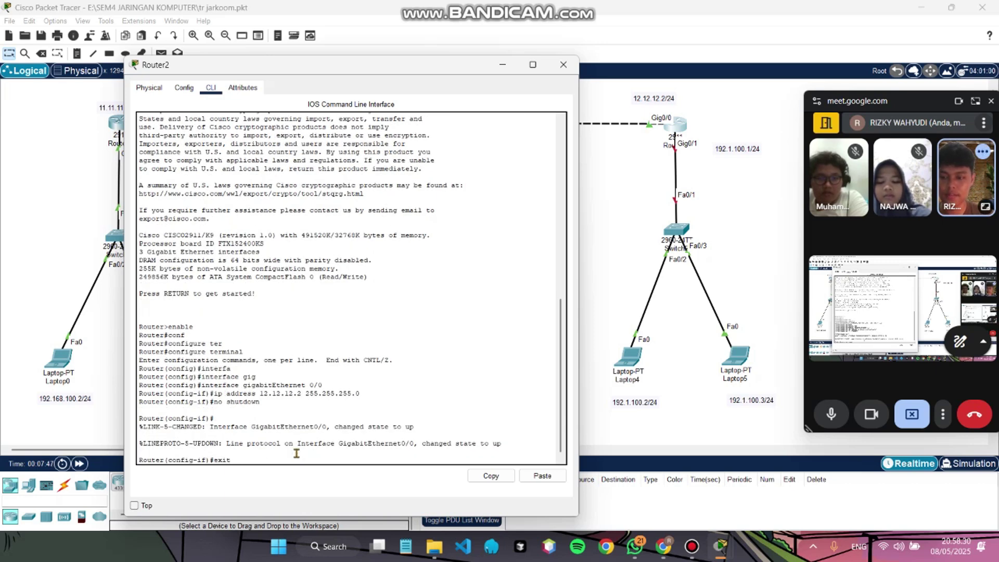
- Leave the gigabitEthernet 0/0 configuration on Router2 and enter interface configuration mode for gigabitEthernet 0/1
{"action": "key", "text": "Return"}
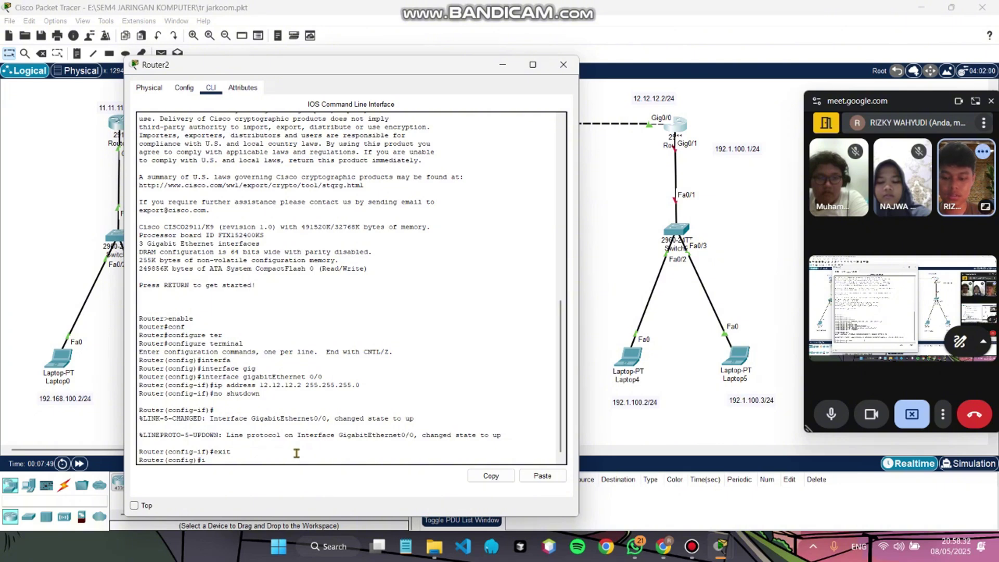
{"action": "type", "text": "inter"}
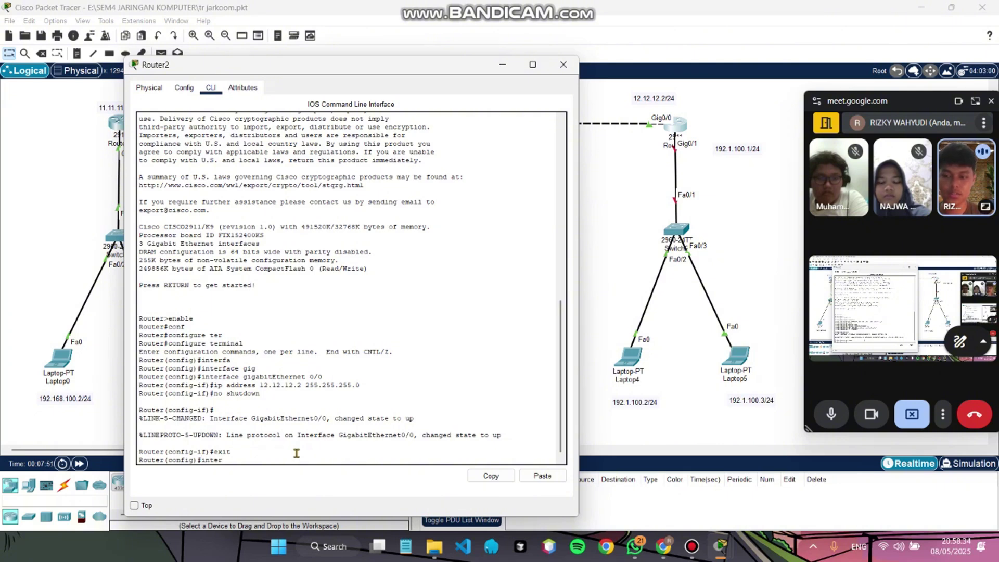
{"action": "key", "text": "Tab"}
{"action": "type", "text": "gig"}
{"action": "key", "text": "Tab"}
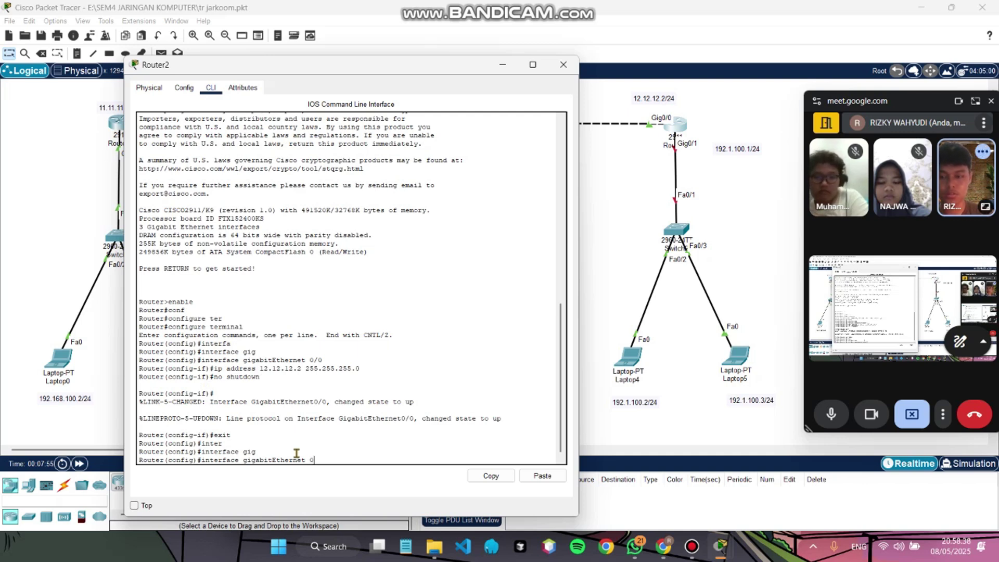
{"action": "key", "text": "Return"}
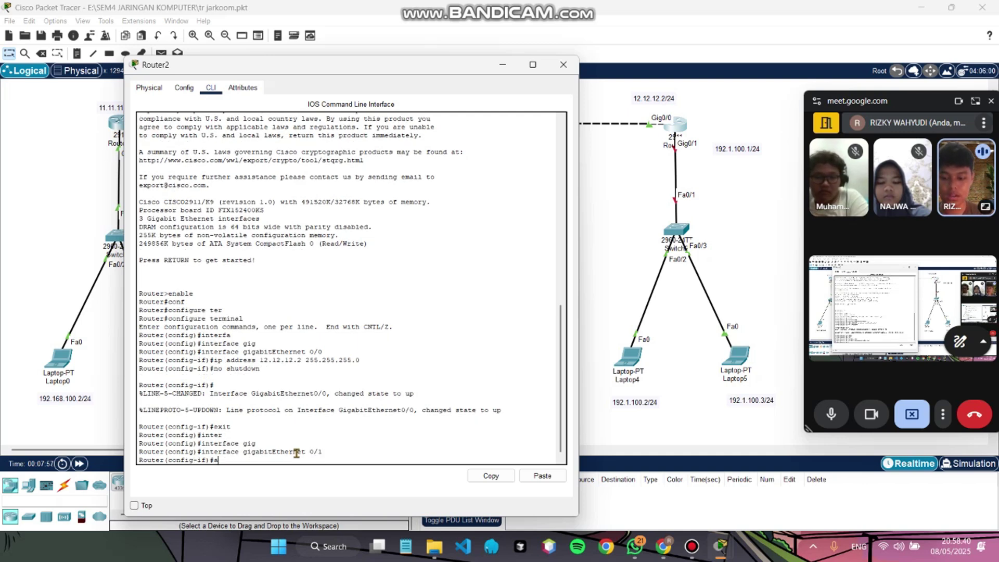
- Assign IP address 192.1.100.1 with subnet mask 255.255.255.0 to Router2's gigabitEthernet 0/1 interface
{"action": "type", "text": "a"}
{"action": "type", "text": "p"}
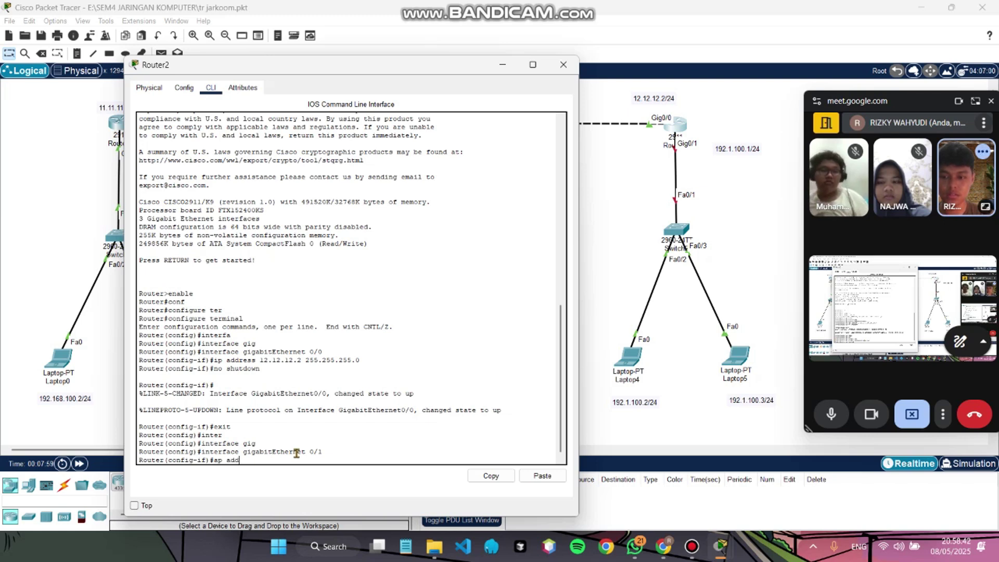
{"action": "type", "text": " ad"}
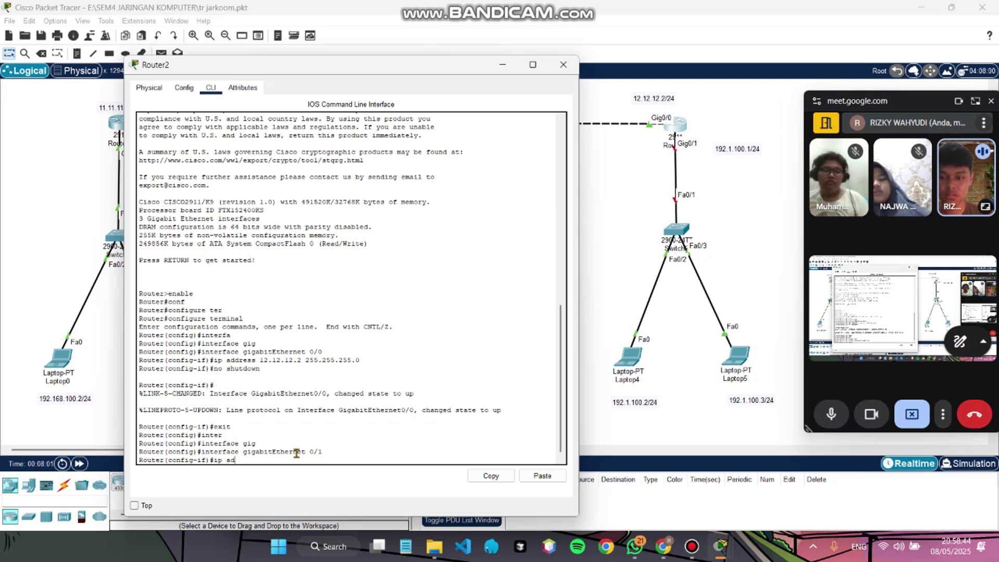
{"action": "type", "text": "dress"}
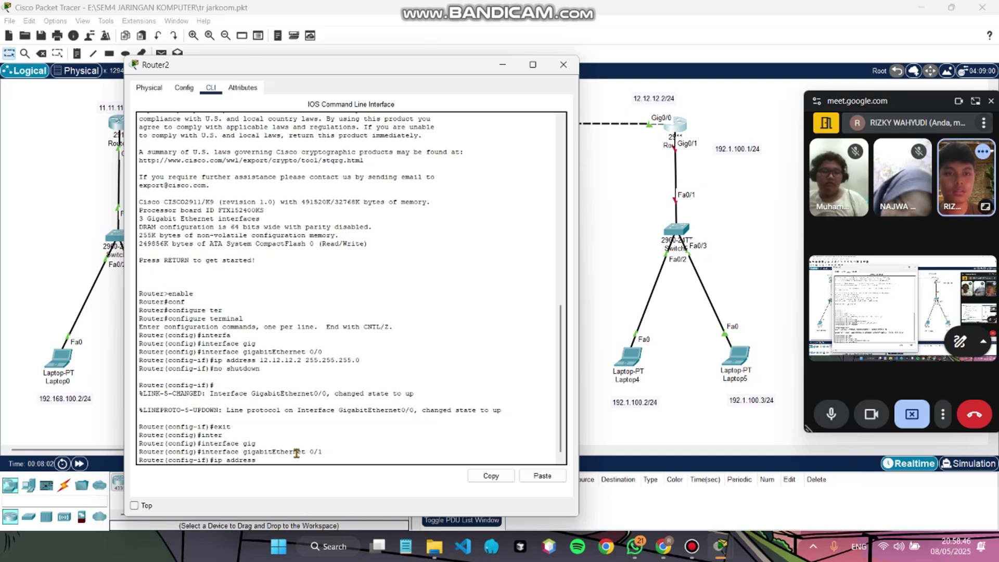
{"action": "type", "text": " 192.1"}
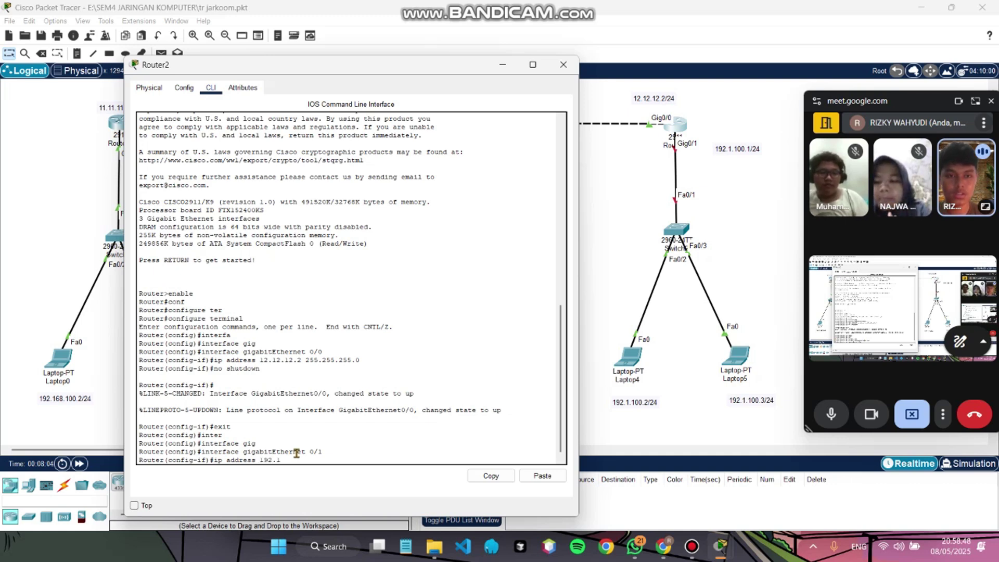
{"action": "type", "text": ".100.1"}
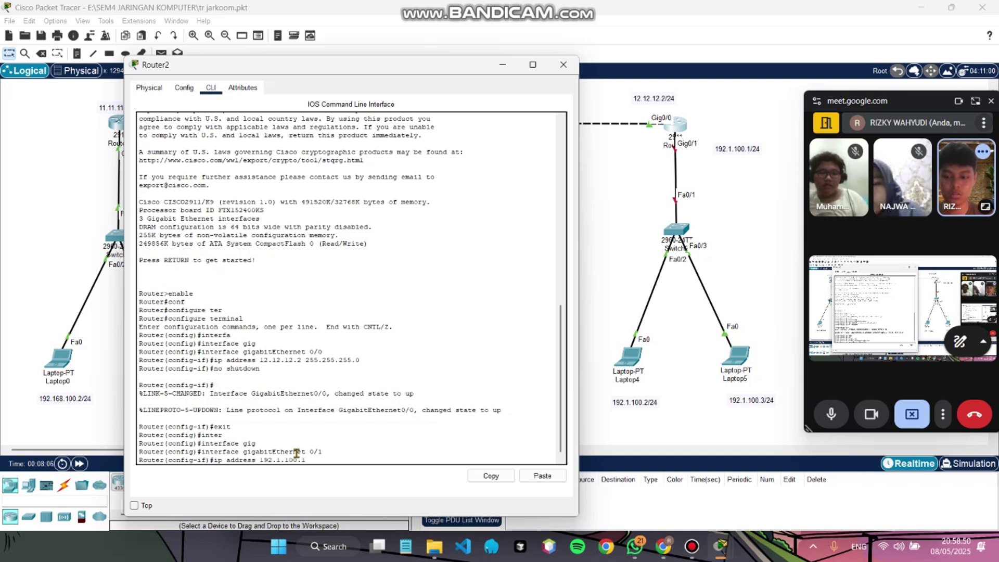
{"action": "type", "text": " 255.255."}
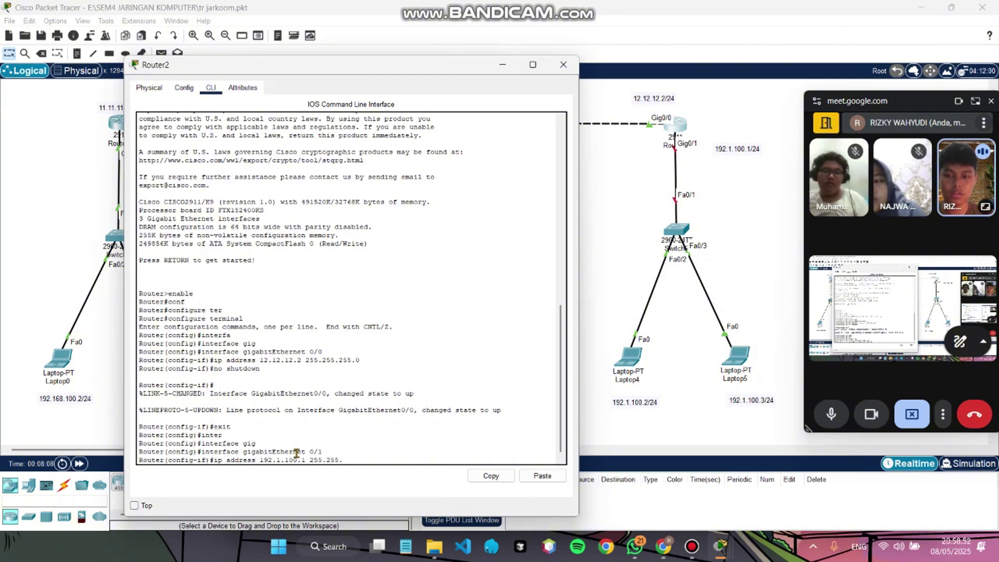
{"action": "type", "text": "255.0"}
{"action": "key", "text": "Return"}
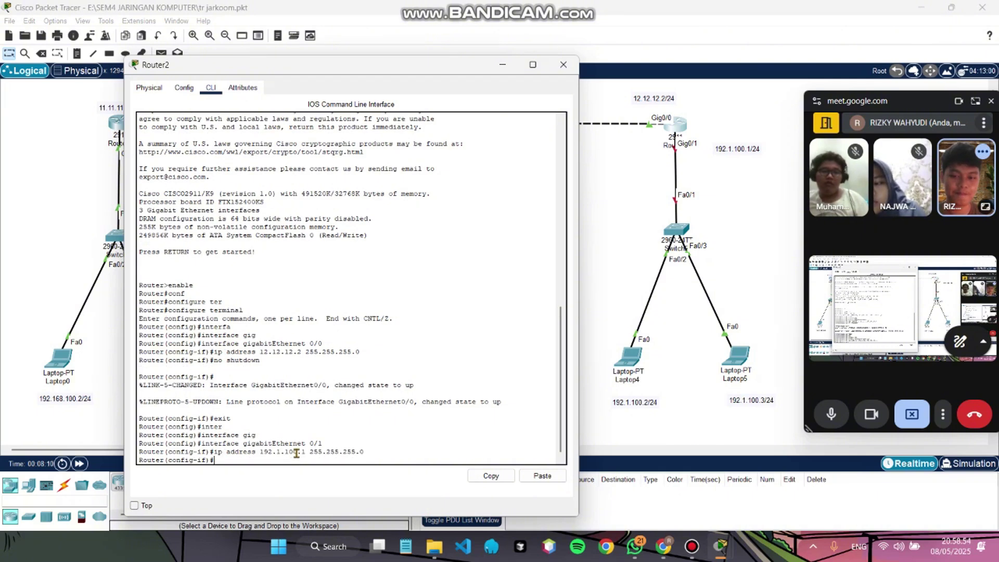
- Enable Router2's gigabitEthernet 0/1 interface with no shutdown and close the router's window
{"action": "type", "text": "no sh"}
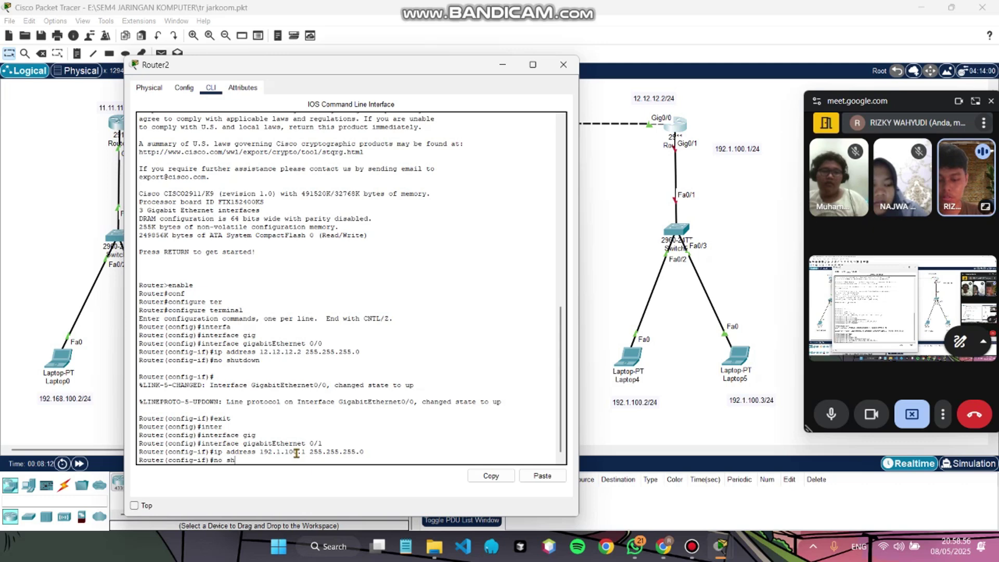
{"action": "type", "text": "ut"}
{"action": "key", "text": "Tab"}
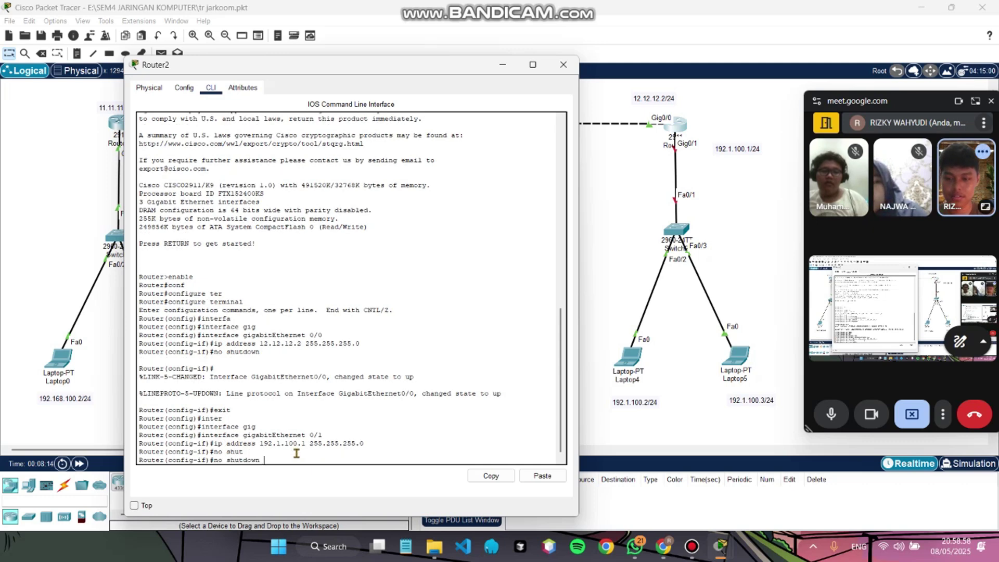
{"action": "key", "text": "Return"}
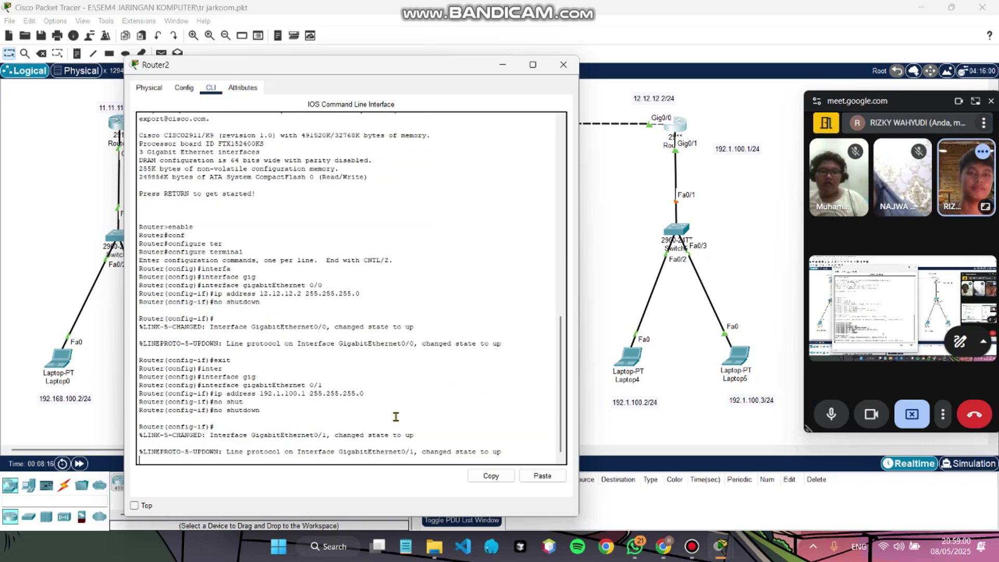
{"action": "left_click", "coordinate": [563, 65]}
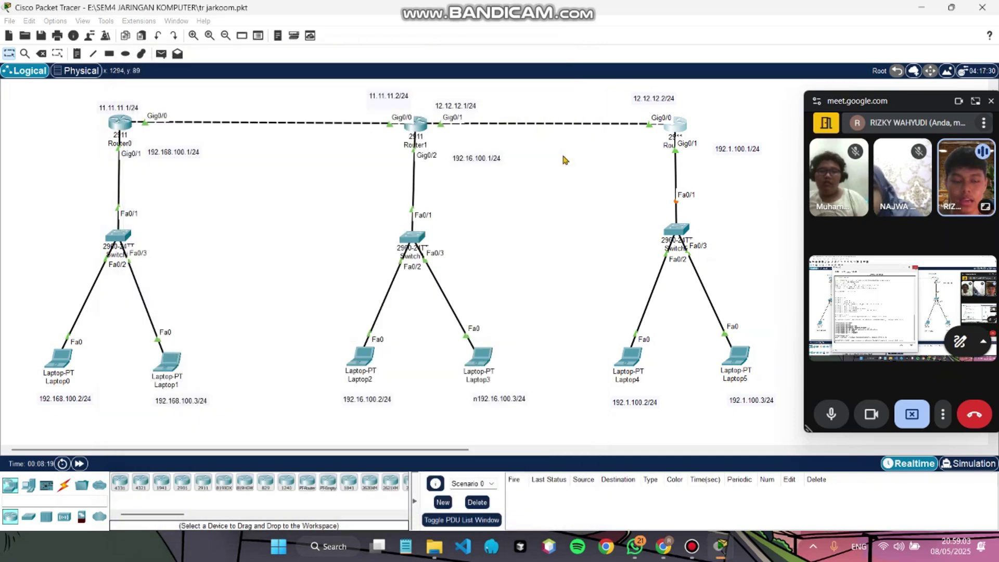
- Set Laptop0's IPv4 default gateway to 192.168.100.1 in its IP configuration and close its window
{"action": "left_click", "coordinate": [60, 359]}
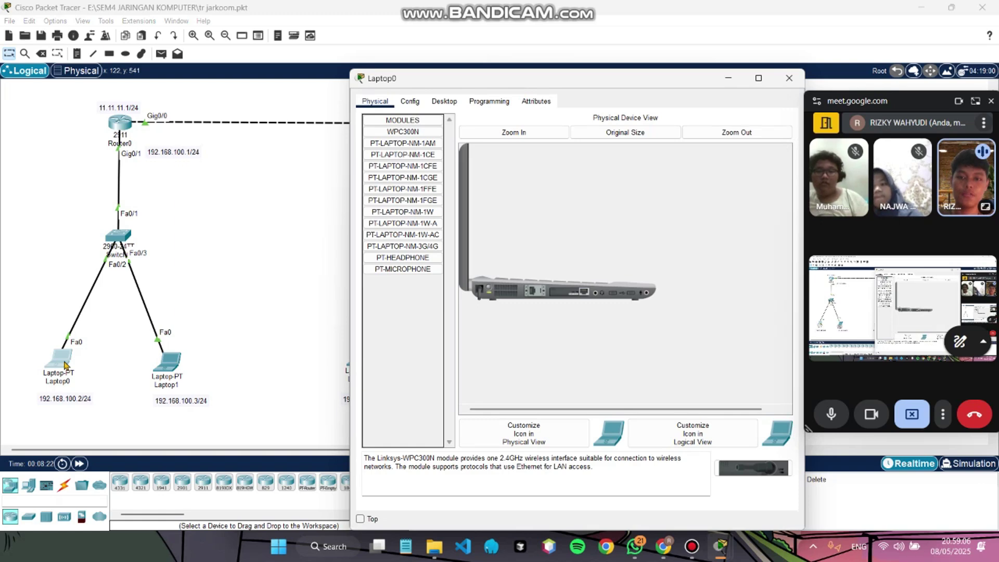
{"action": "left_click", "coordinate": [443, 101]}
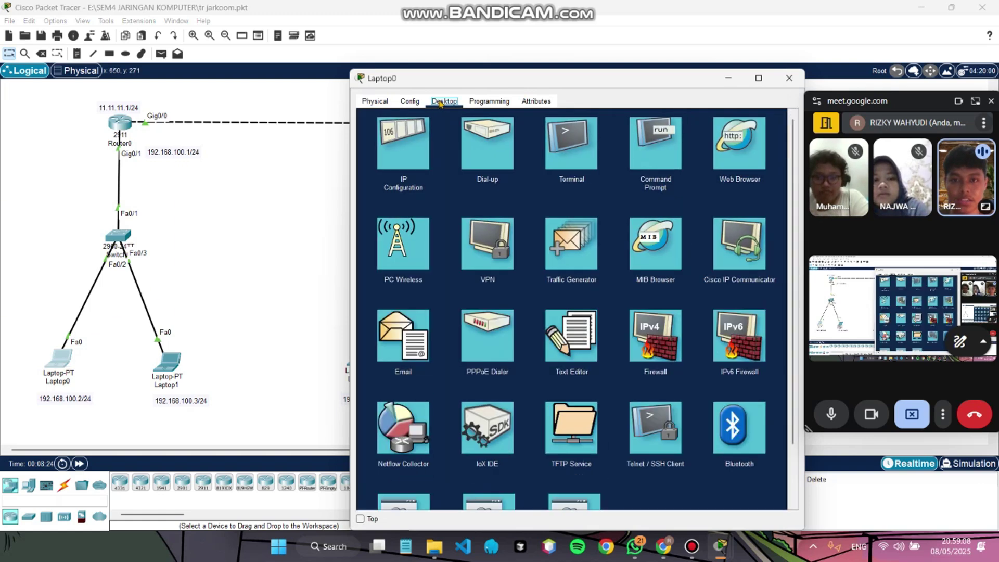
{"action": "left_click", "coordinate": [426, 146]}
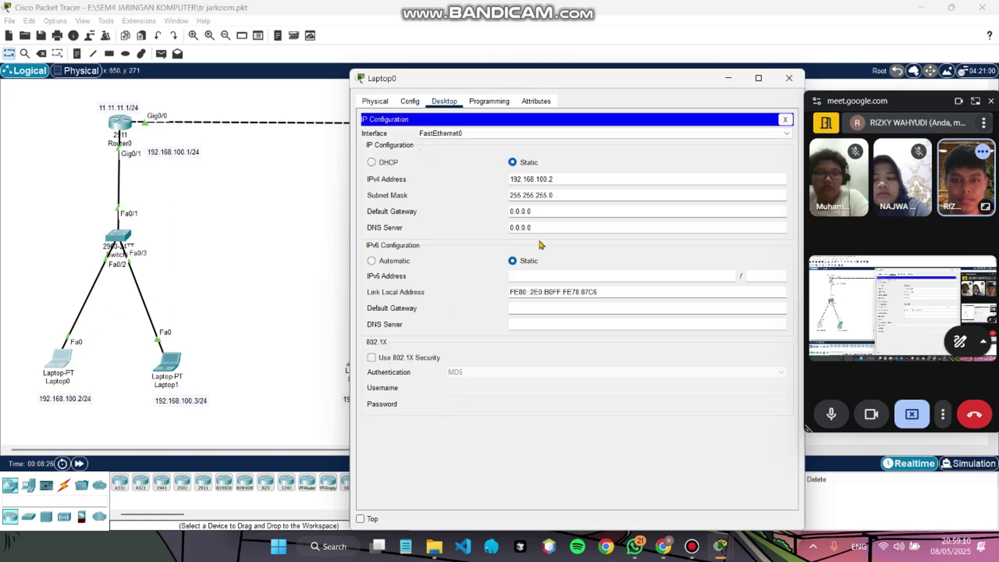
{"action": "left_click_drag", "start_coordinate": [542, 212], "coordinate": [495, 214]}
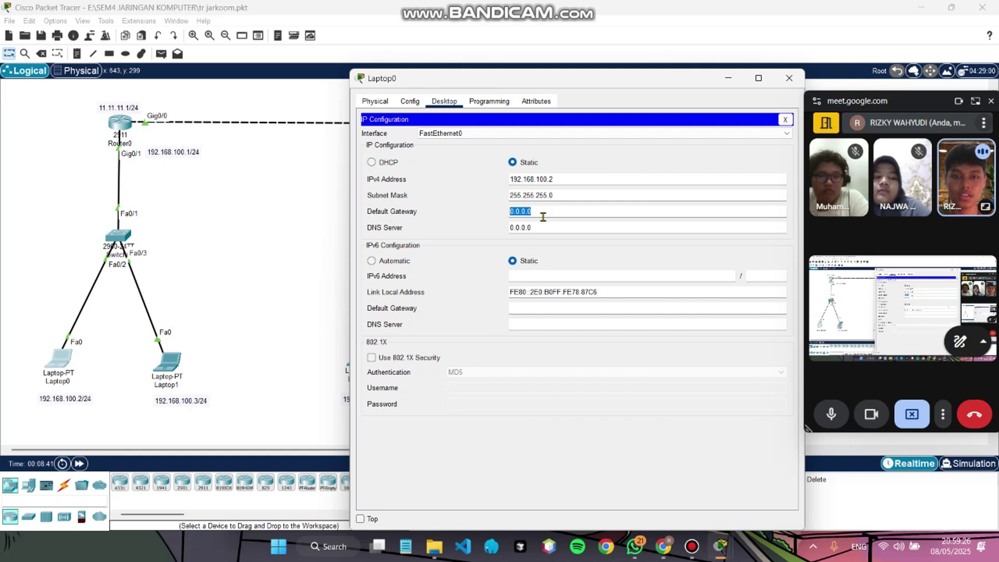
{"action": "type", "text": "192.168.1"}
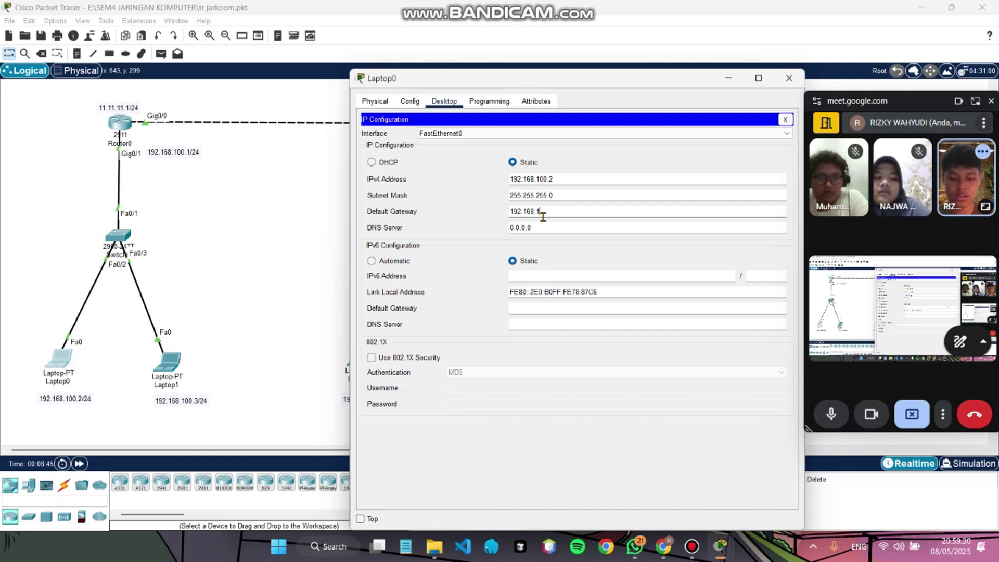
{"action": "type", "text": "00.1"}
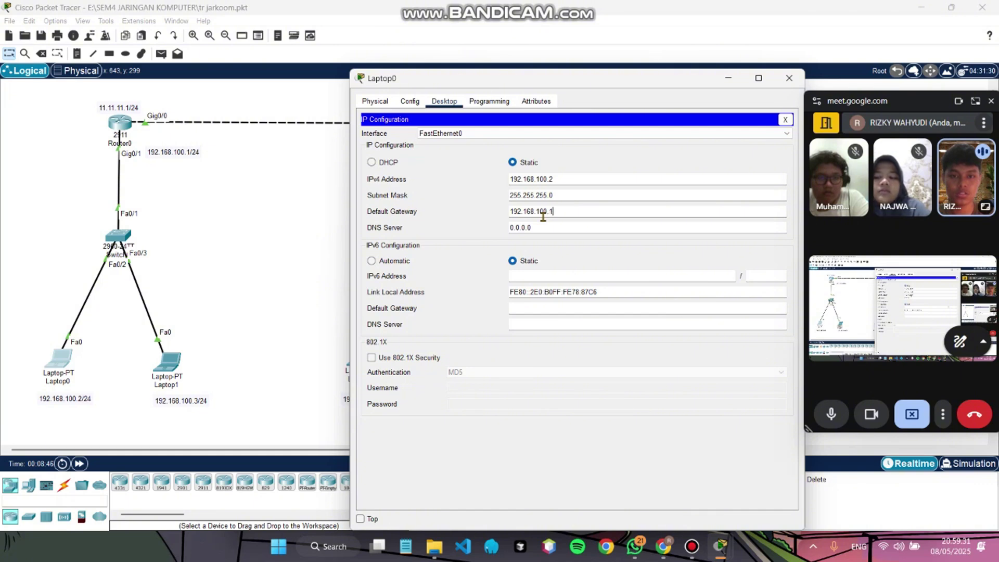
{"action": "left_click", "coordinate": [788, 78]}
- Set Laptop1's IPv4 default gateway to 192.168.100.1 in its IP configuration and close its window
{"action": "left_click", "coordinate": [169, 361]}
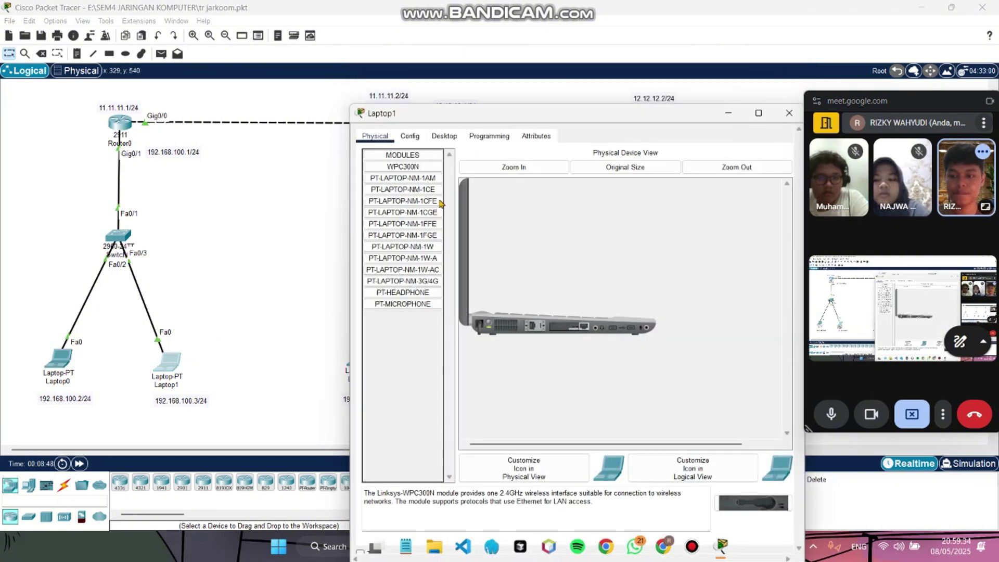
{"action": "left_click", "coordinate": [444, 136]}
{"action": "left_click", "coordinate": [411, 177]}
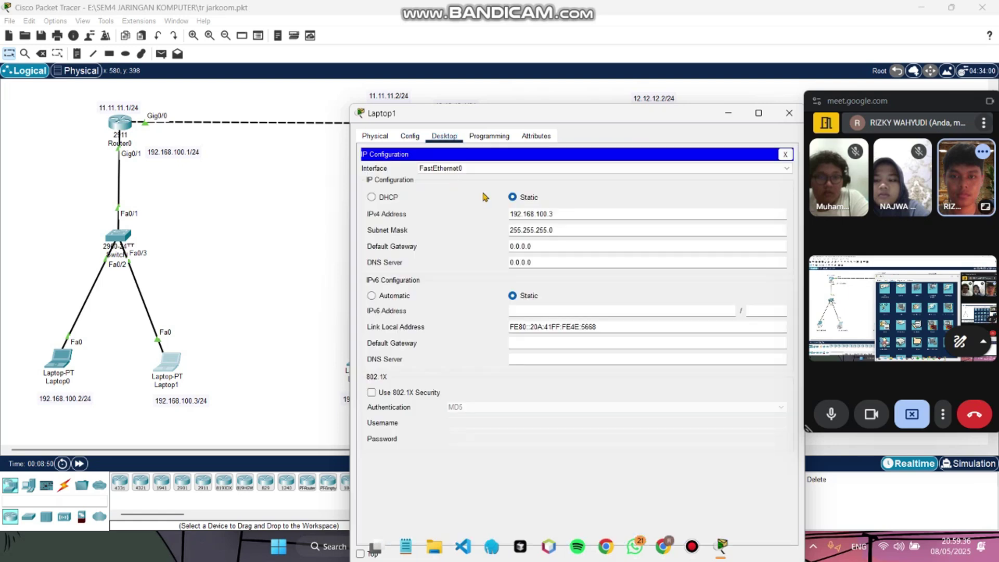
{"action": "double_click", "coordinate": [541, 249]}
{"action": "type", "text": "1"}
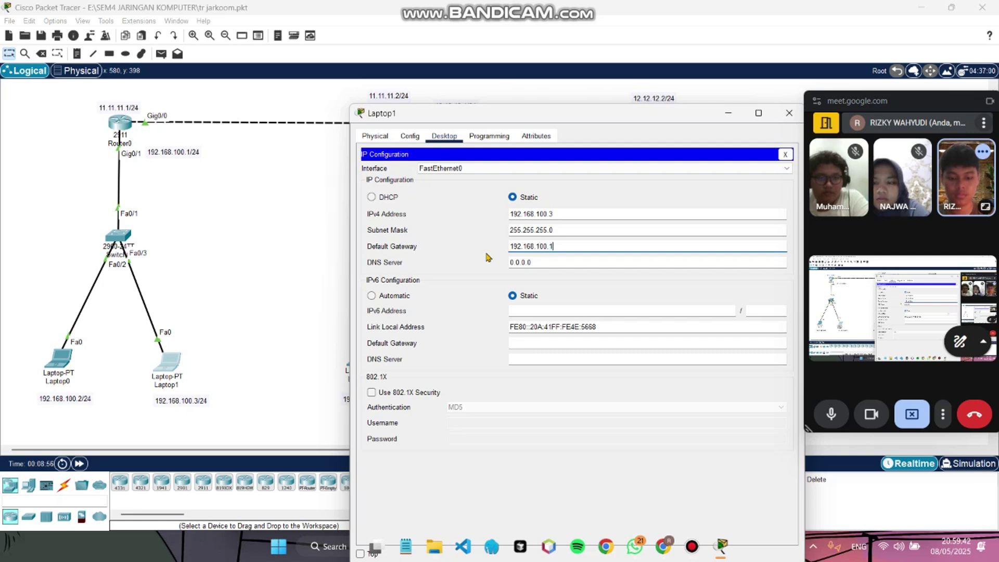
{"action": "type", "text": "92.168.100.1"}
{"action": "left_click", "coordinate": [789, 113]}
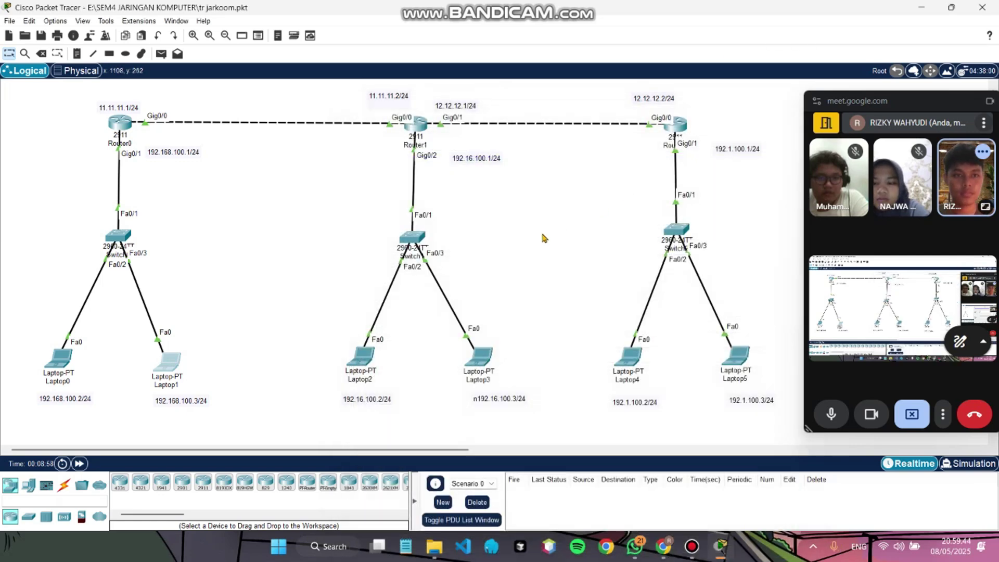
- Set Laptop2's IPv4 default gateway to 192.16.100.1 in its IP configuration and close its window
{"action": "left_click", "coordinate": [361, 362]}
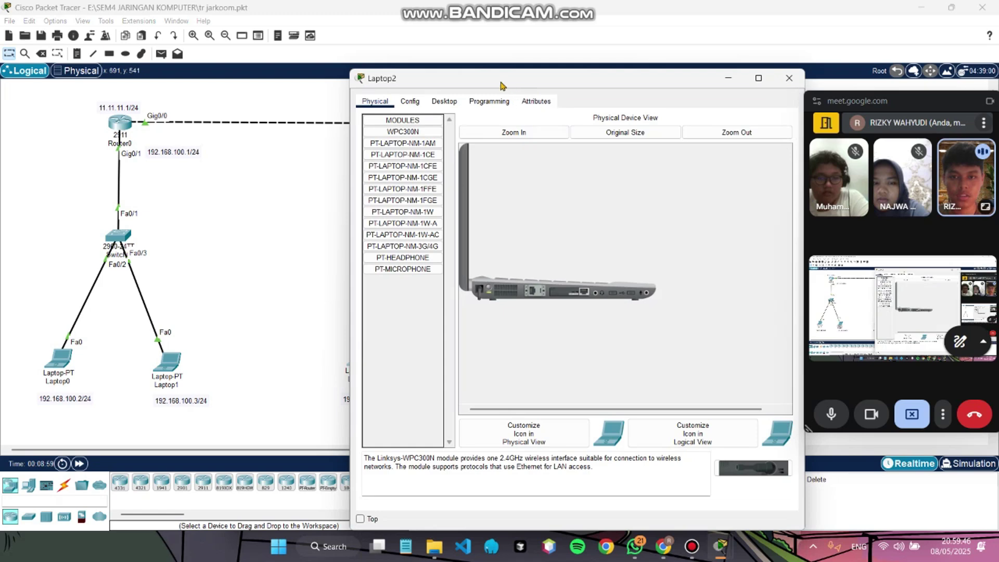
{"action": "left_click_drag", "start_coordinate": [509, 80], "coordinate": [658, 77]}
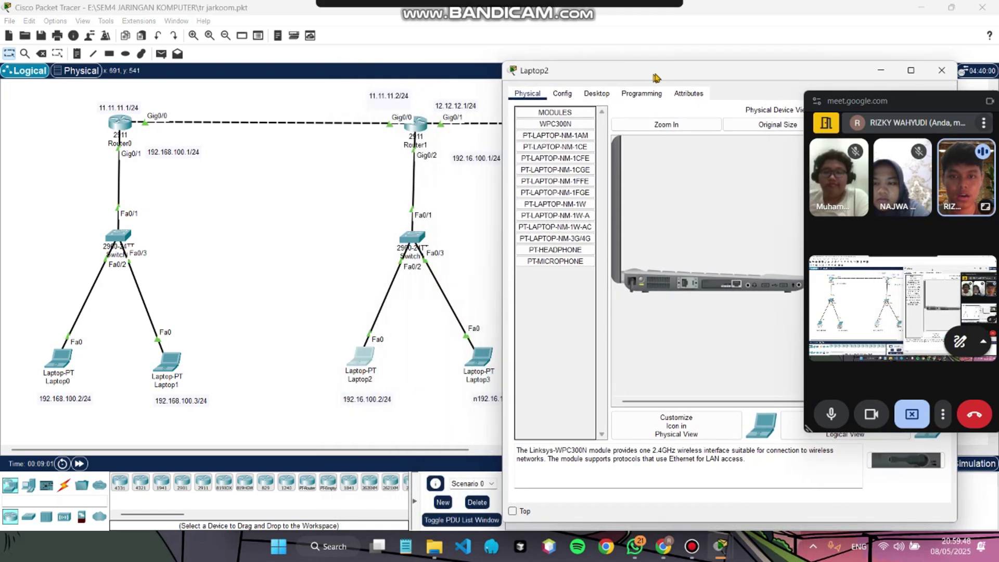
{"action": "left_click", "coordinate": [608, 93]}
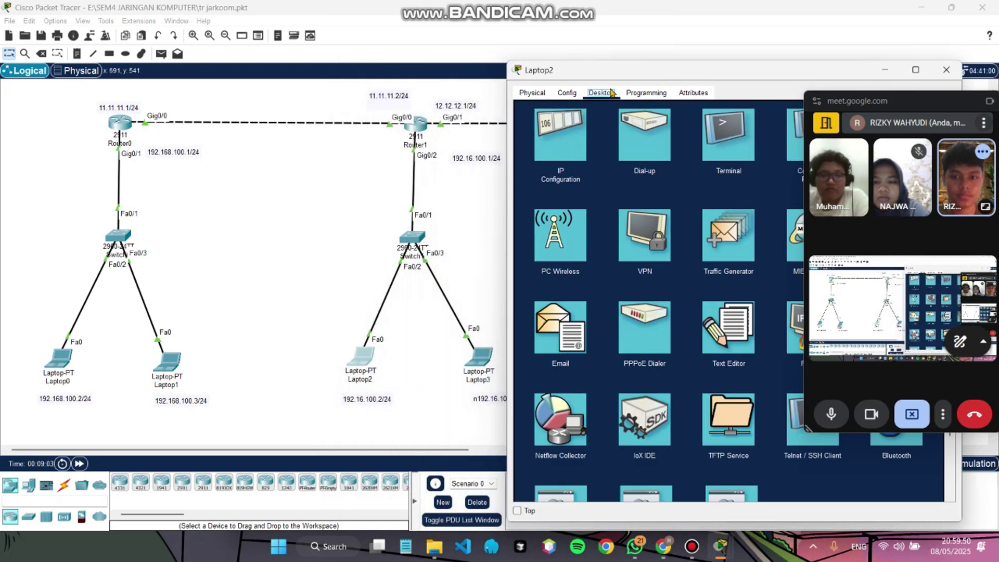
{"action": "left_click", "coordinate": [572, 140]}
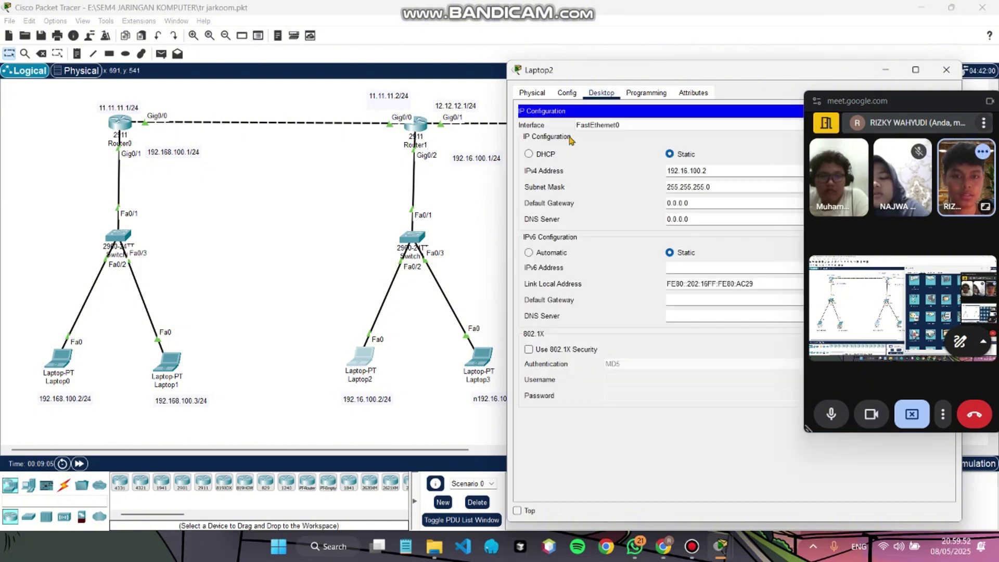
{"action": "left_click_drag", "start_coordinate": [700, 203], "coordinate": [656, 207]}
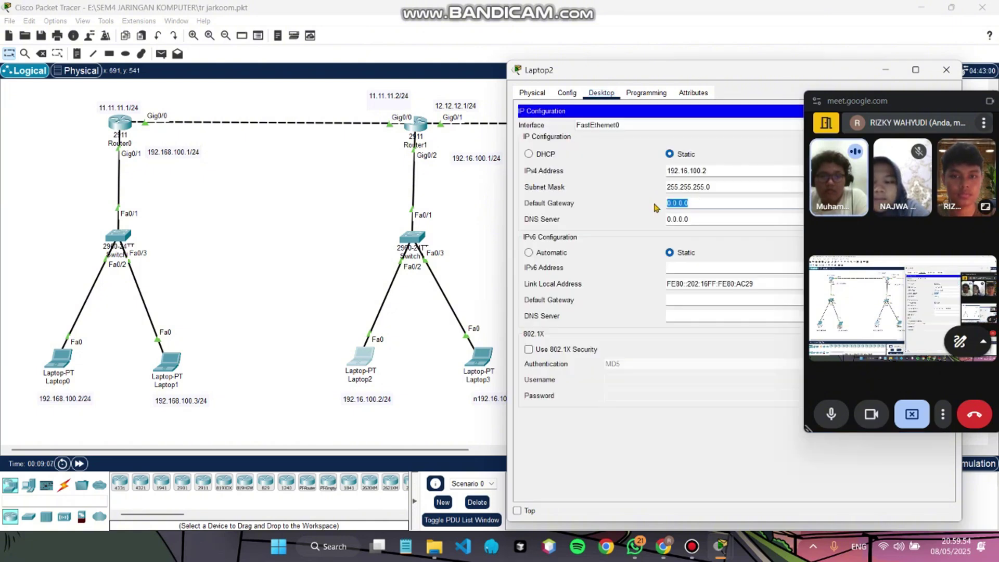
{"action": "type", "text": "192.16.100.1"}
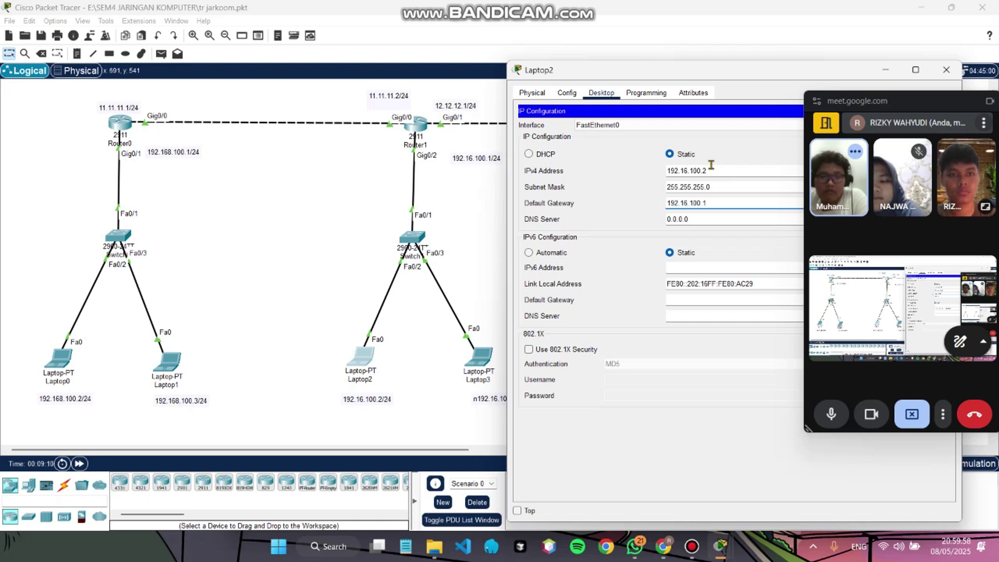
{"action": "left_click", "coordinate": [946, 70]}
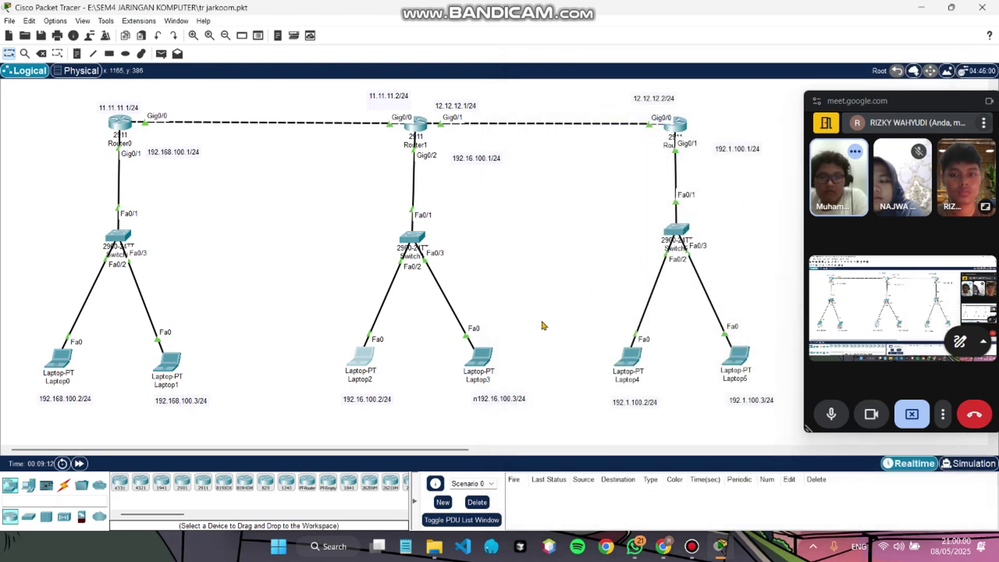
- Set Laptop3's IPv4 default gateway to 192.16.100.1 in its IP configuration and close its window
{"action": "left_click", "coordinate": [477, 362]}
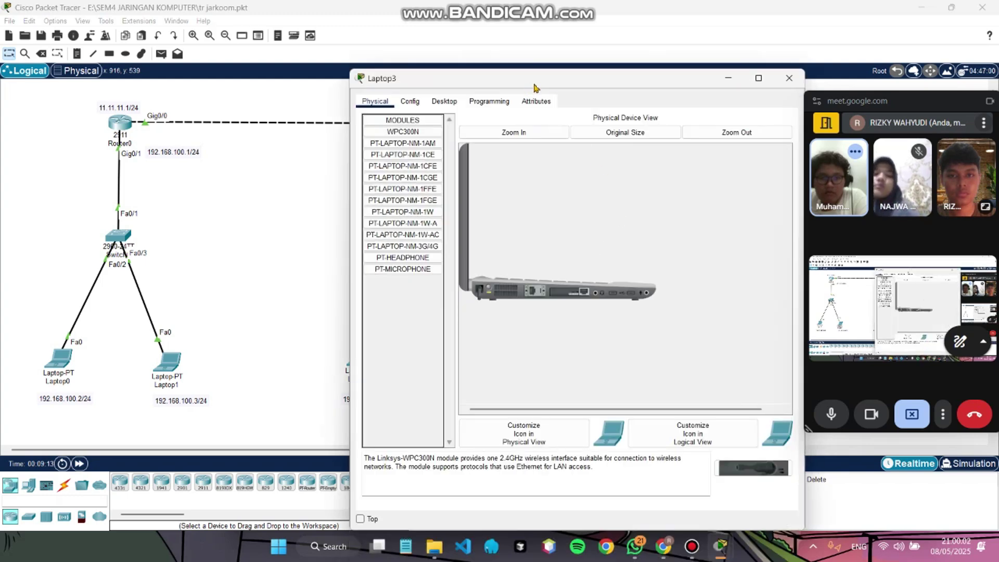
{"action": "left_click_drag", "start_coordinate": [536, 87], "coordinate": [712, 58]}
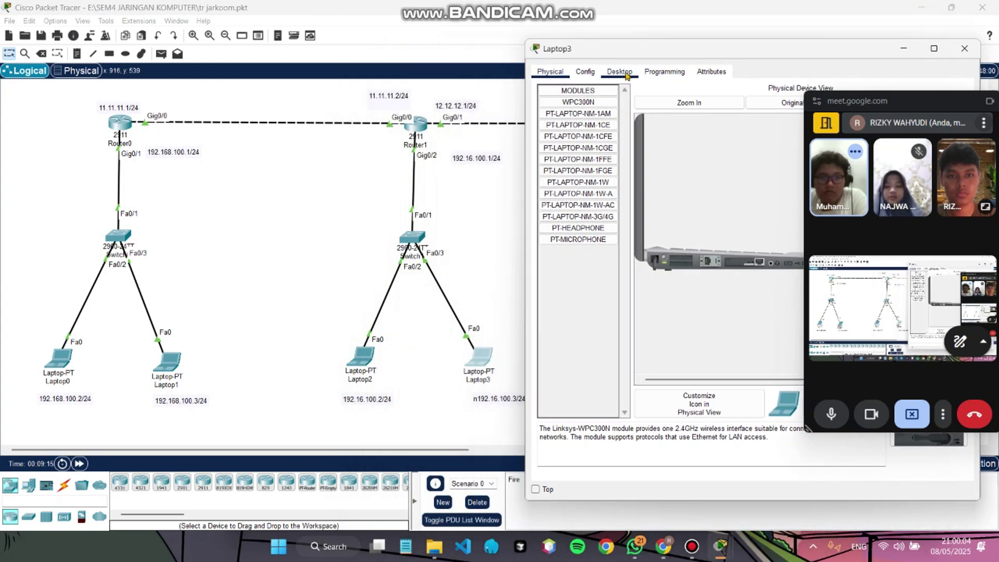
{"action": "left_click", "coordinate": [626, 76]}
{"action": "left_click", "coordinate": [576, 128]}
{"action": "left_click_drag", "start_coordinate": [717, 185], "coordinate": [657, 181]}
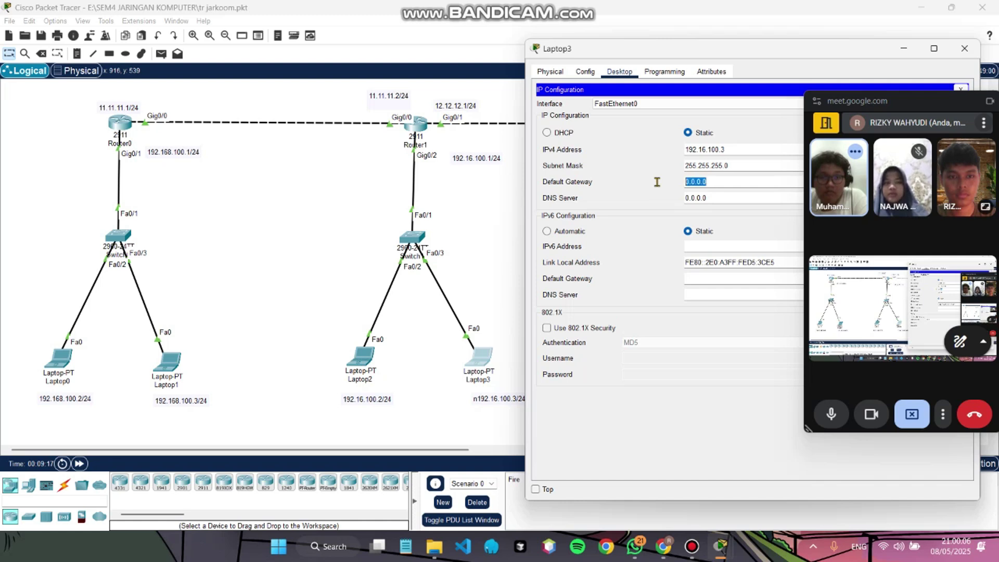
{"action": "type", "text": "192.1"}
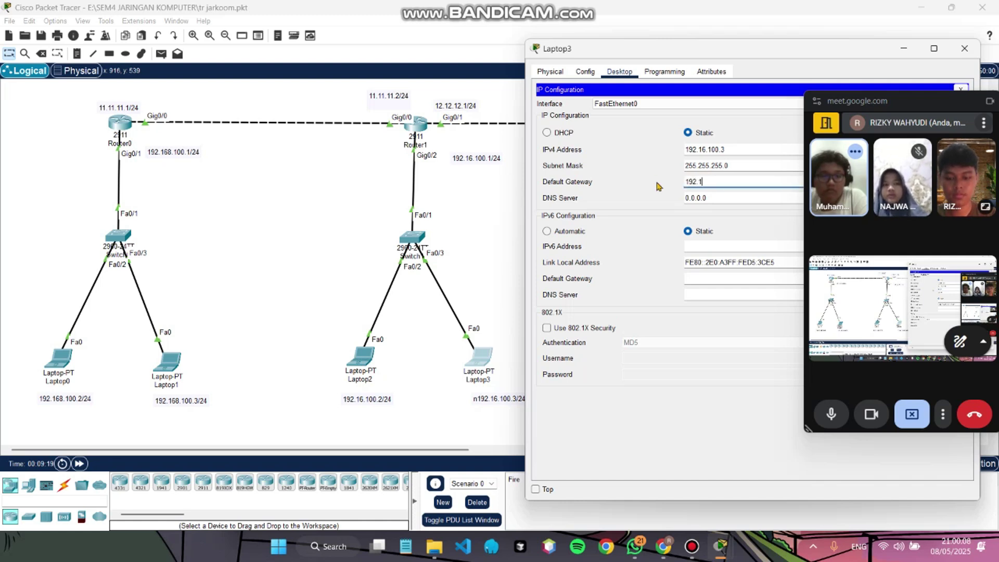
{"action": "type", "text": "68.100"}
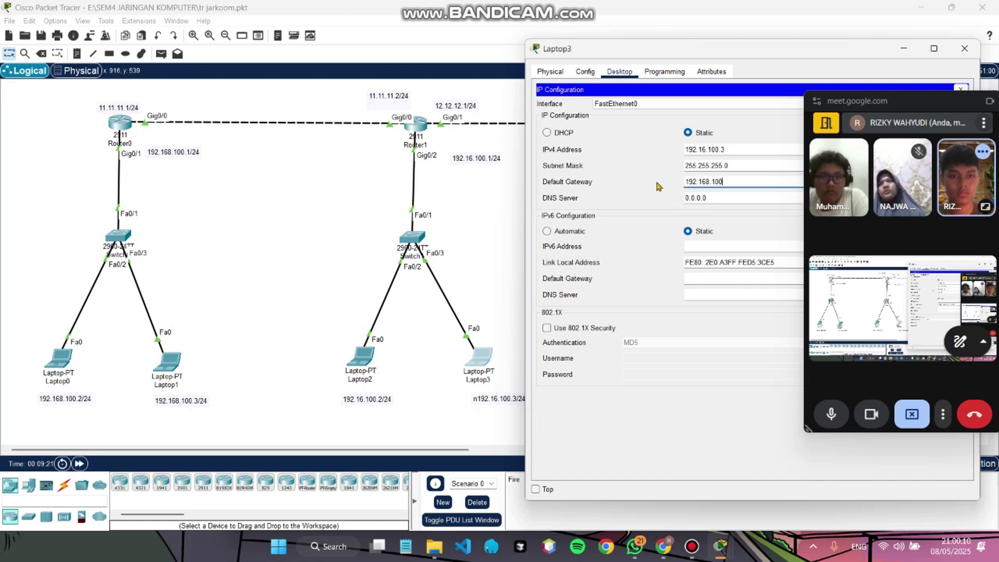
{"action": "key", "text": "BackSpace"}
{"action": "key", "text": "BackSpace"}
{"action": "key", "text": "BackSpace"}
{"action": "key", "text": "BackSpace"}
{"action": "key", "text": "BackSpace"}
{"action": "type", "text": ".1"}
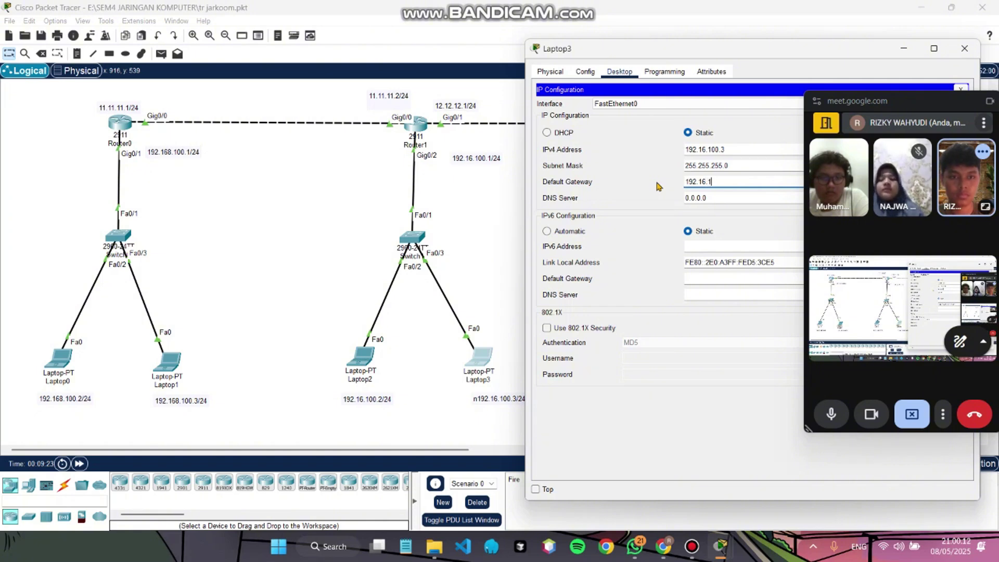
{"action": "type", "text": "00.1"}
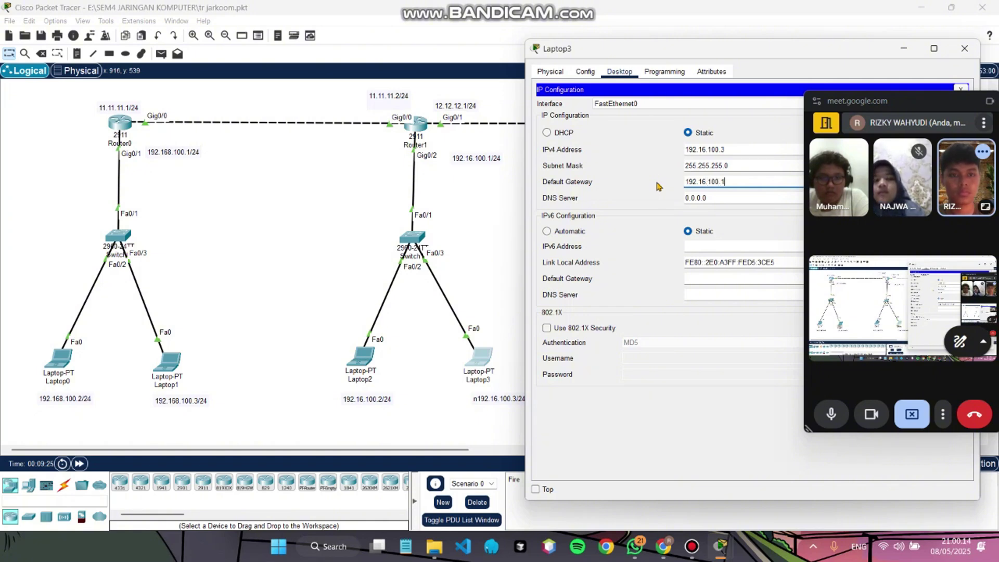
{"action": "left_click", "coordinate": [964, 49]}
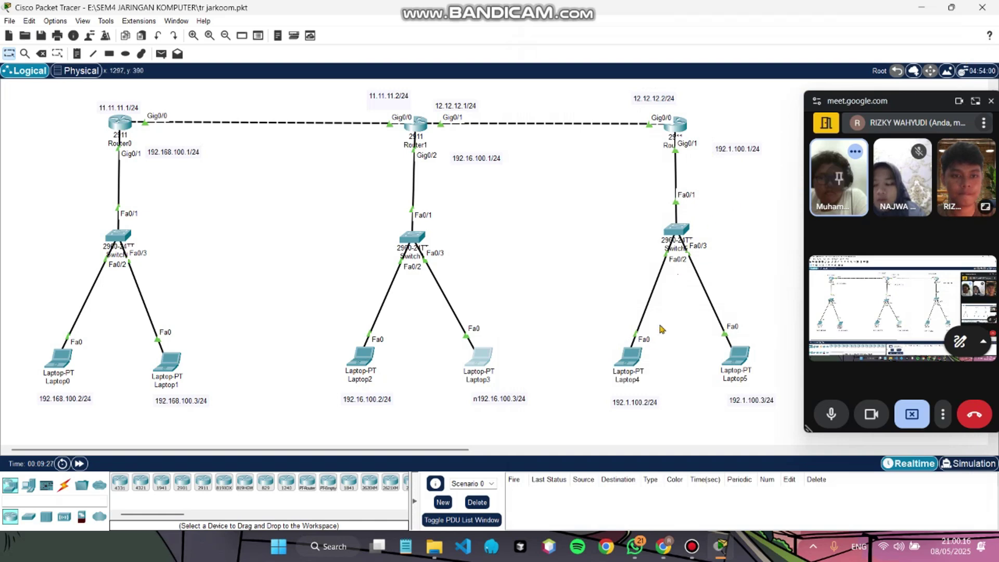
- Set Laptop4's IPv4 default gateway to 192.1.100.1 in its IP configuration and close its window
{"action": "left_click", "coordinate": [628, 358]}
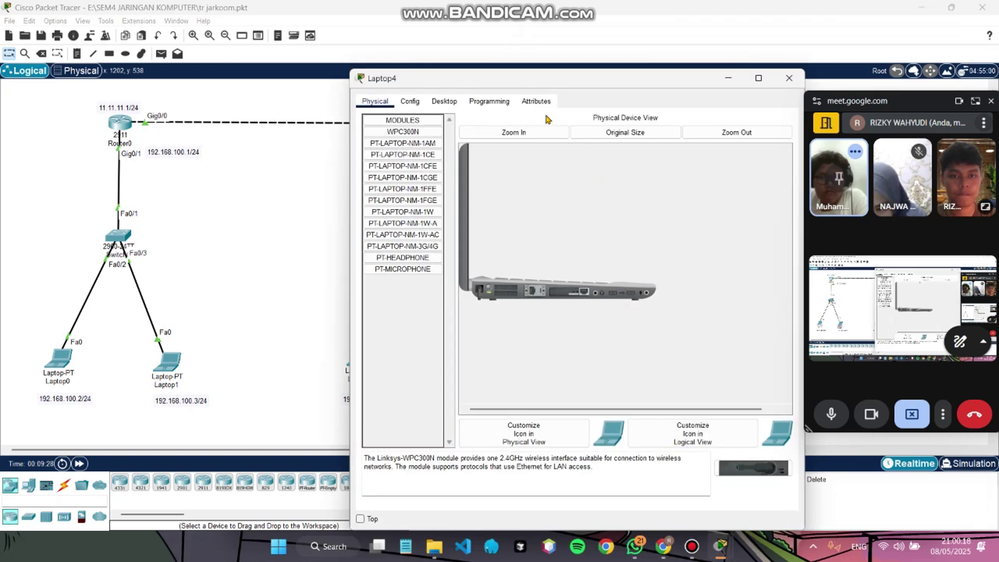
{"action": "left_click", "coordinate": [434, 103]}
{"action": "left_click", "coordinate": [397, 145]}
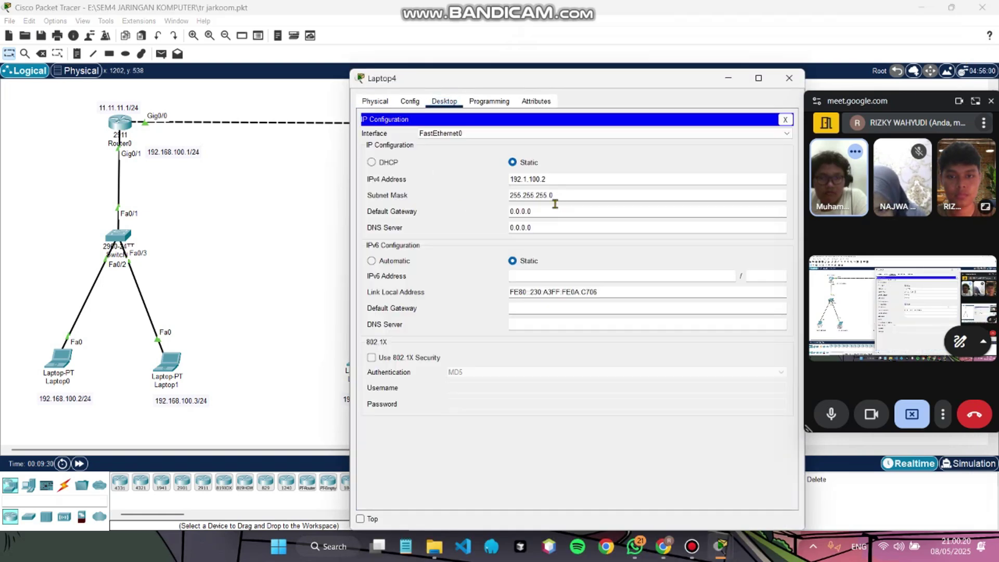
{"action": "key", "text": "Tab"}
{"action": "left_click_drag", "start_coordinate": [535, 79], "coordinate": [325, 75]}
{"action": "type", "text": "1"}
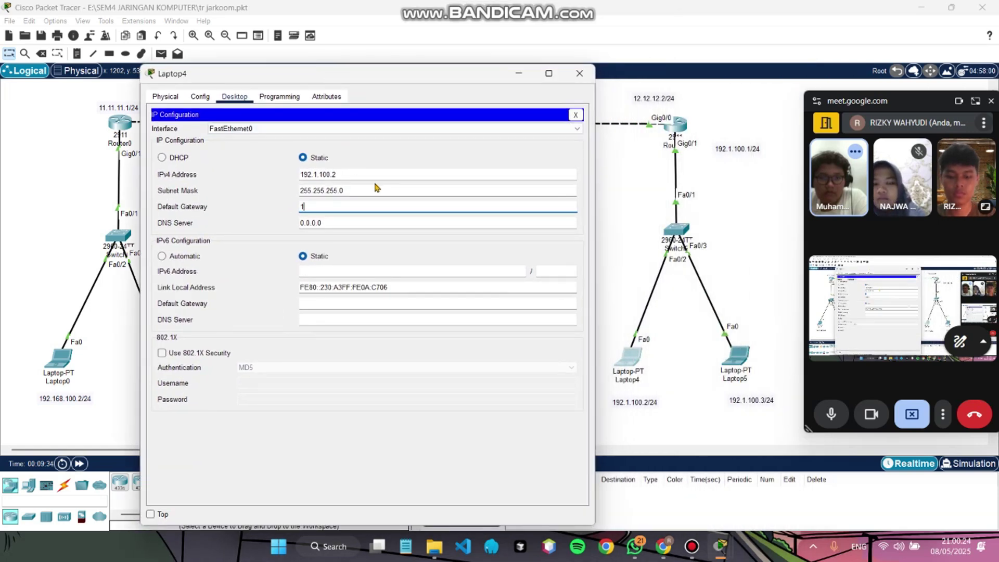
{"action": "type", "text": "92.1.199"}
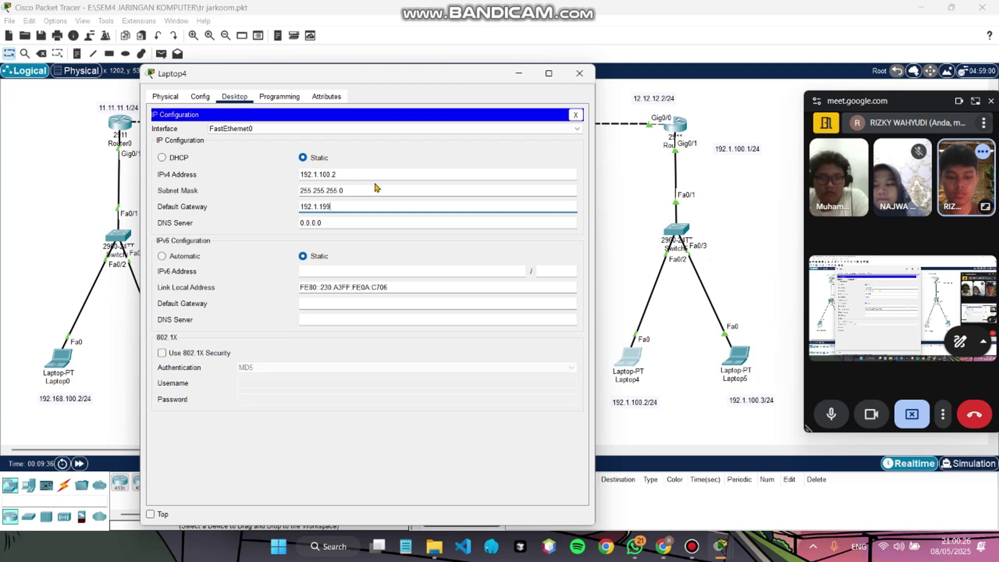
{"action": "type", "text": "0.1"}
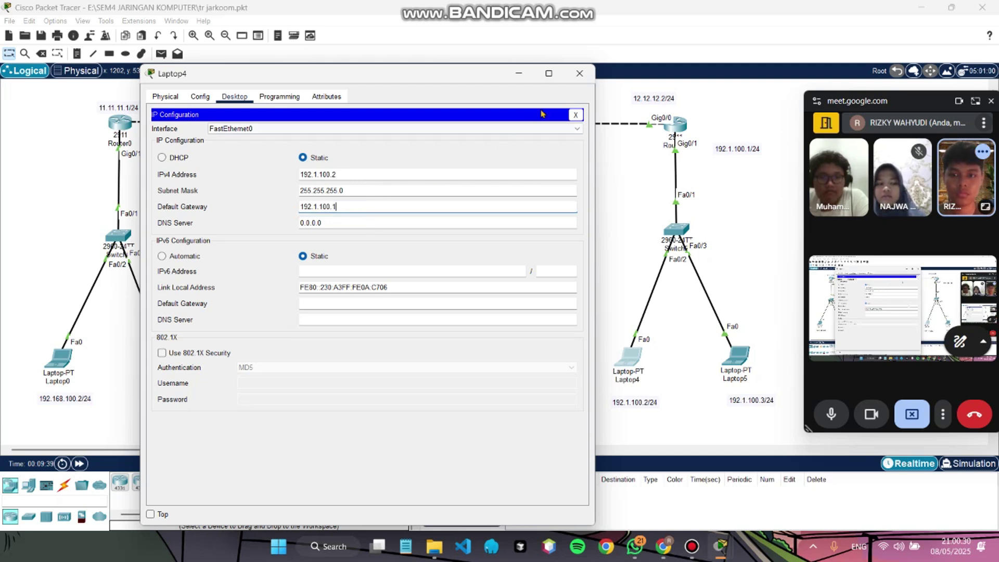
{"action": "left_click", "coordinate": [579, 73]}
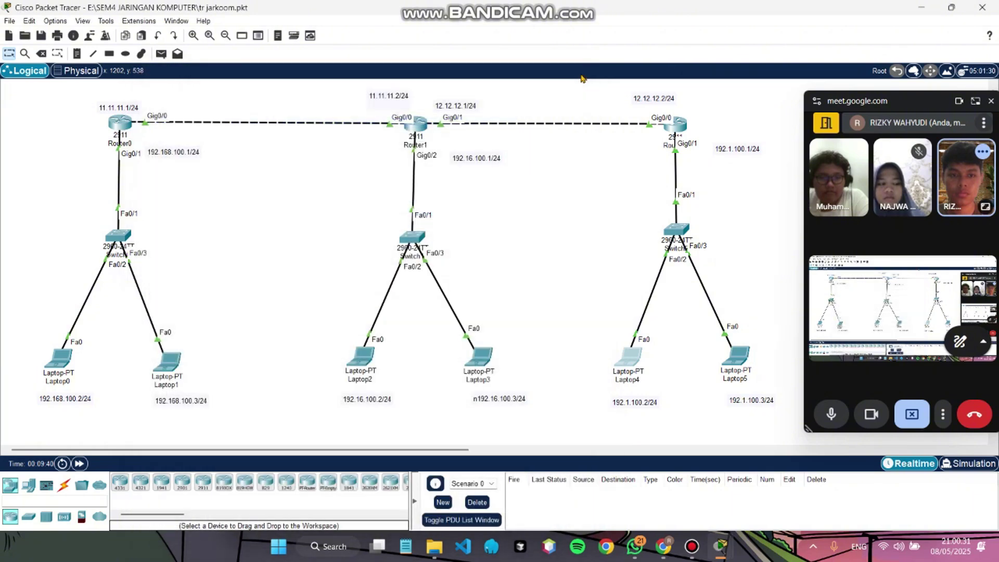
- Set Laptop5's IPv4 default gateway in its IP configuration
{"action": "left_click", "coordinate": [735, 358]}
{"action": "left_click_drag", "start_coordinate": [533, 78], "coordinate": [285, 51]}
{"action": "left_click", "coordinate": [195, 74]}
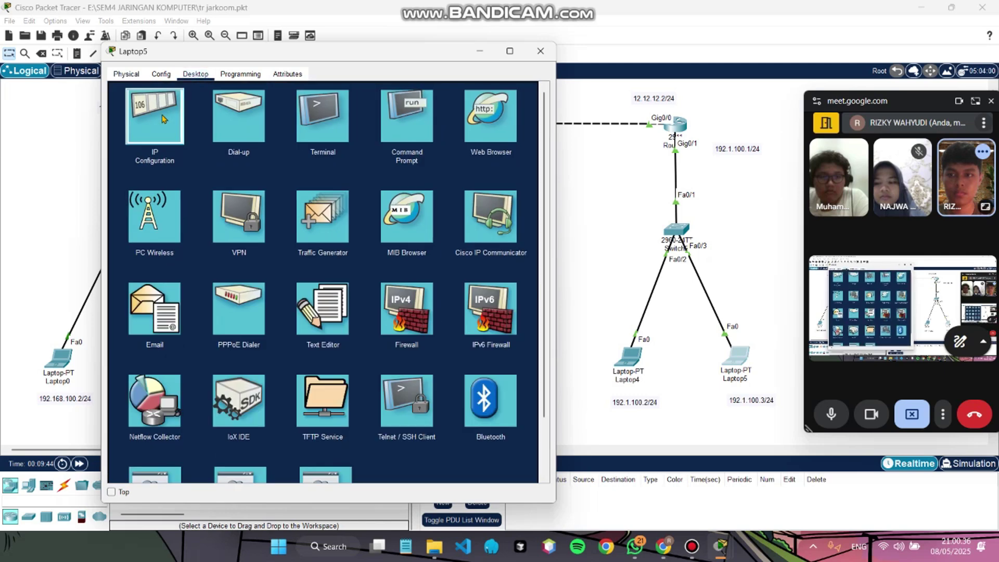
{"action": "left_click", "coordinate": [153, 120]}
{"action": "left_click_drag", "start_coordinate": [296, 186], "coordinate": [247, 185]}
{"action": "type", "text": "192.1"}
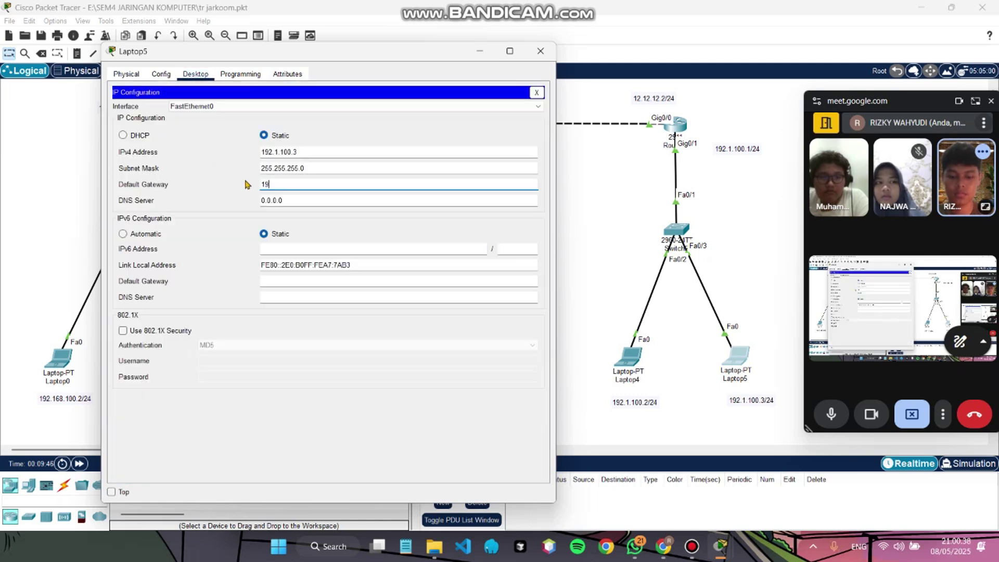
{"action": "type", "text": "68.100"}
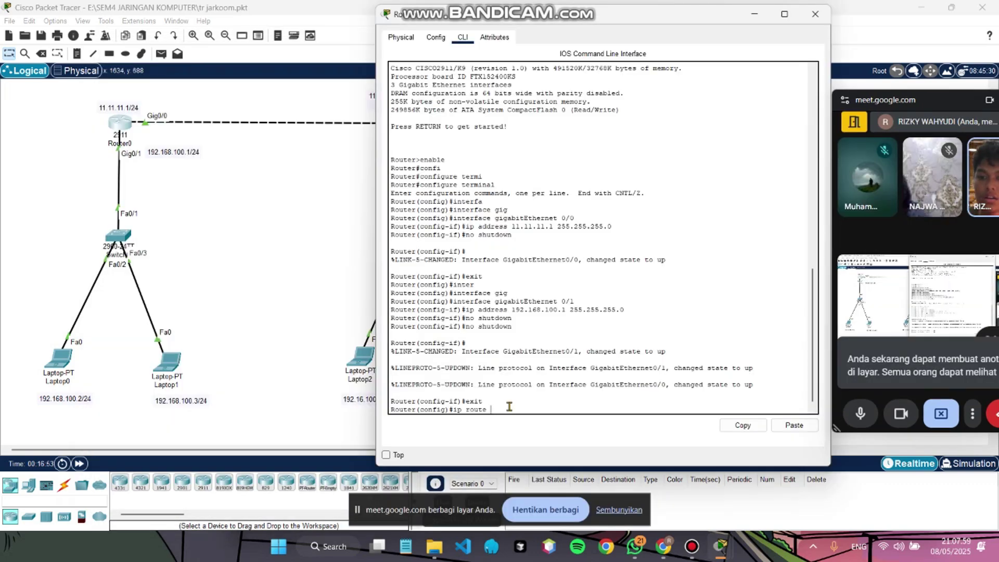
- Add a static route on Router0 to network 192.16.100.0 with mask 255.255.255.0 via next hop 11.11.11.2
{"action": "left_click_drag", "start_coordinate": [473, 16], "coordinate": [547, 30]}
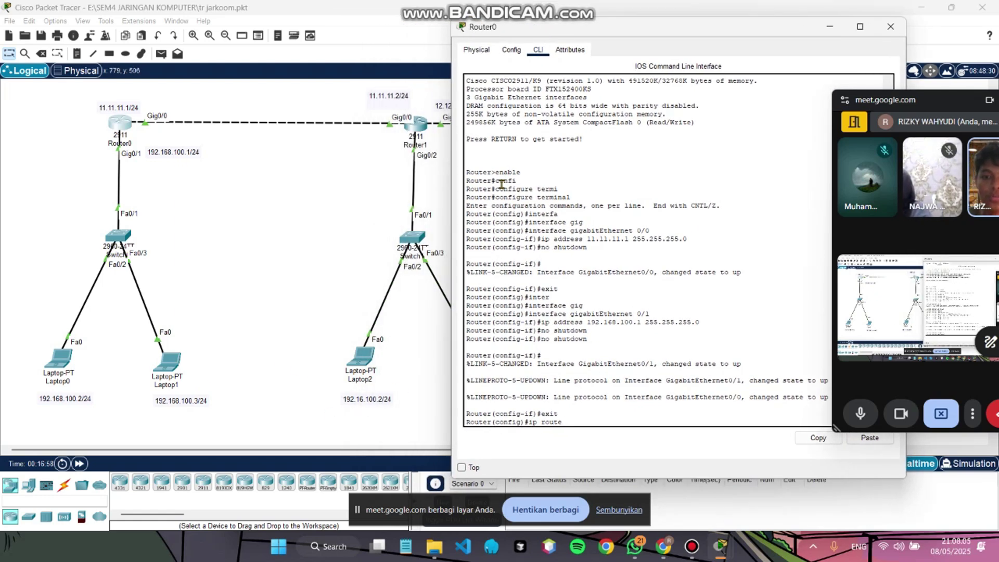
{"action": "left_click_drag", "start_coordinate": [547, 32], "coordinate": [579, 25]}
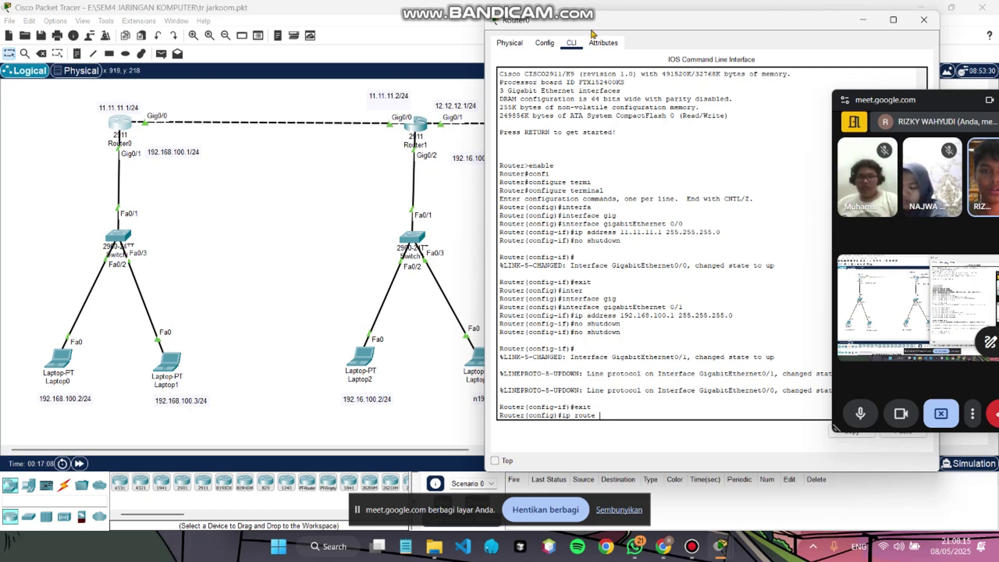
{"action": "left_click_drag", "start_coordinate": [590, 22], "coordinate": [612, 19]}
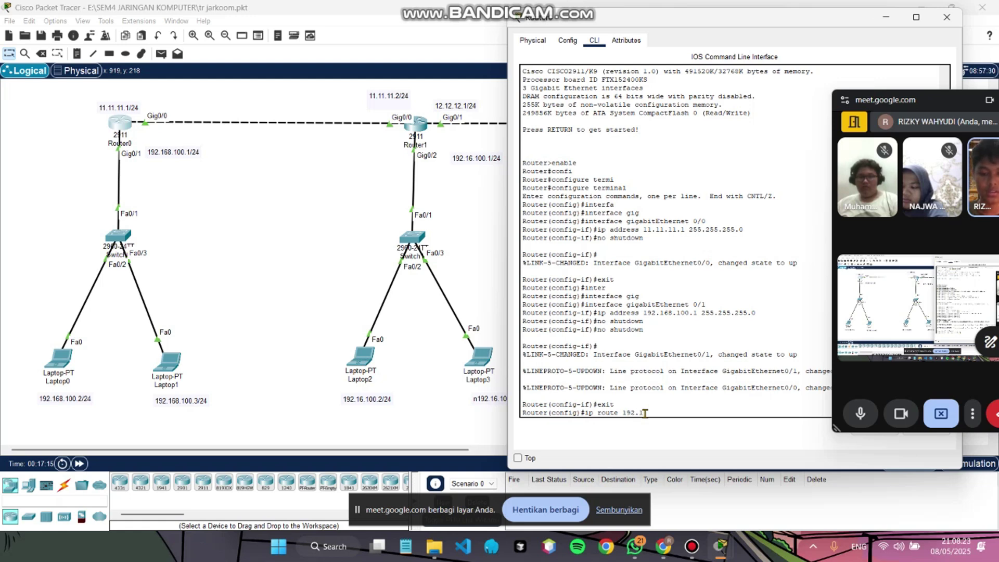
{"action": "type", "text": ".100."}
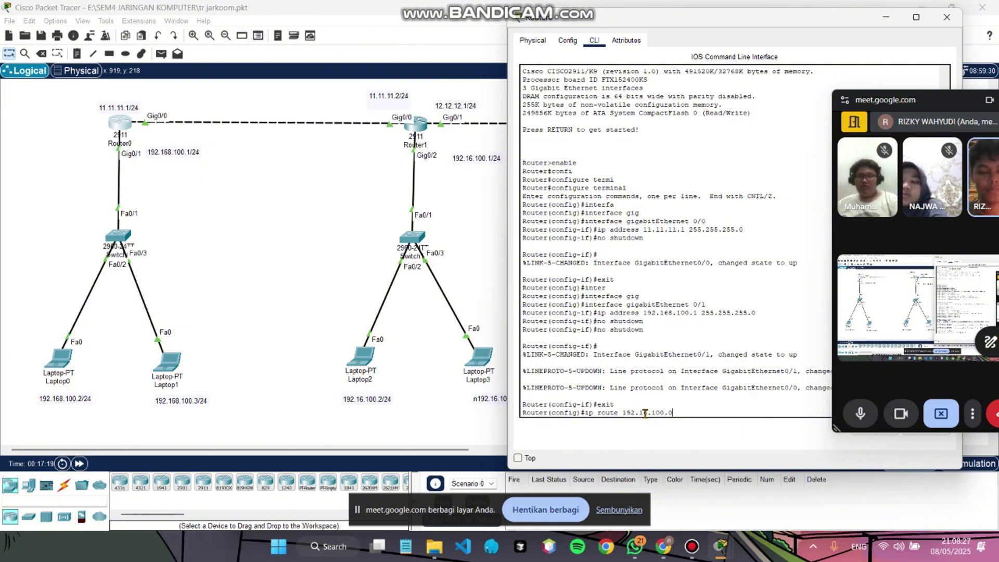
{"action": "type", "text": "0"}
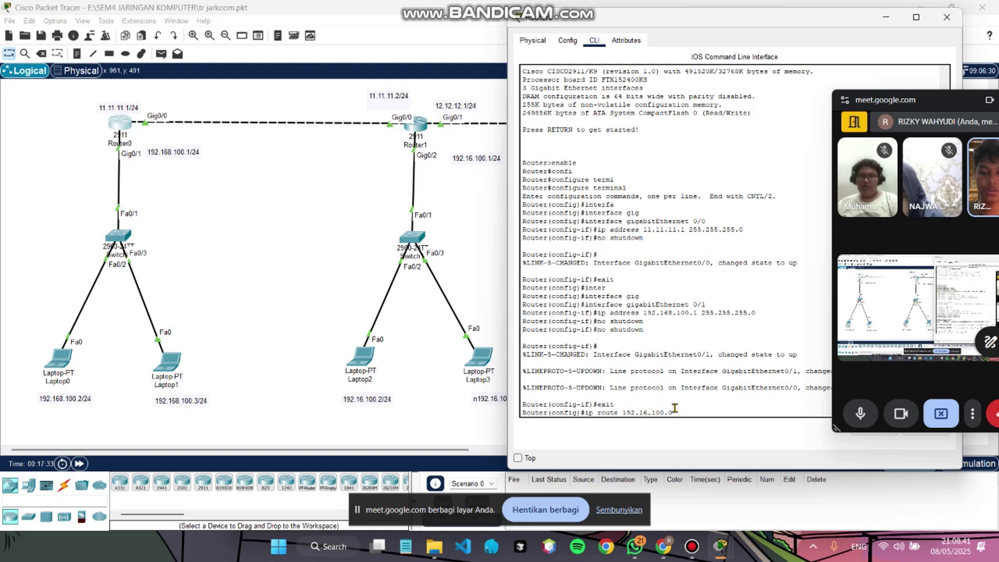
{"action": "type", "text": ".255.255.0"}
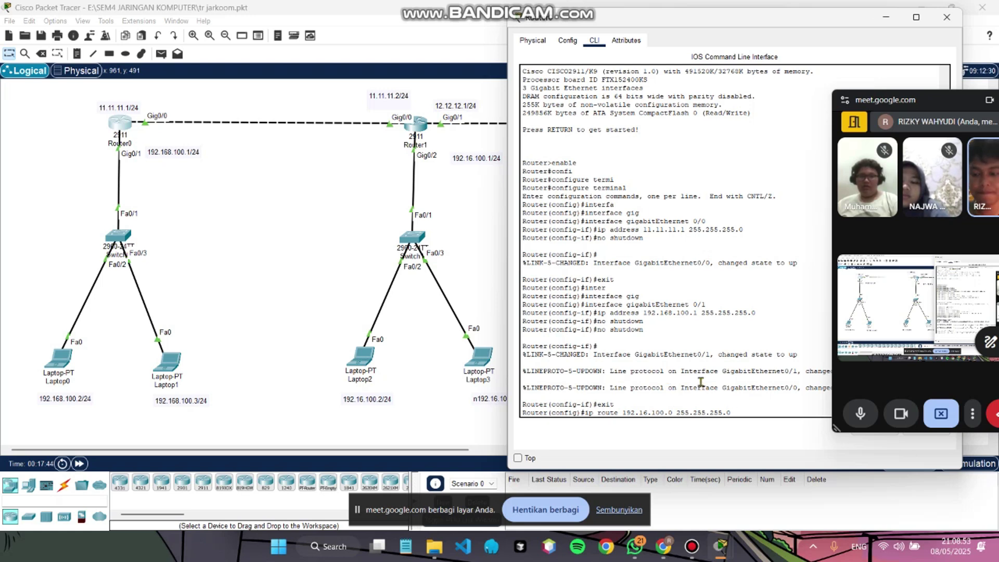
{"action": "type", "text": "11.11.11"}
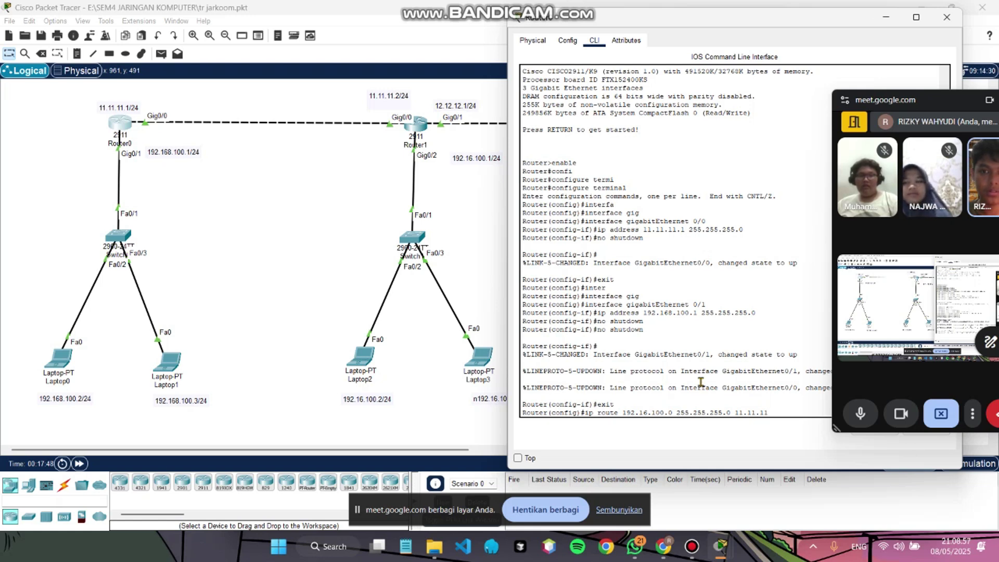
{"action": "type", "text": ".2"}
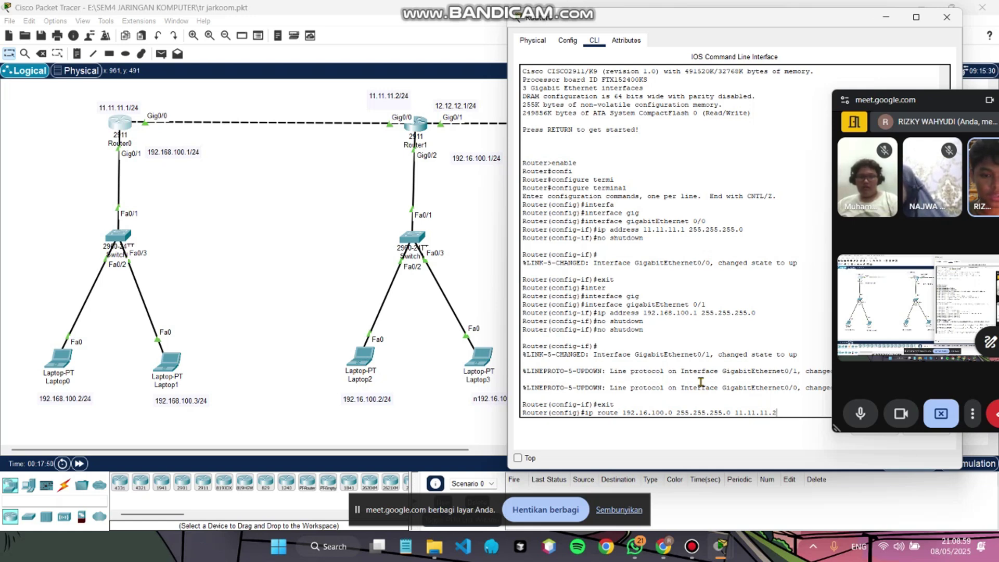
{"action": "key", "text": "Return"}
- Try to add a route on Router0 with the command ip router 192.1.100.0 255.255.255.0 11.11.11.2
{"action": "type", "text": "ip ro"}
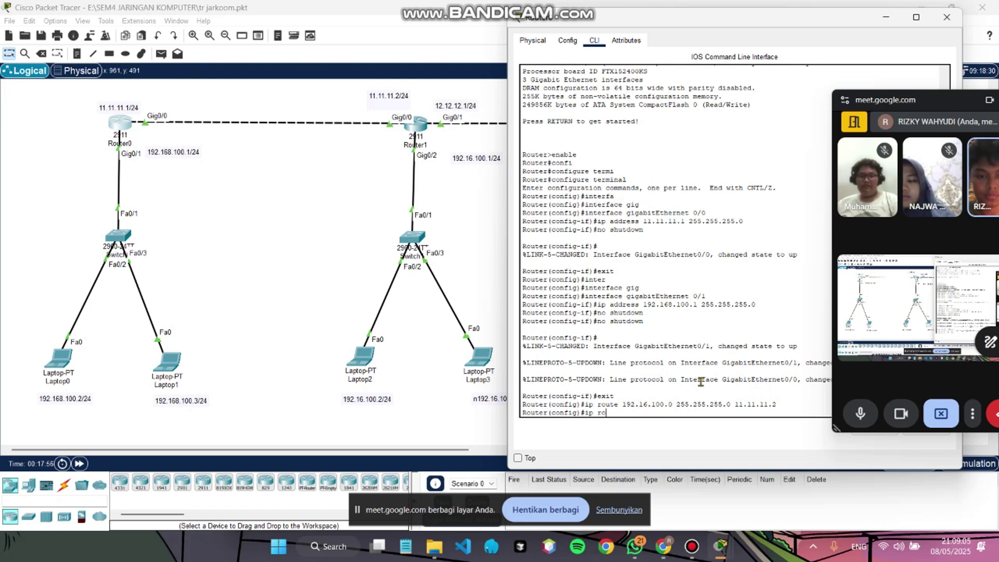
{"action": "type", "text": "uter 1"}
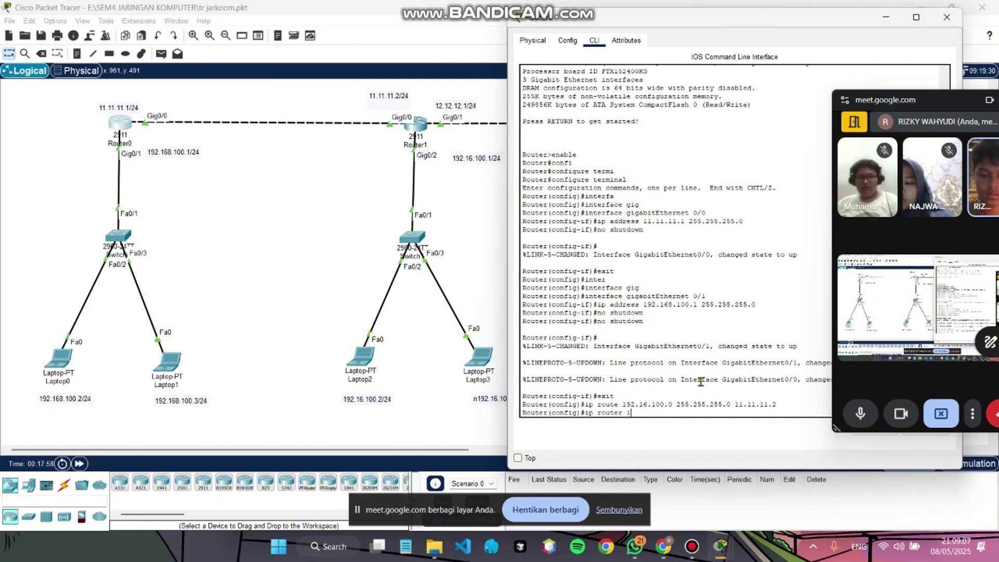
{"action": "type", "text": "92.1.1"}
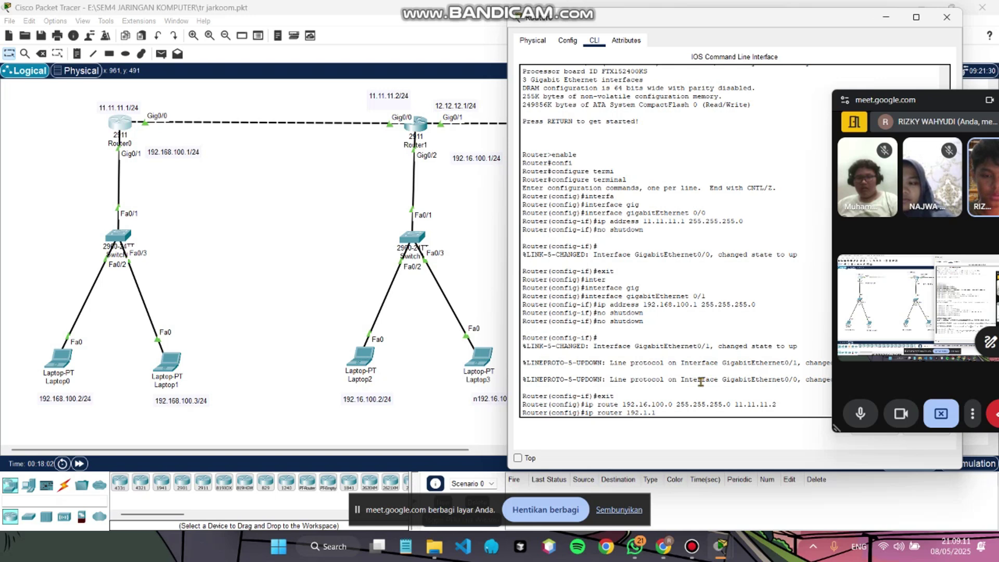
{"action": "type", "text": "00.0"}
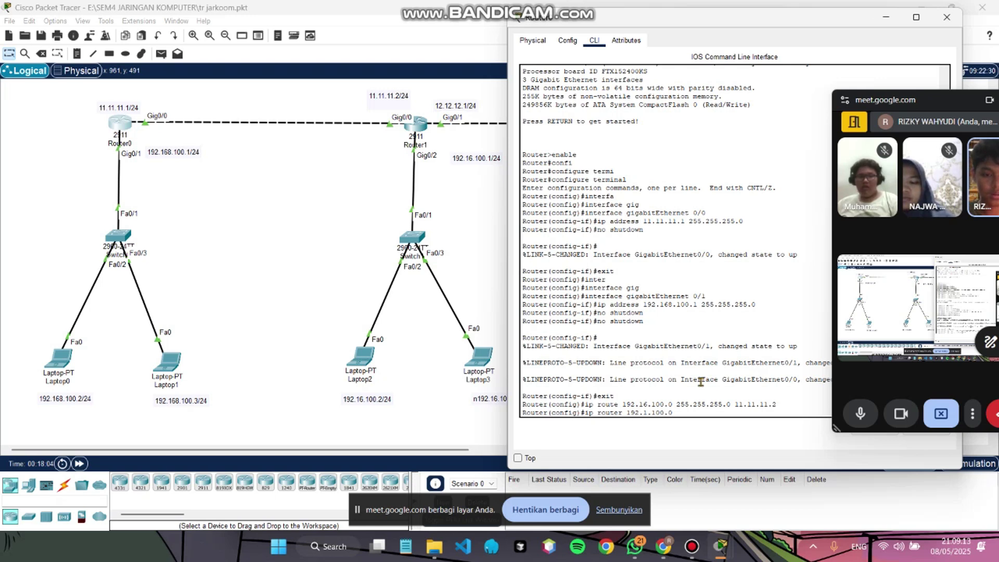
{"action": "type", "text": " 255.255.255.0"}
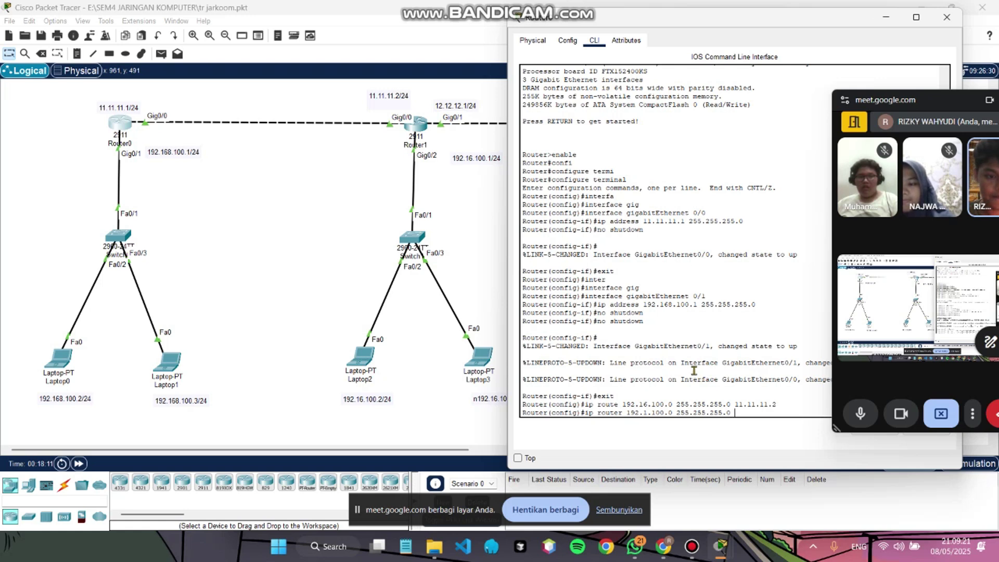
{"action": "type", "text": "11.11.11.2"}
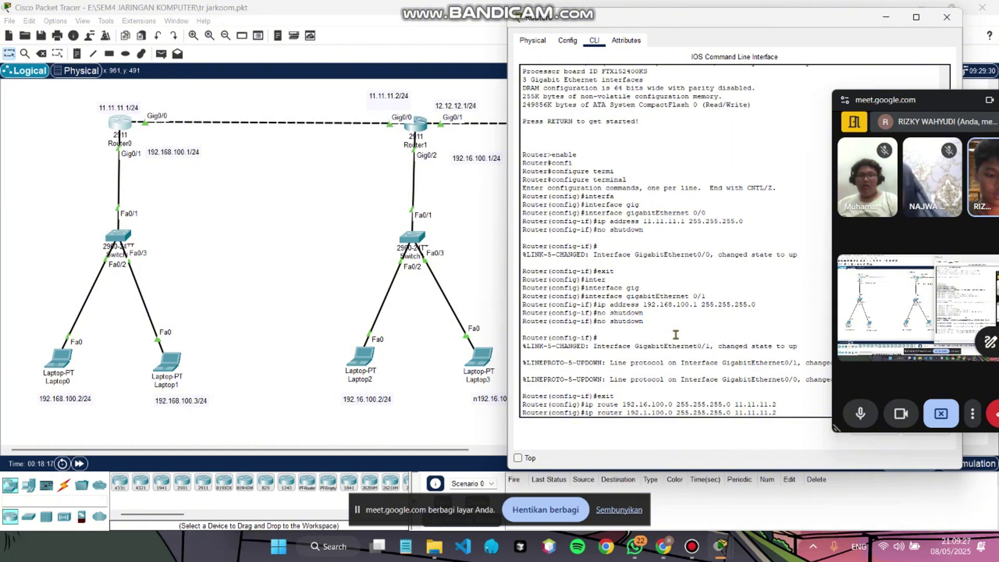
{"action": "key", "text": "Return"}
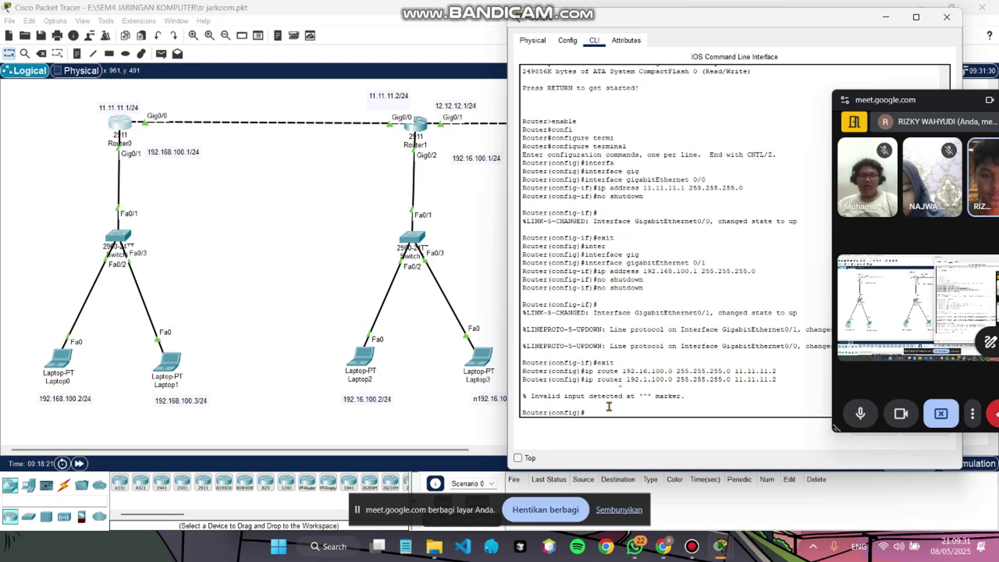
- Correct the command to ip route 192.1.100.0 255.255.255.0 11.11.11.2 and submit Router0's static route to 11.11.11.0 255.255.255.0 via 11.11.11.2
{"action": "key", "text": "Up"}
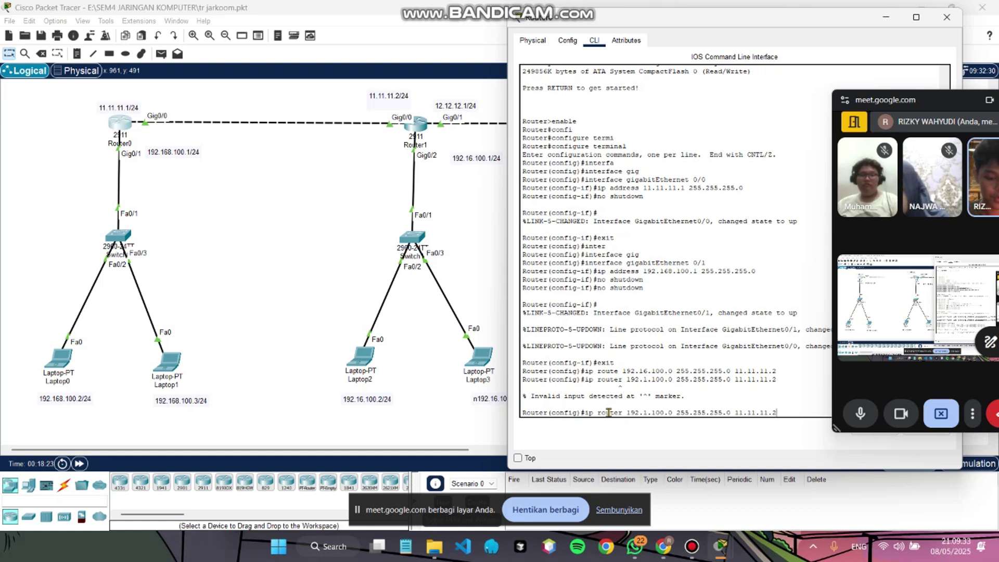
{"action": "key", "text": "Left"}
{"action": "key", "text": "Left"}
{"action": "key", "text": "BackSpace"}
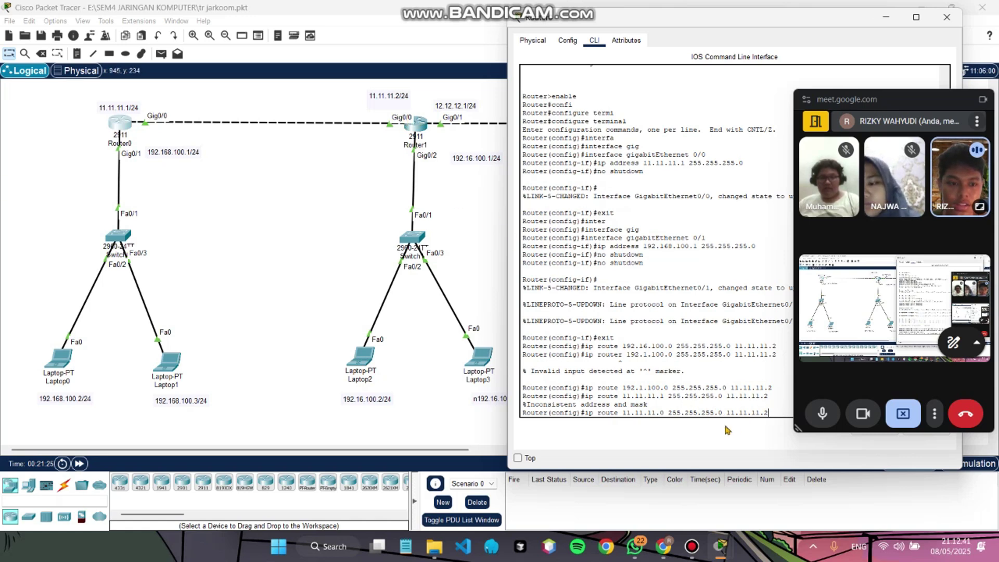
{"action": "key", "text": "Return"}
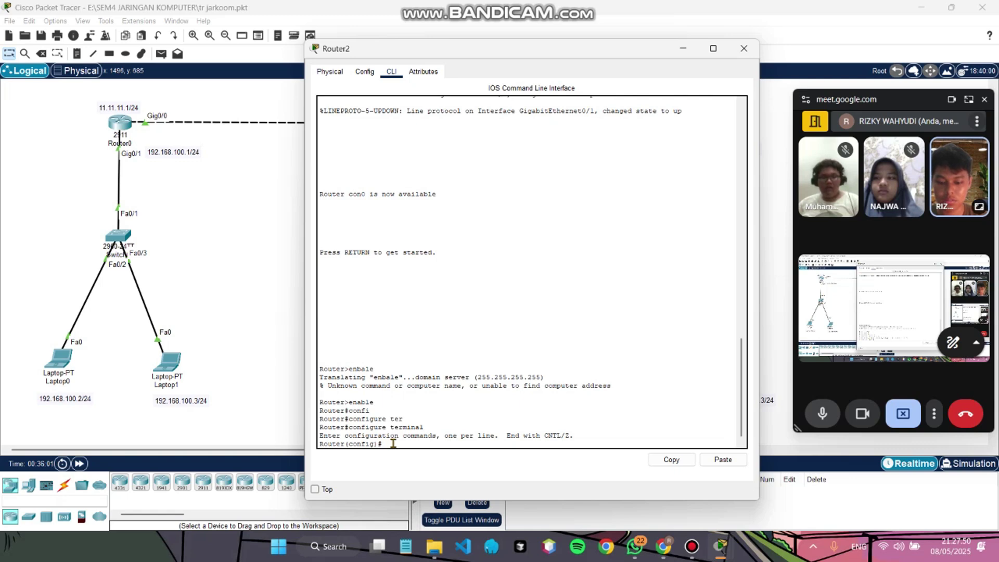
- Add a static route on Router2 to network 192.16.100.0 with mask 255.255.255.0 via next hop 11.11.11.1
{"action": "type", "text": "ute"}
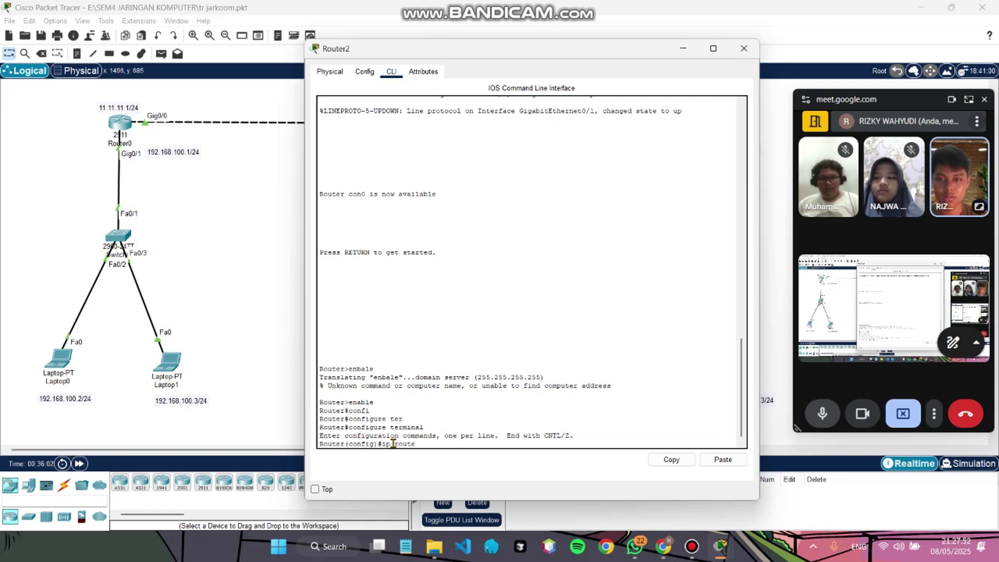
{"action": "left_click_drag", "start_coordinate": [526, 47], "coordinate": [429, 30]}
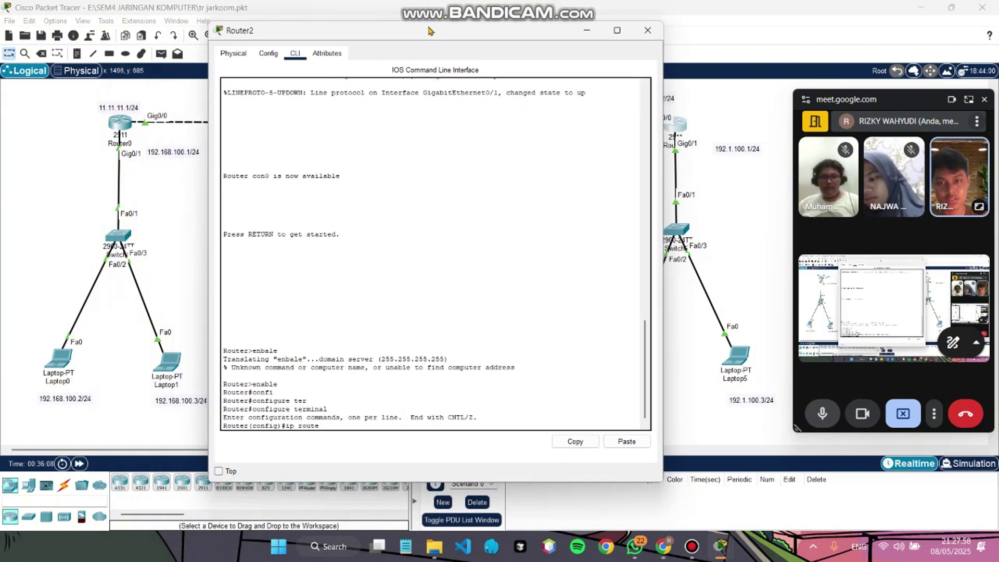
{"action": "left_click_drag", "start_coordinate": [437, 31], "coordinate": [466, 22]}
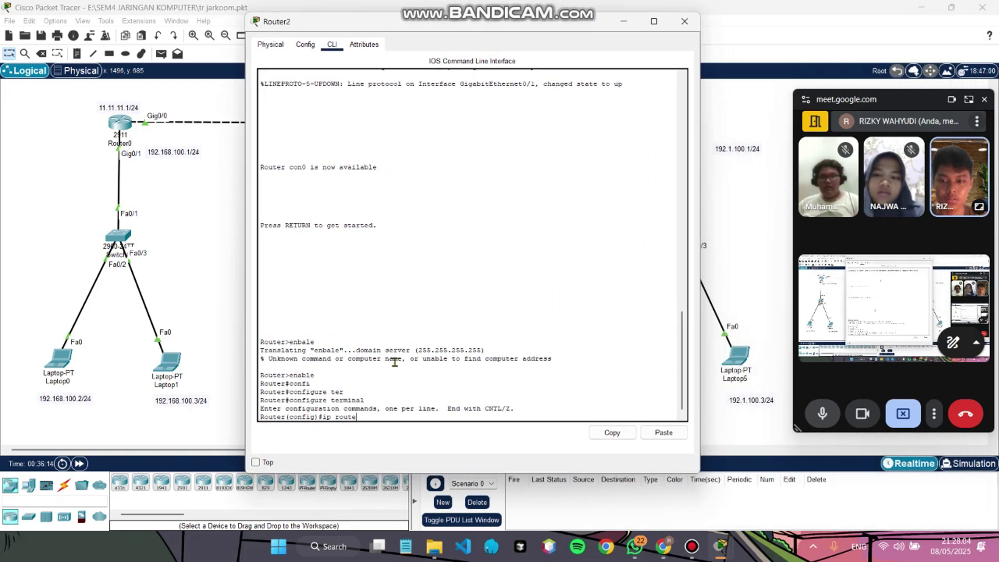
{"action": "type", "text": "192.16.100.0"}
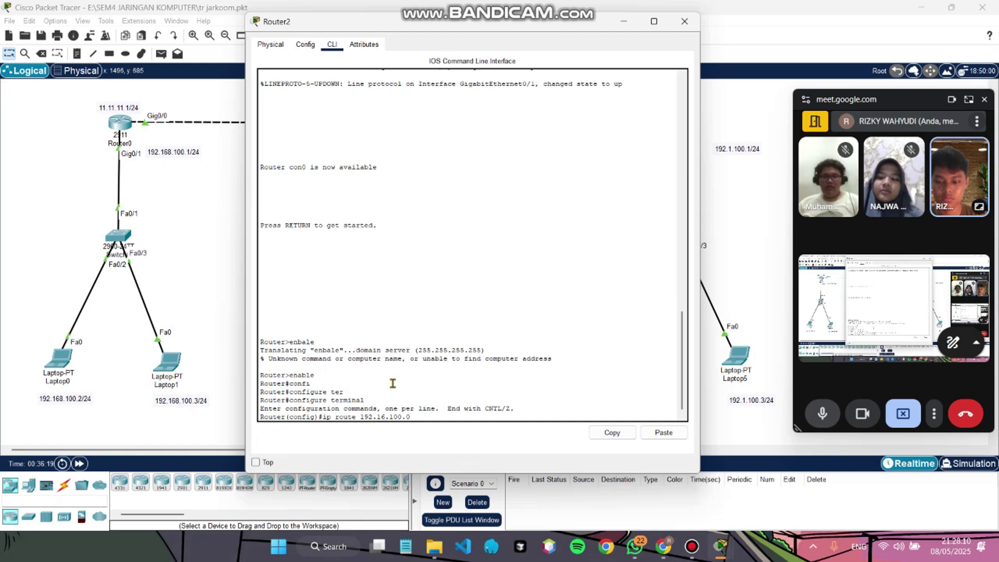
{"action": "type", "text": "255.255.255.0"}
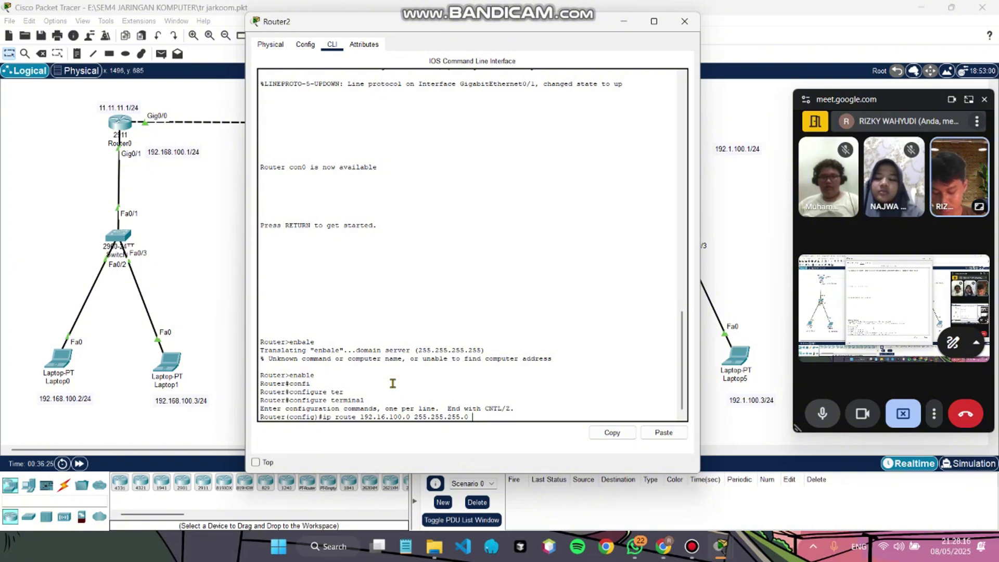
{"action": "mouse_move", "coordinate": [423, 24]}
{"action": "left_mouse_down"}
{"action": "mouse_move", "coordinate": [509, 40]}
{"action": "mouse_move", "coordinate": [642, 41]}
{"action": "mouse_move", "coordinate": [412, 31]}
{"action": "left_mouse_up"}
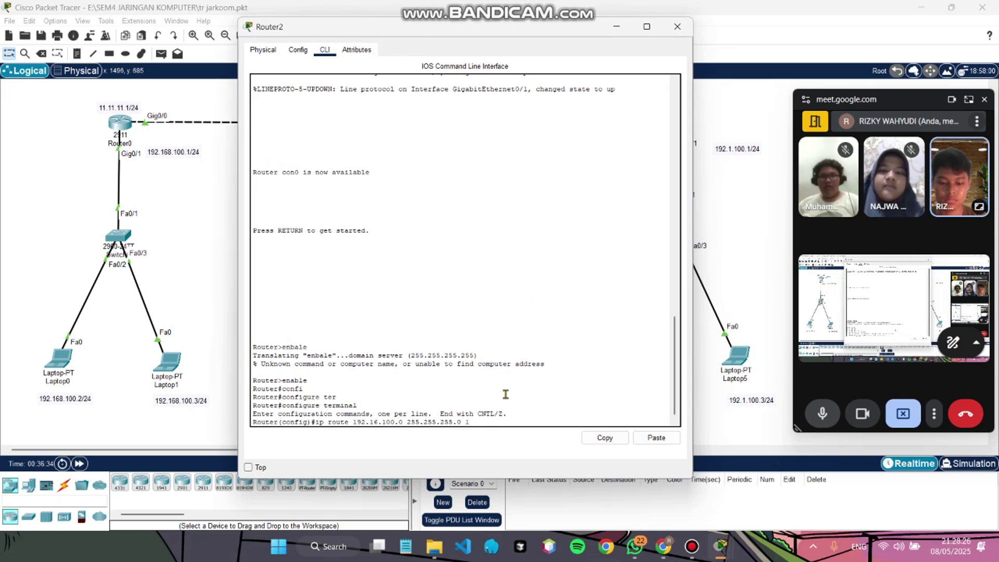
{"action": "type", "text": "11.11.11"}
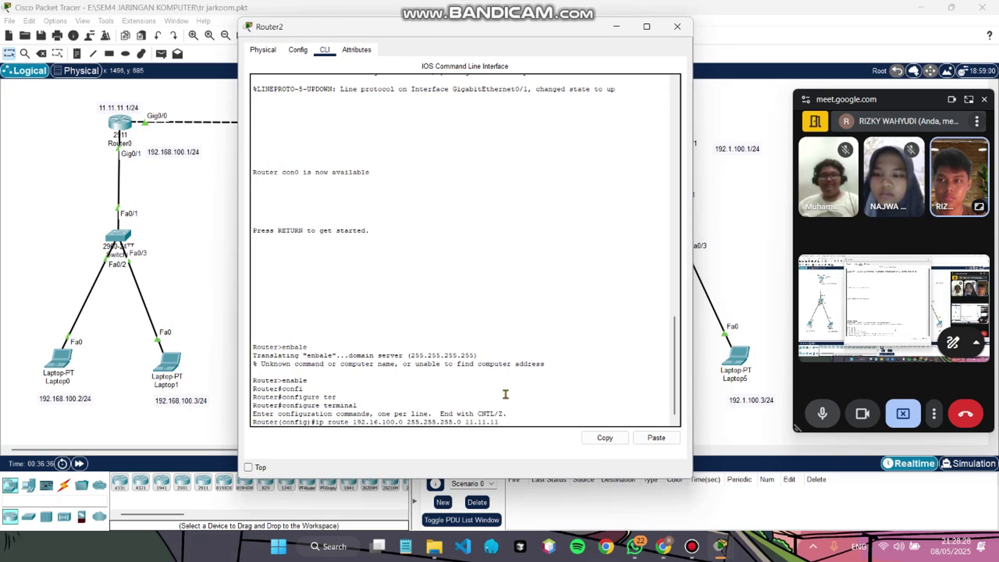
{"action": "type", "text": ".1"}
{"action": "key", "text": "Return"}
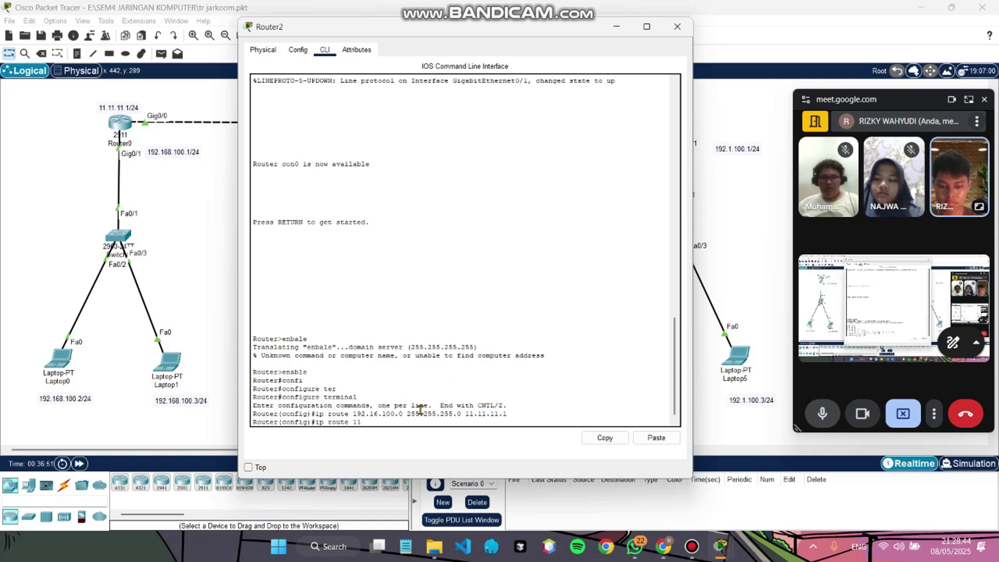
- Write a second static route command on Router2 for network 11.11.11.0 with mask 255.255.255.0
{"action": "type", "text": "1.0 25"}
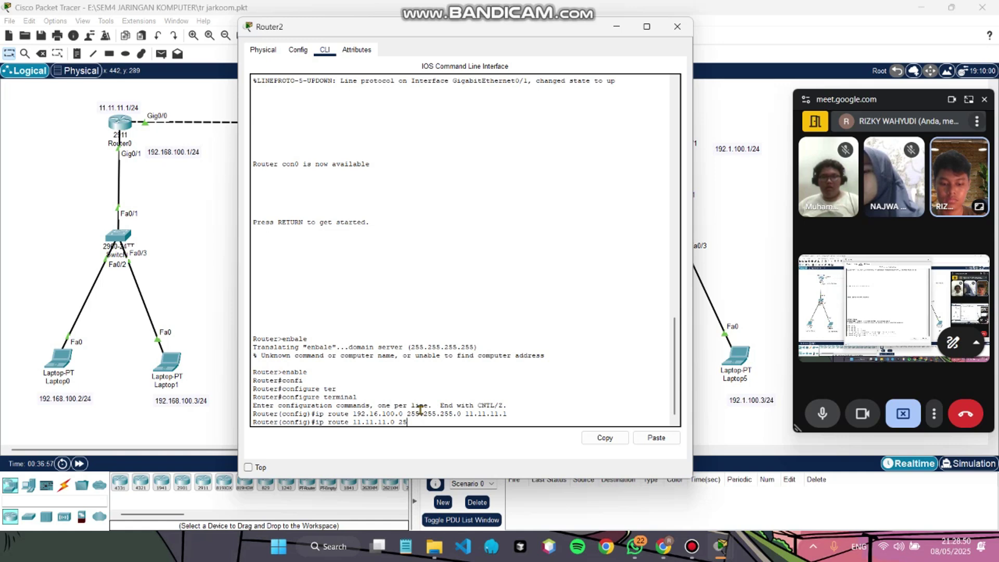
{"action": "type", "text": ".2"}
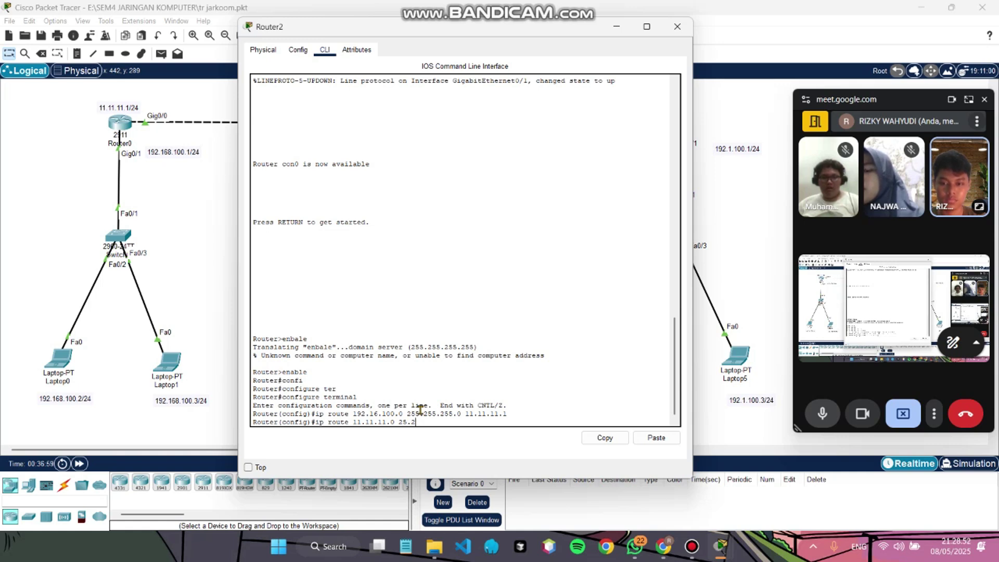
{"action": "key", "text": "BackSpace"}
{"action": "key", "text": "BackSpace"}
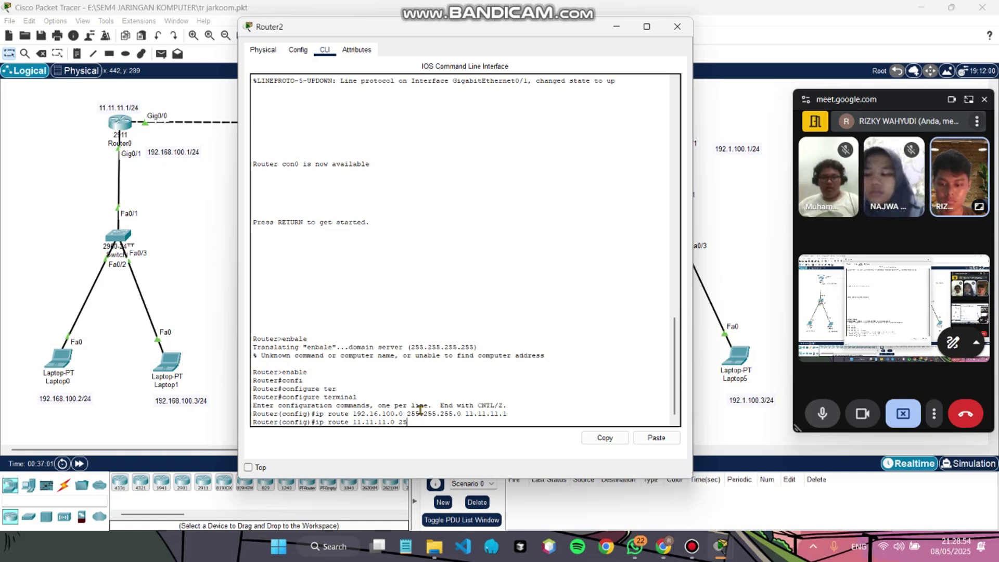
{"action": "type", "text": "."}
{"action": "key", "text": "BackSpace"}
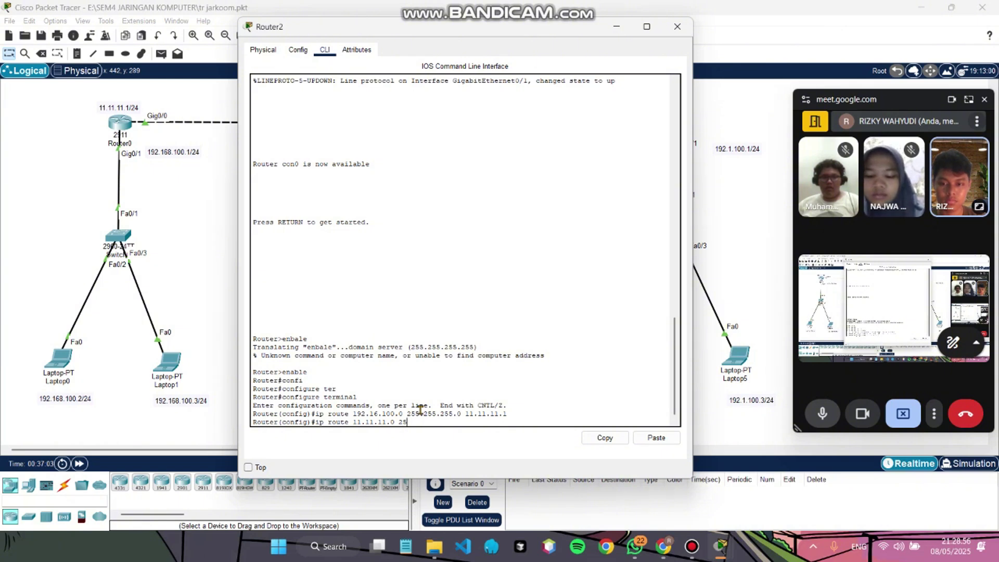
{"action": "type", "text": "5"}
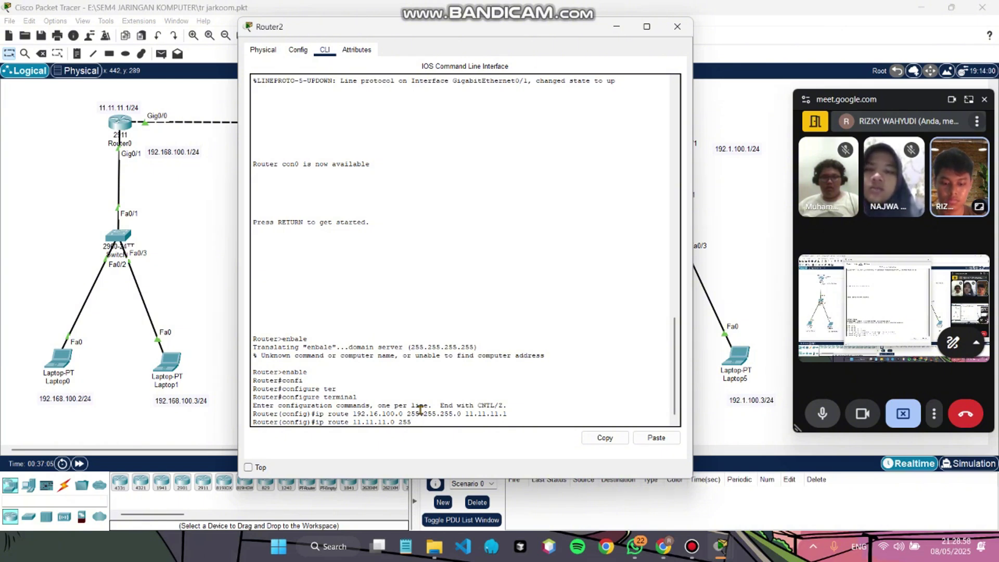
{"action": "type", "text": ".255.255.0"}
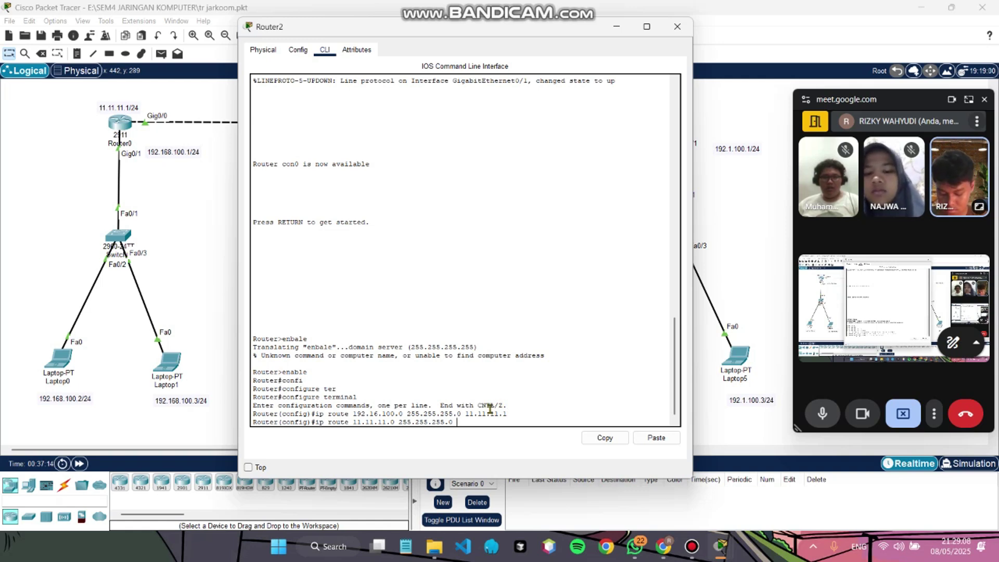
{"action": "left_click_drag", "start_coordinate": [443, 32], "coordinate": [692, 20]}
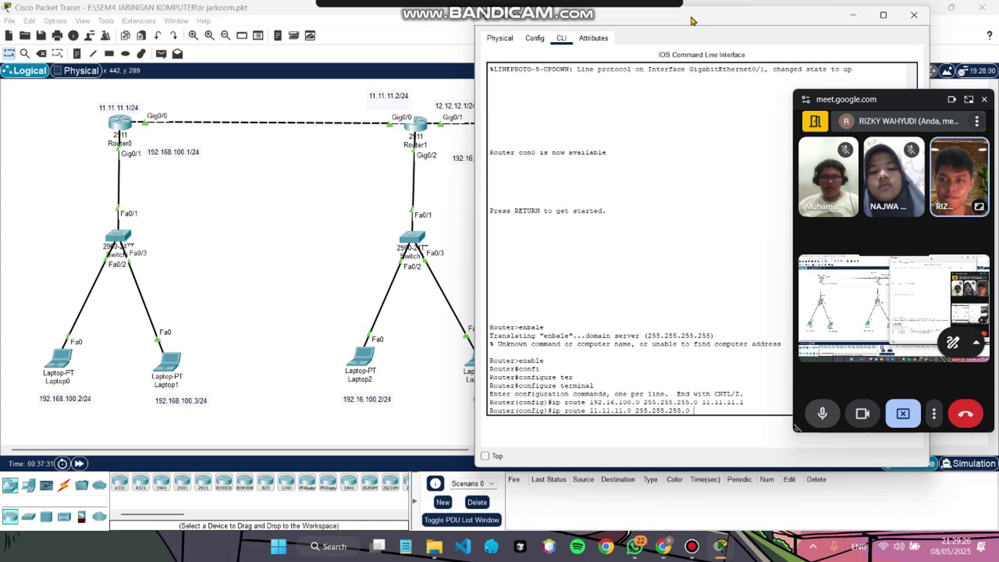
{"action": "type", "text": "12"}
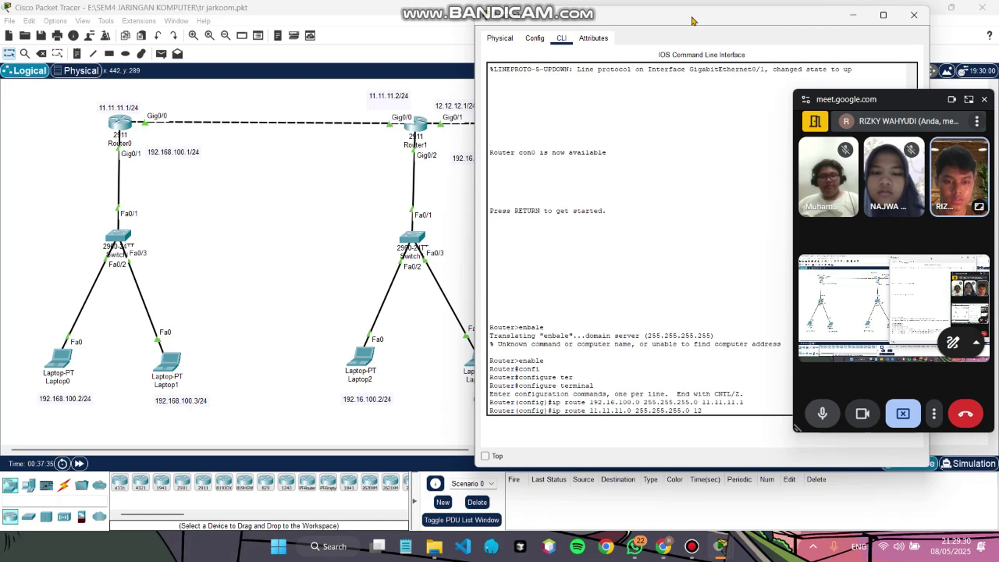
{"action": "type", "text": ".12"}
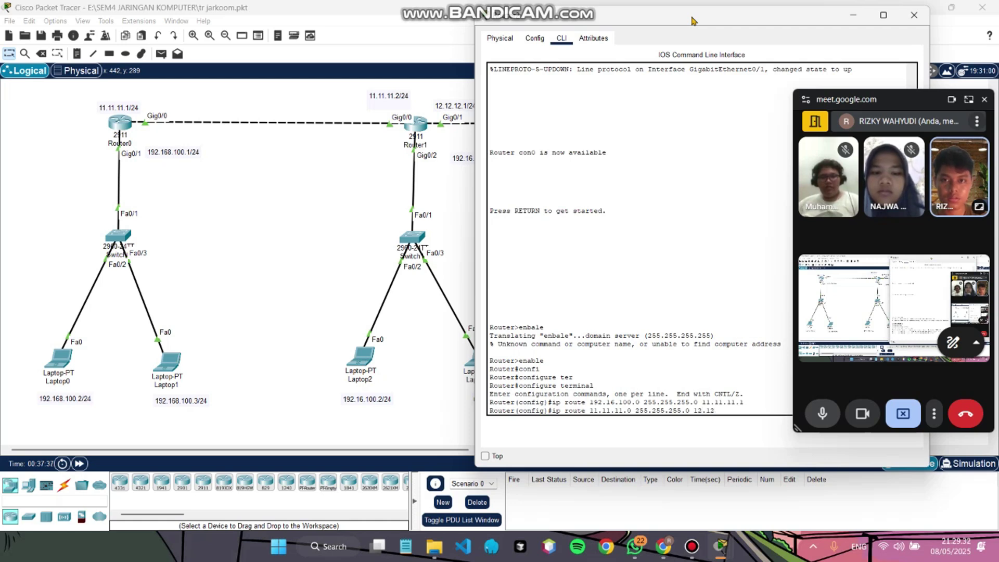
{"action": "type", "text": "."}
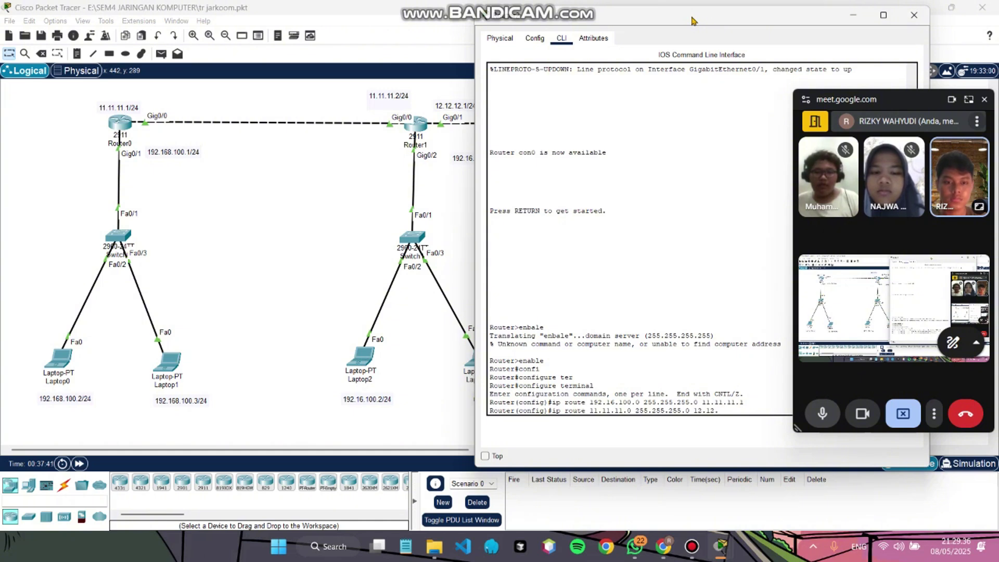
{"action": "key", "text": "BackSpace"}
{"action": "key", "text": "BackSpace"}
{"action": "key", "text": "BackSpace"}
{"action": "key", "text": "BackSpace"}
{"action": "key", "text": "BackSpace"}
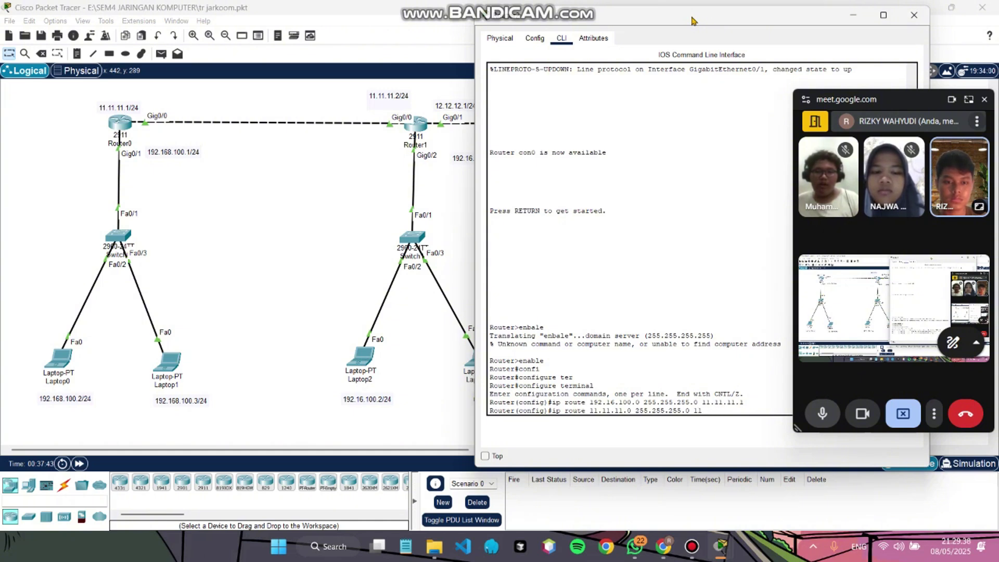
- Complete Router2's 11.11.11.0 route command with next hop 11.11.11.2 and submit it
{"action": "type", "text": "1.12"}
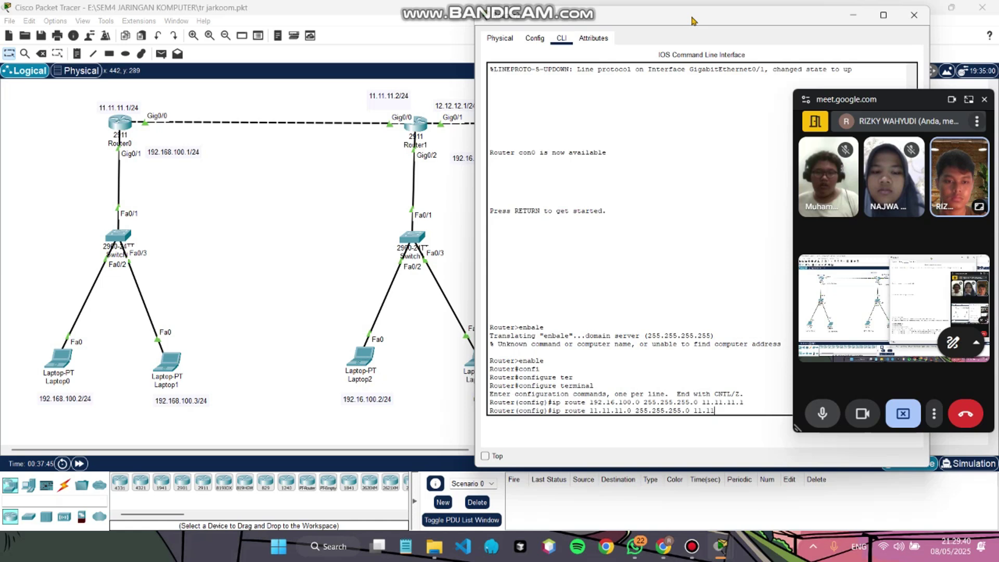
{"action": "type", "text": ".11.2"}
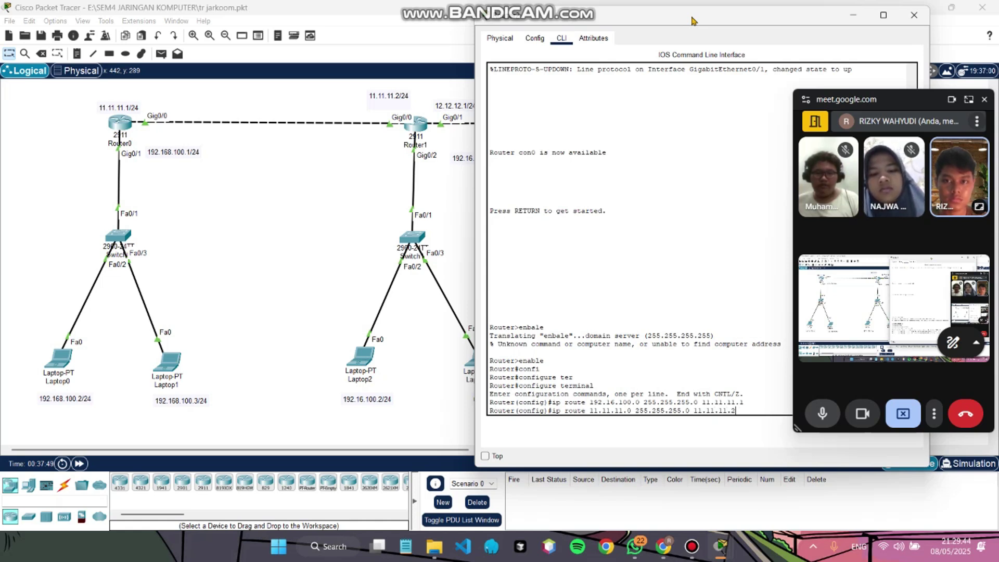
{"action": "key", "text": "Return"}
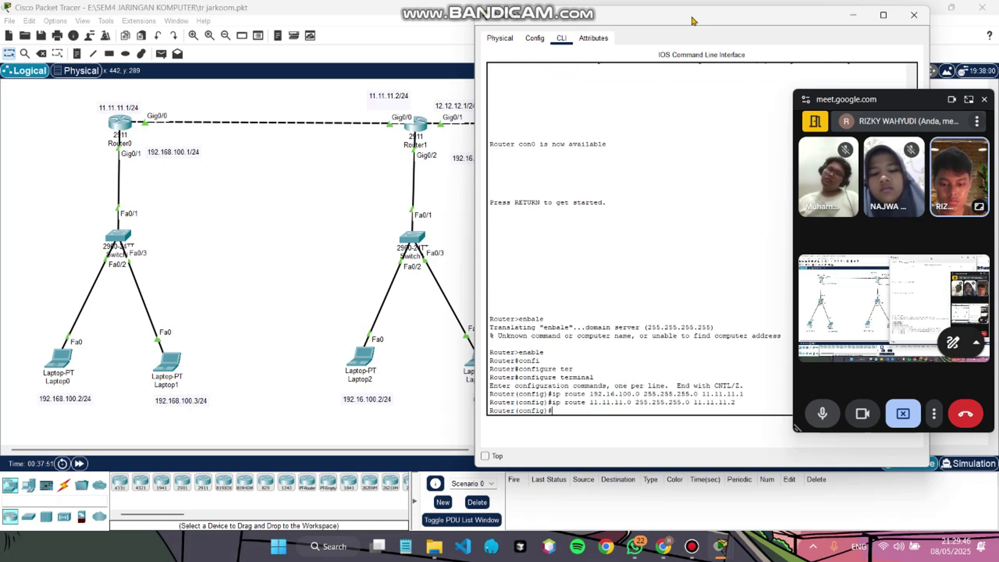
- Add a static route on Router2 to 192.168.100.0 with mask 255.255.255.0 via 11.11.11.1 and close the router's window
{"action": "type", "text": "ip route"}
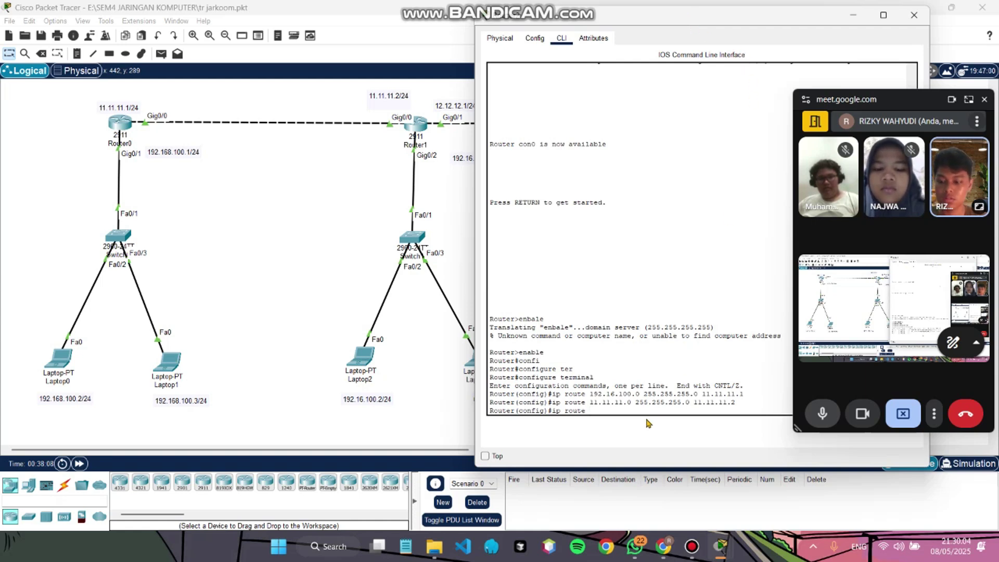
{"action": "type", "text": "192.1"}
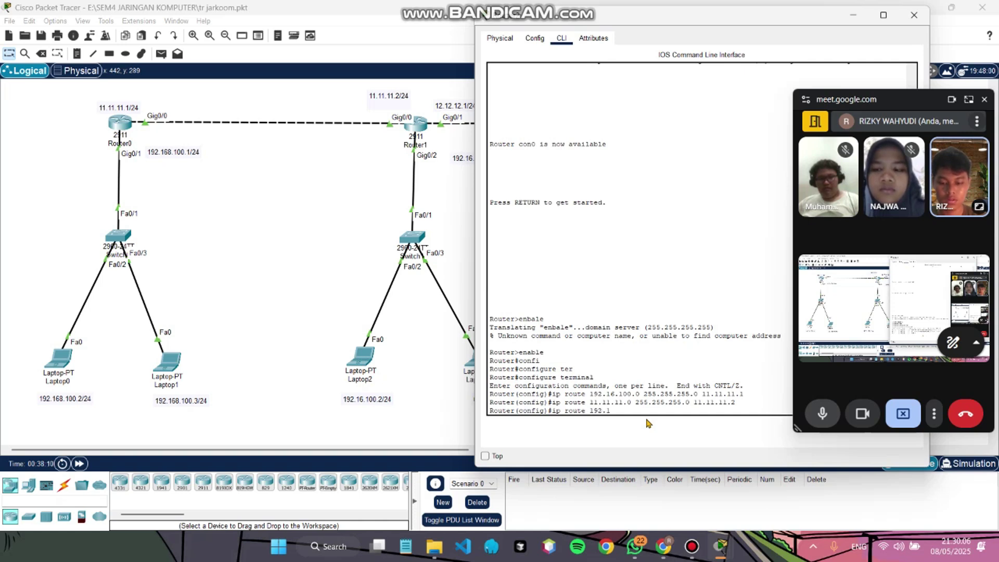
{"action": "type", "text": "68.100."}
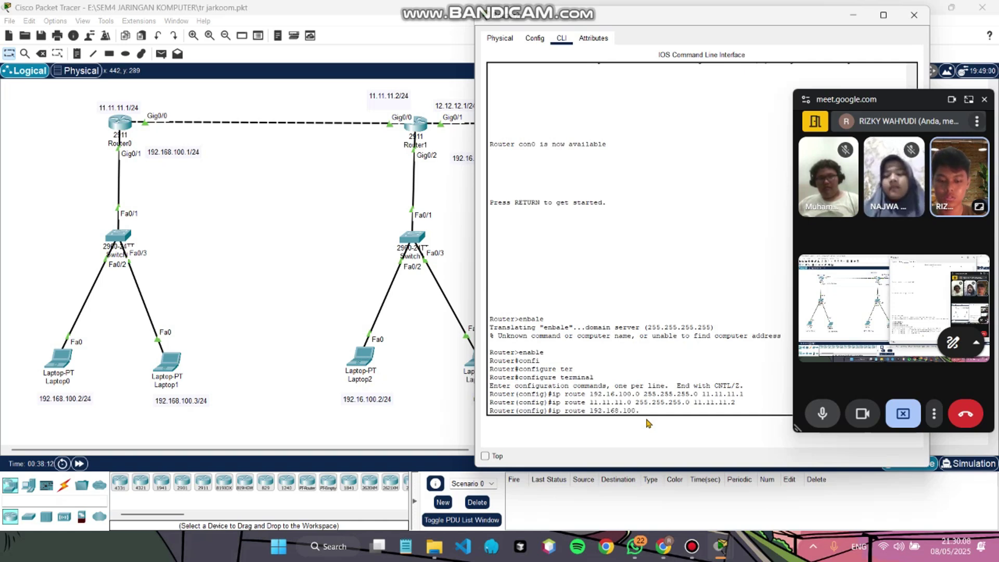
{"action": "type", "text": "0 255.255.25"}
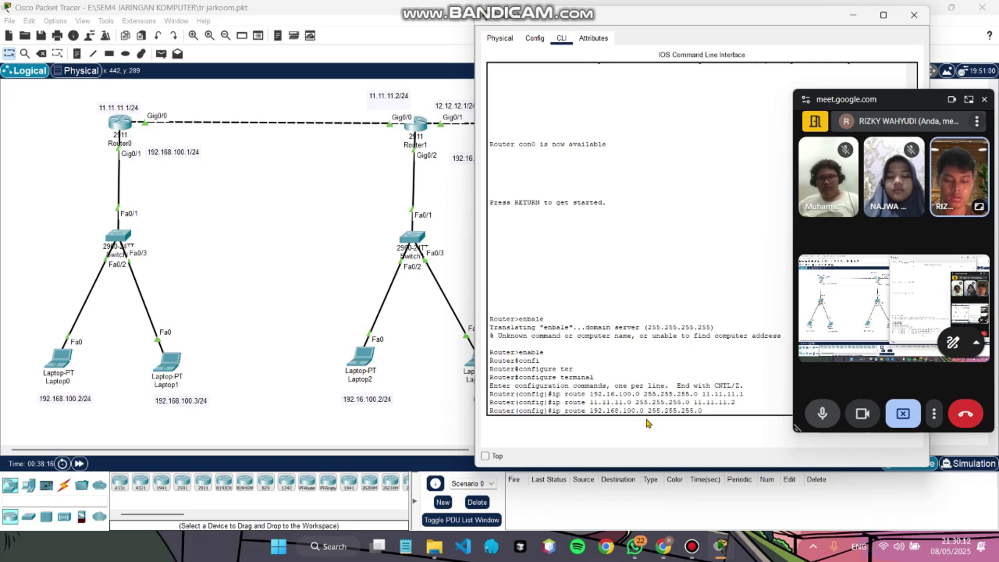
{"action": "type", "text": "5.0 "}
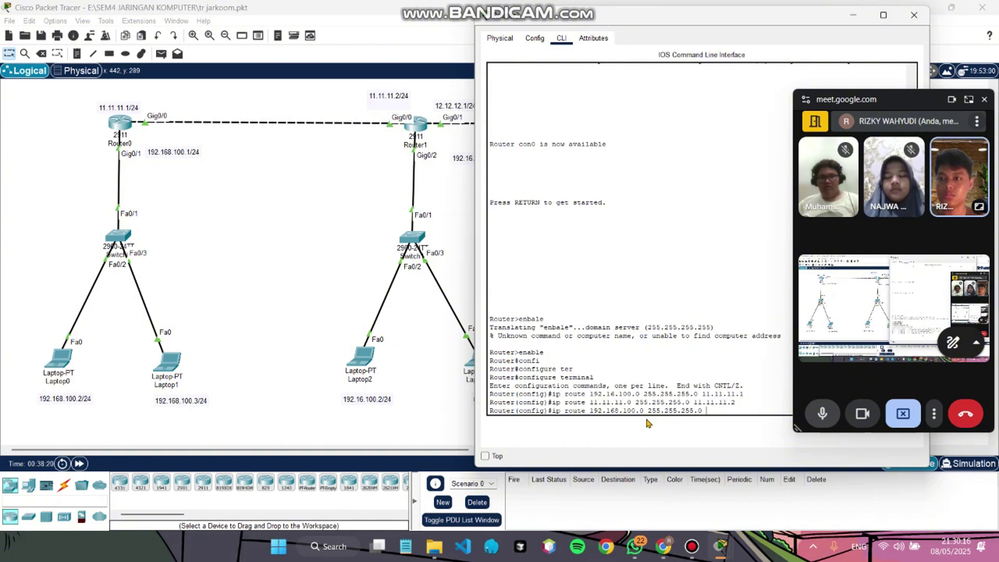
{"action": "type", "text": "11"}
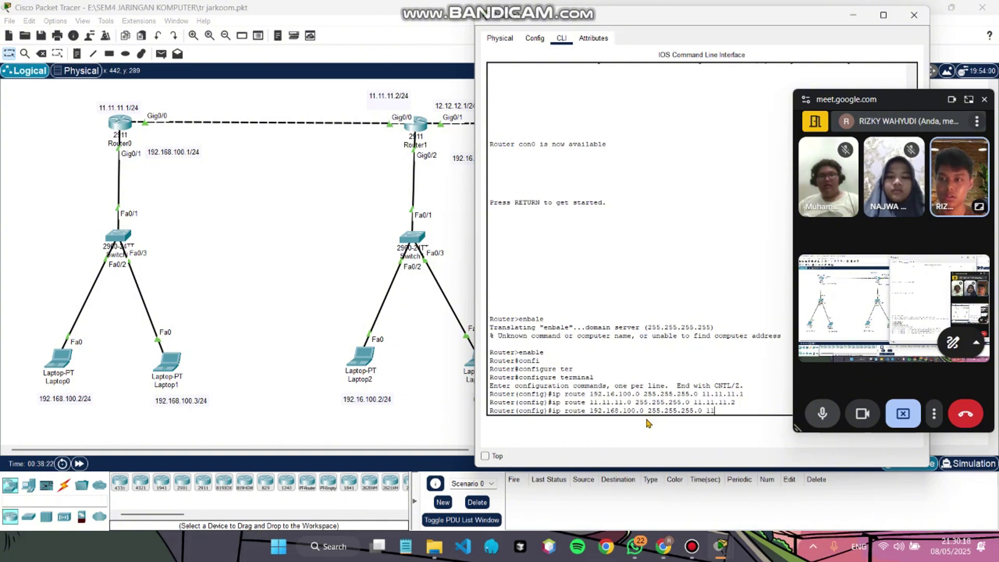
{"action": "type", "text": ".11.11."}
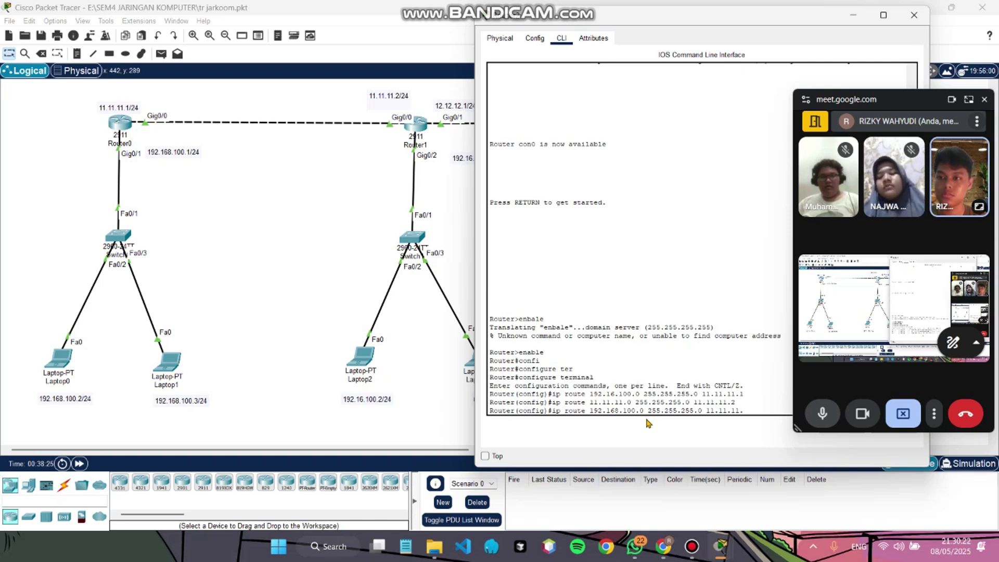
{"action": "type", "text": "1"}
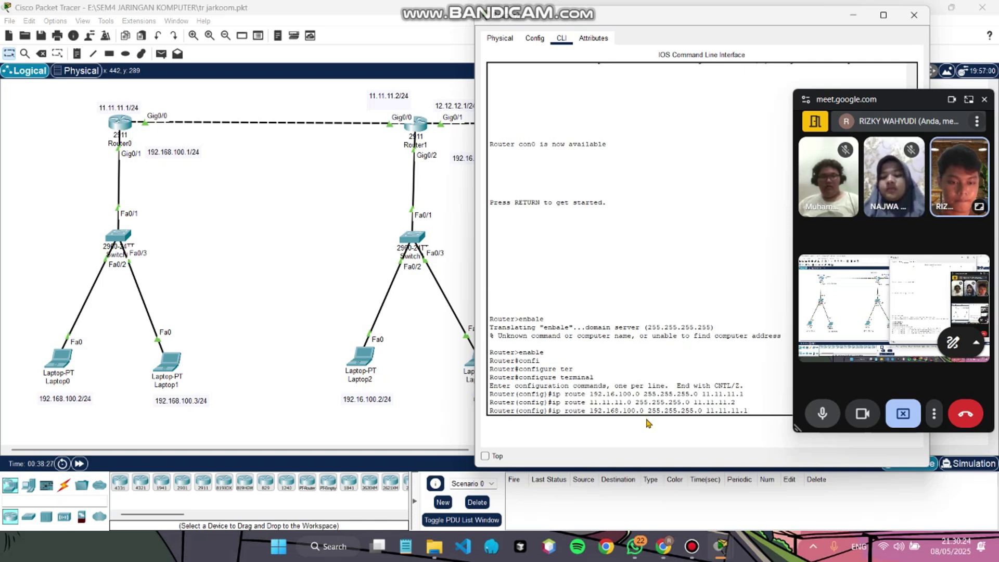
{"action": "key", "text": "Return"}
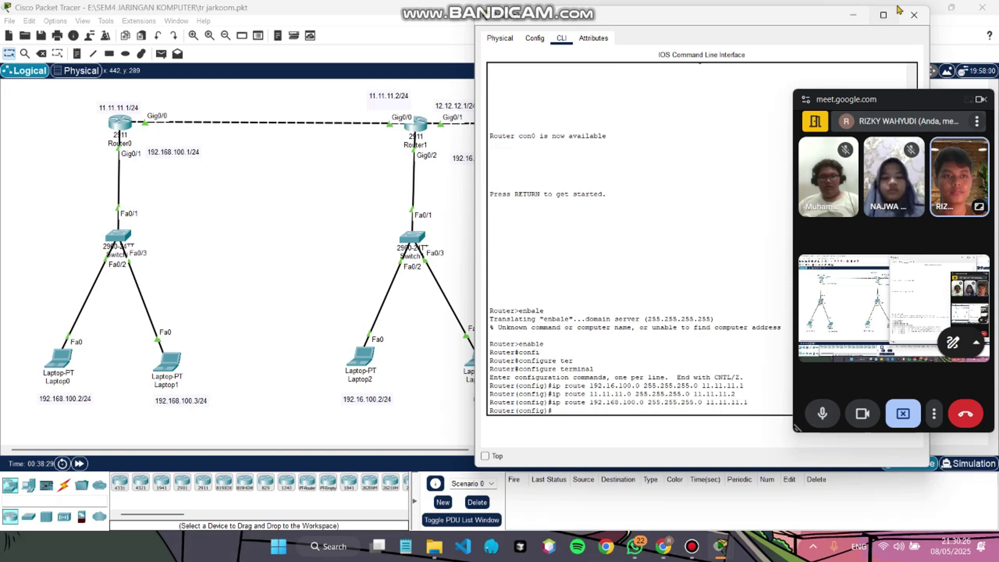
{"action": "left_click", "coordinate": [914, 15]}
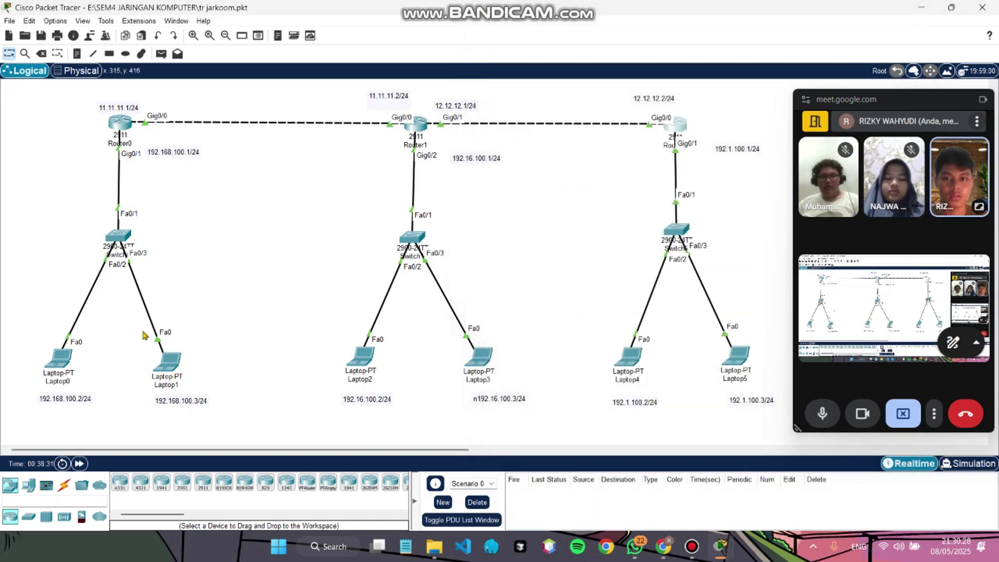
- Open the Command Prompt on Laptop0 and ping its gateway, 192.168.100.1
{"action": "left_click", "coordinate": [58, 358]}
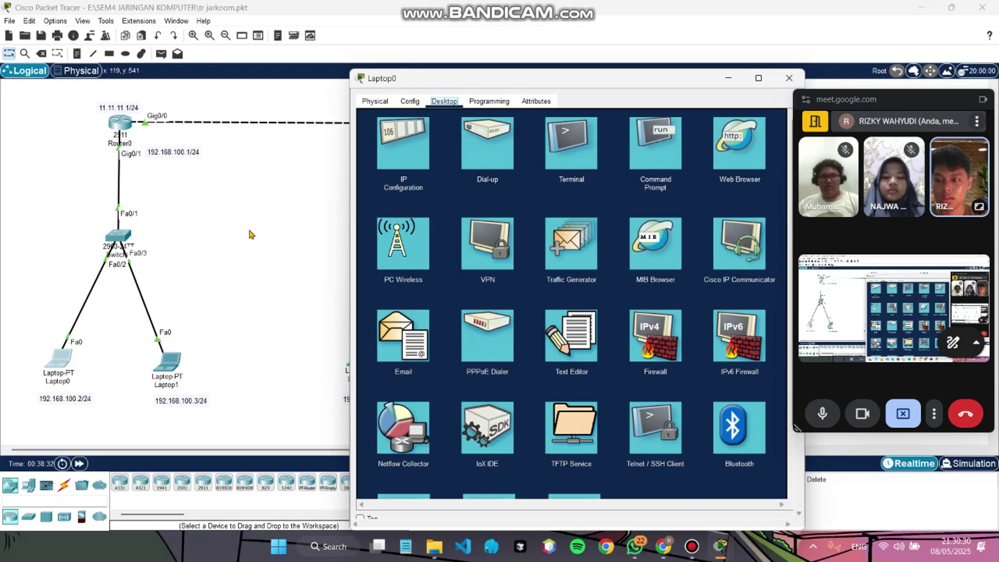
{"action": "left_click_drag", "start_coordinate": [572, 80], "coordinate": [660, 29]}
{"action": "left_click", "coordinate": [703, 107]}
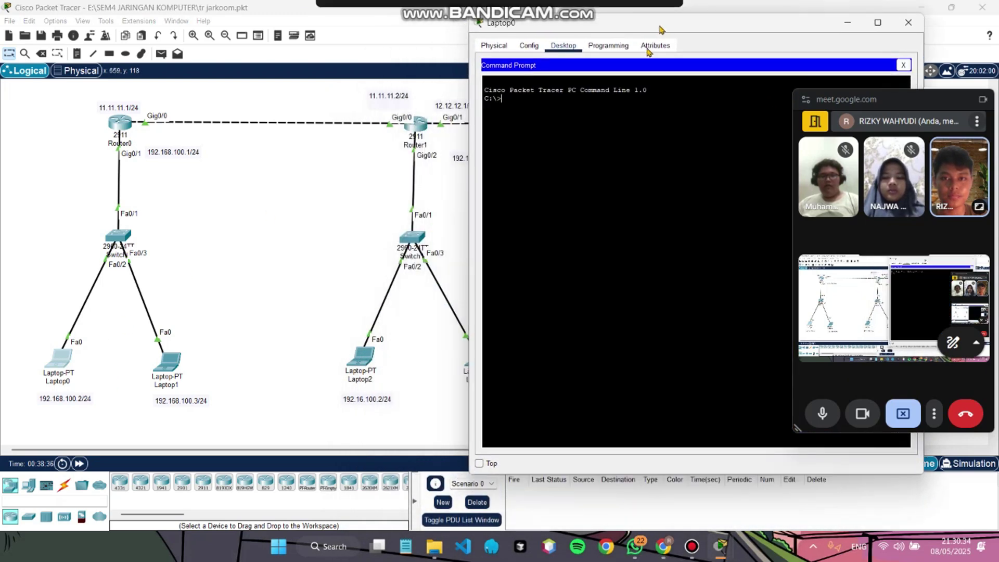
{"action": "type", "text": "ping"}
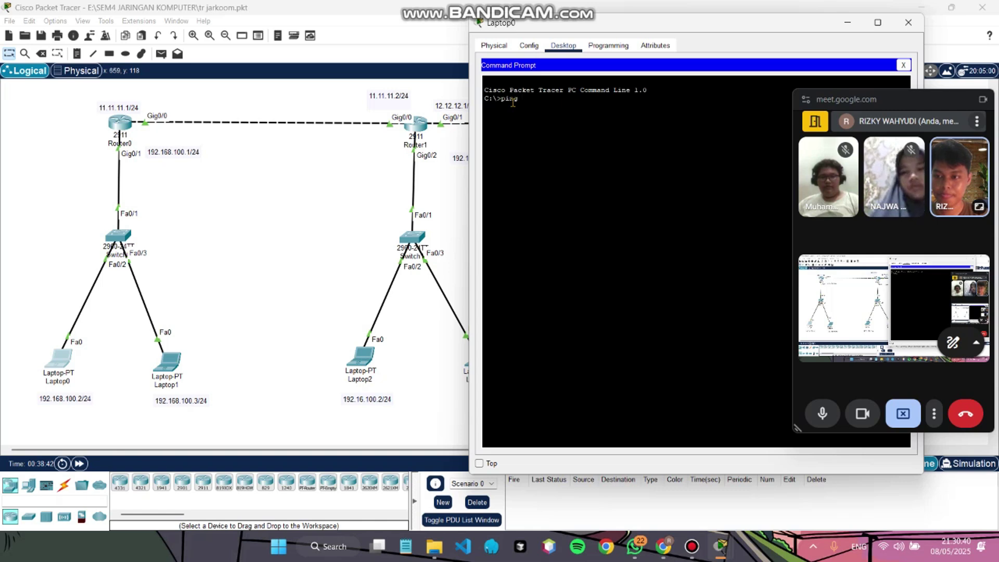
{"action": "type", "text": " 192"}
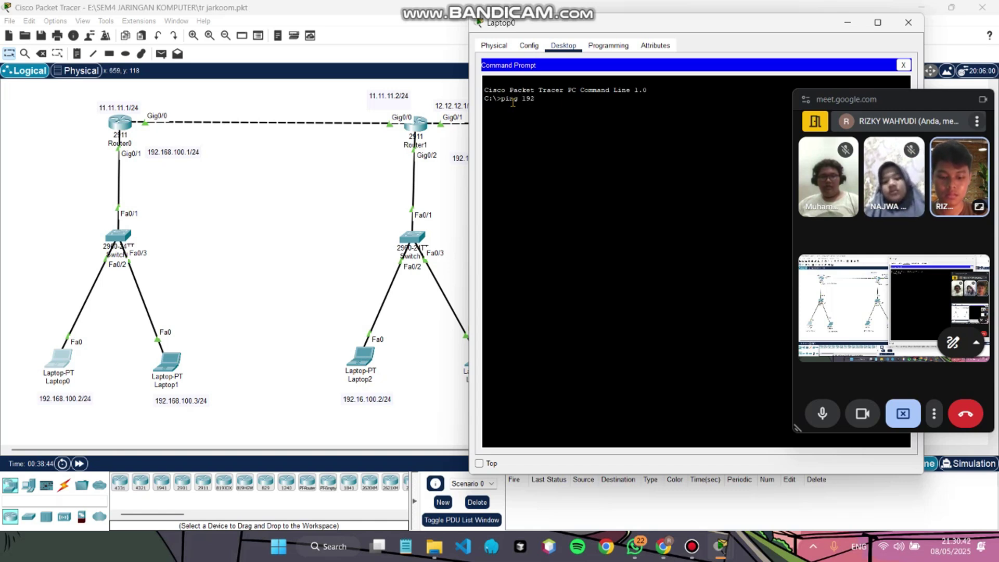
{"action": "type", "text": ".16"}
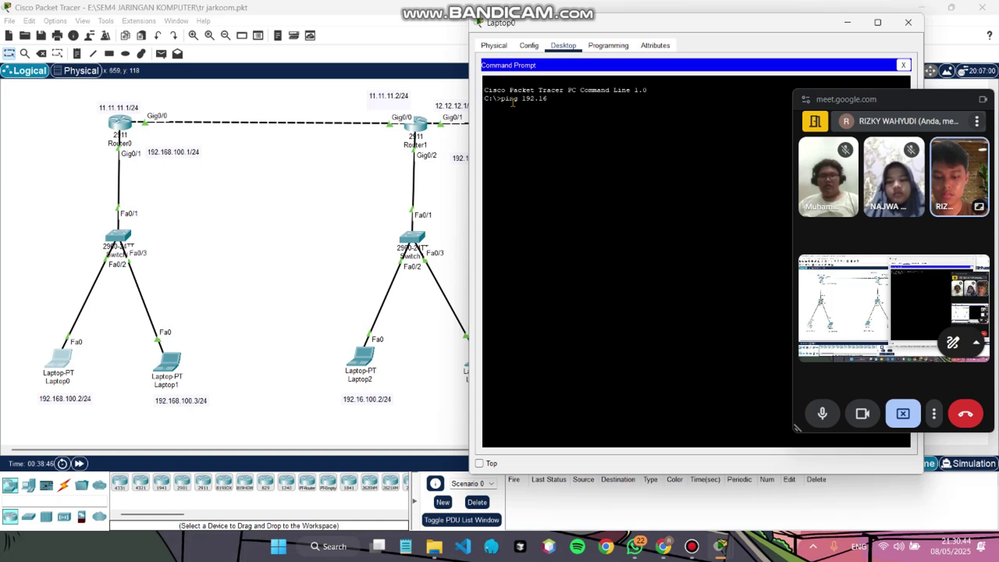
{"action": "type", "text": "8.100."}
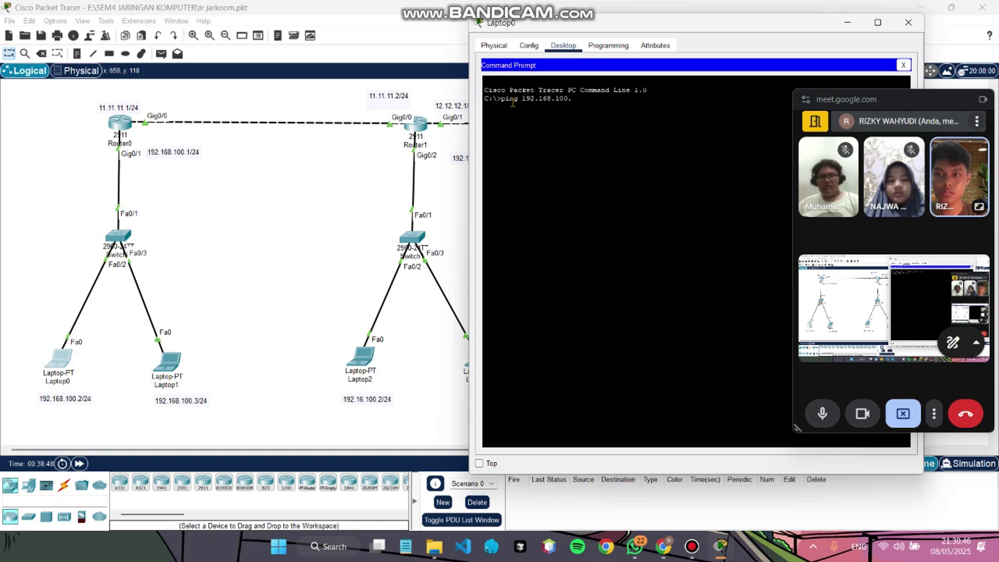
{"action": "type", "text": "1"}
{"action": "key", "text": "Return"}
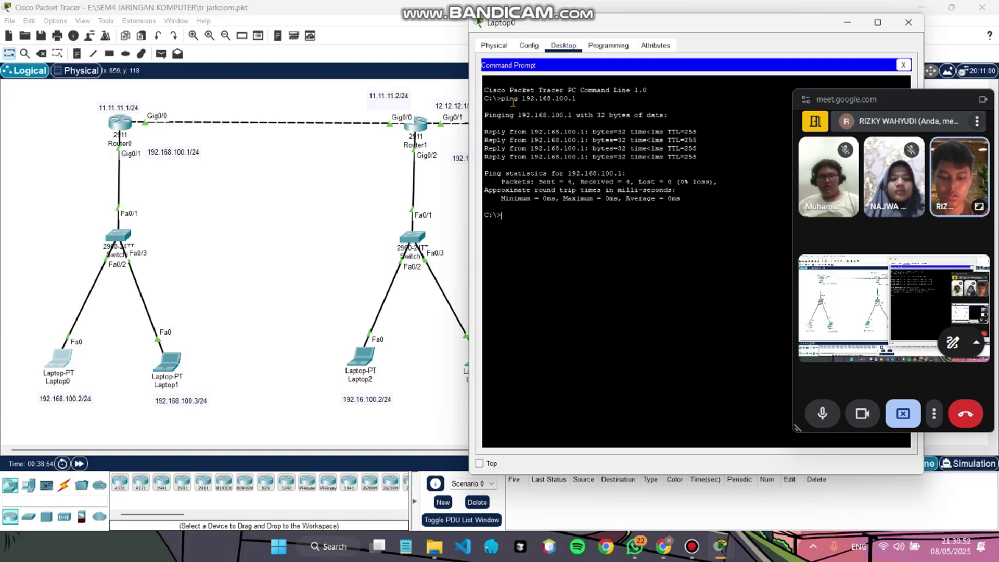
- Ping Router1's address 11.11.11.2 from Laptop0, running the test twice
{"action": "type", "text": "ping "}
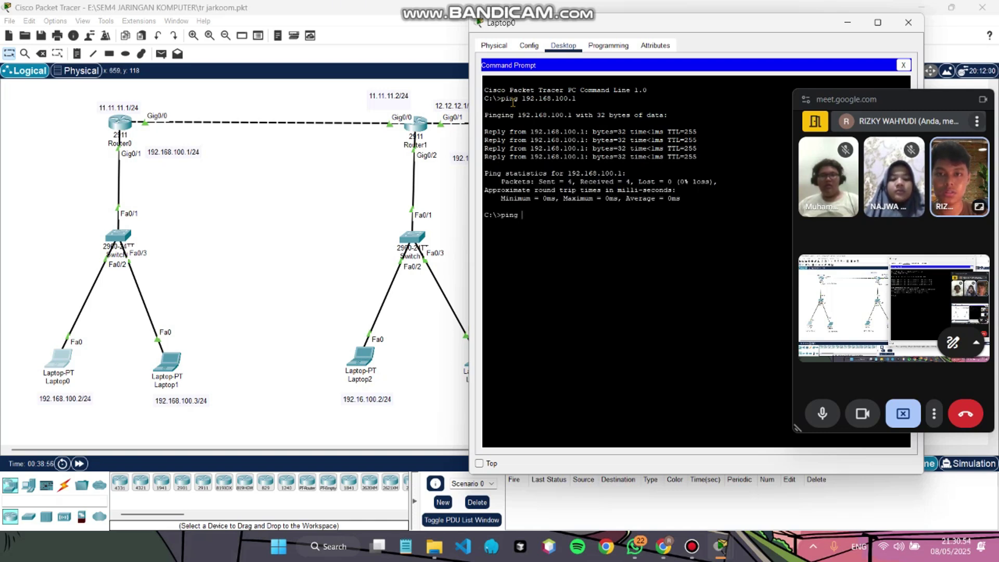
{"action": "type", "text": "1"}
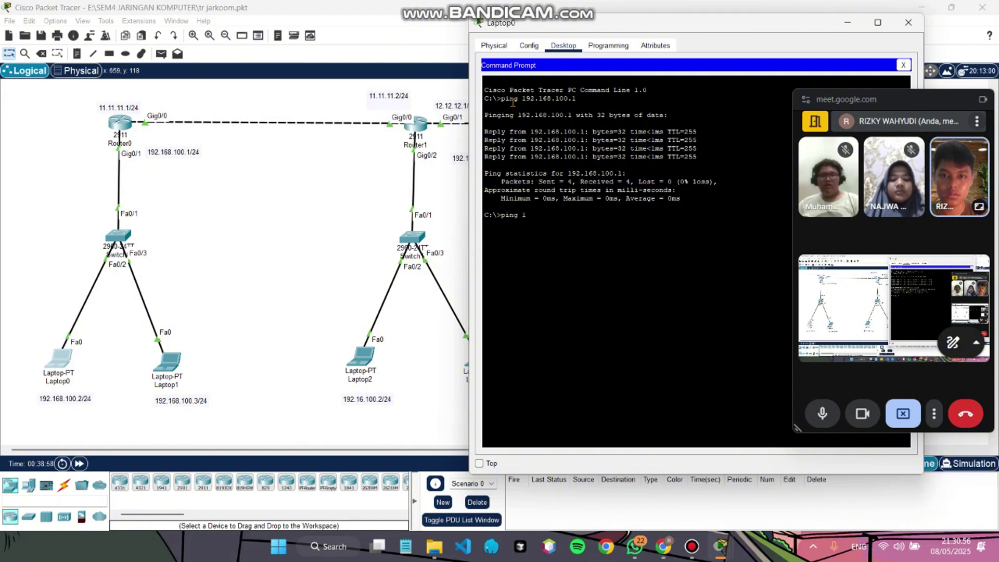
{"action": "type", "text": "1.11.11"}
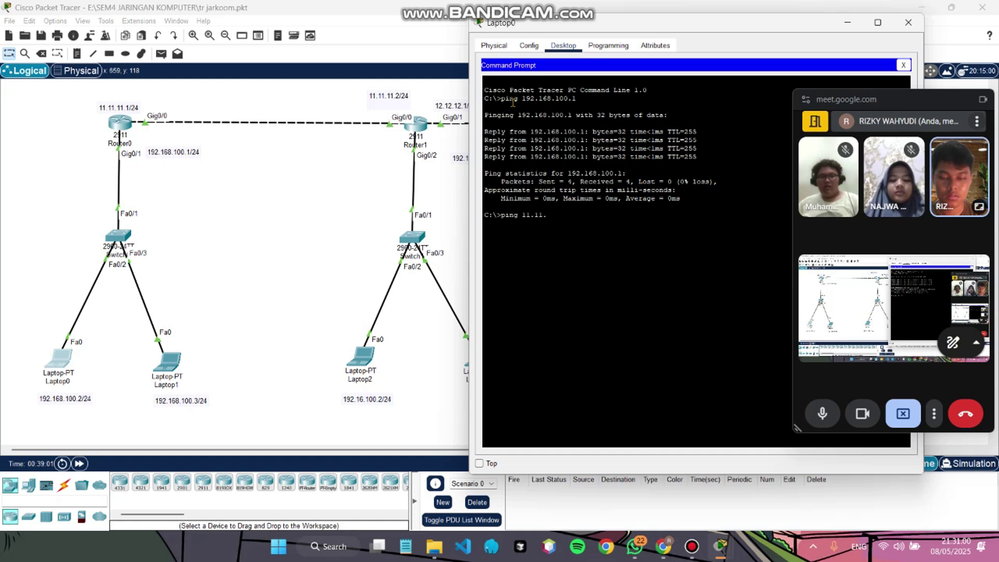
{"action": "type", "text": "."}
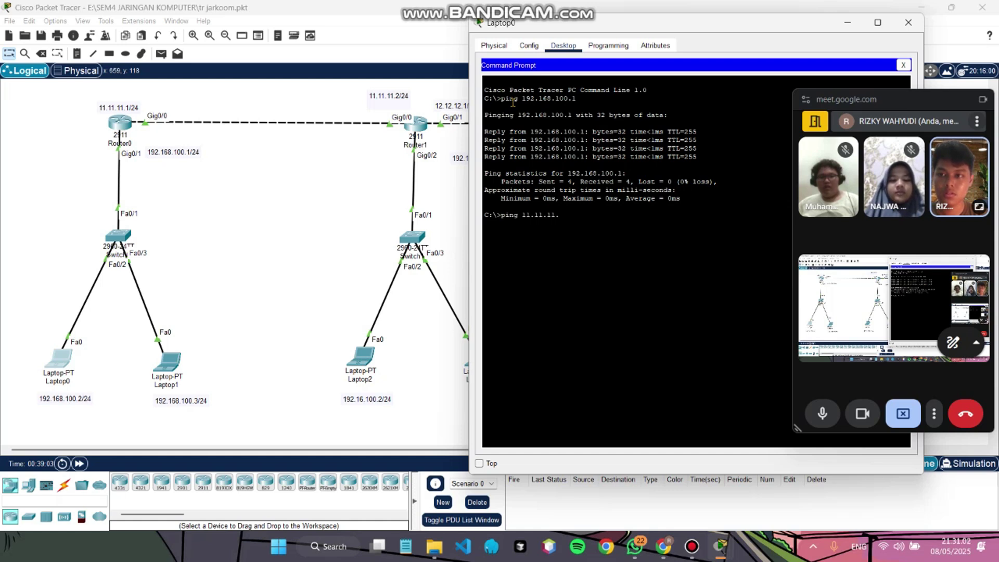
{"action": "type", "text": "2"}
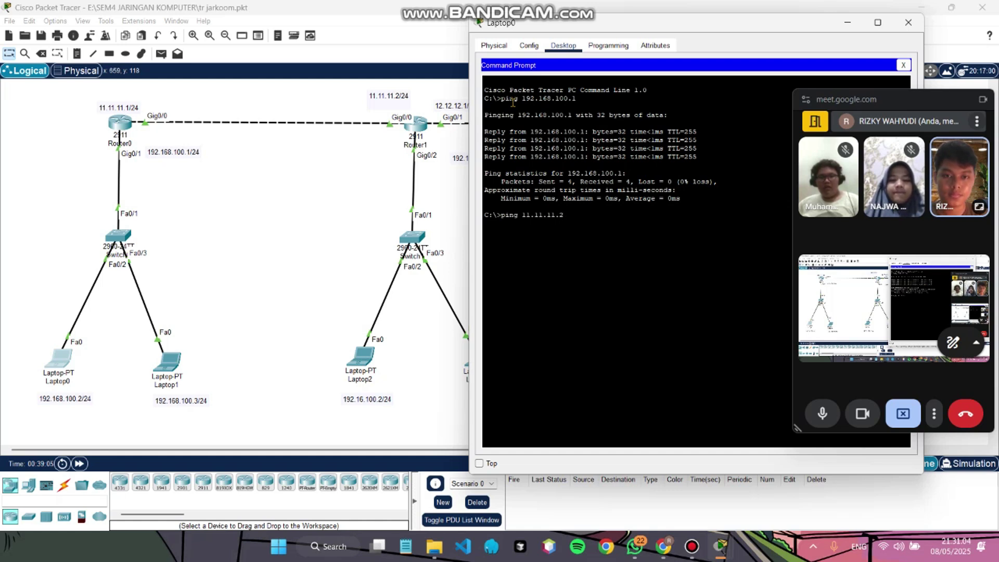
{"action": "key", "text": "Return"}
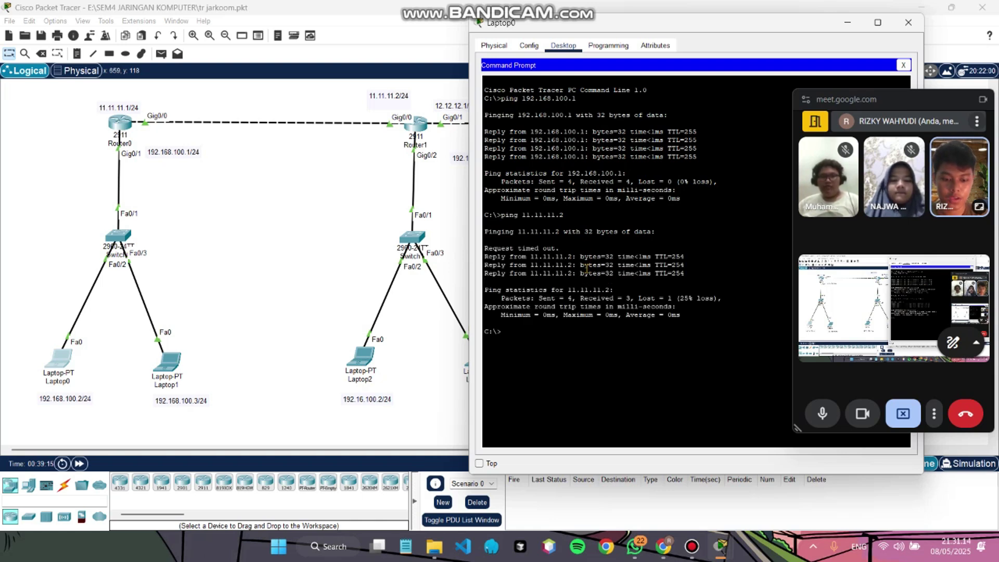
{"action": "key", "text": "Up"}
{"action": "key", "text": "Return"}
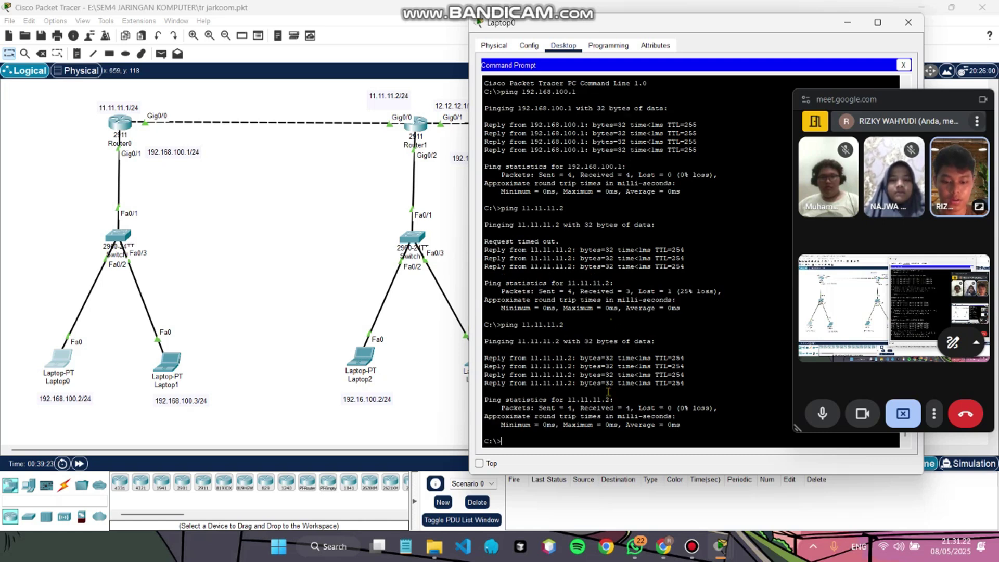
- Ping Laptop2 at 192.16.100.2 from Laptop0, running the test twice
{"action": "type", "text": "ping"}
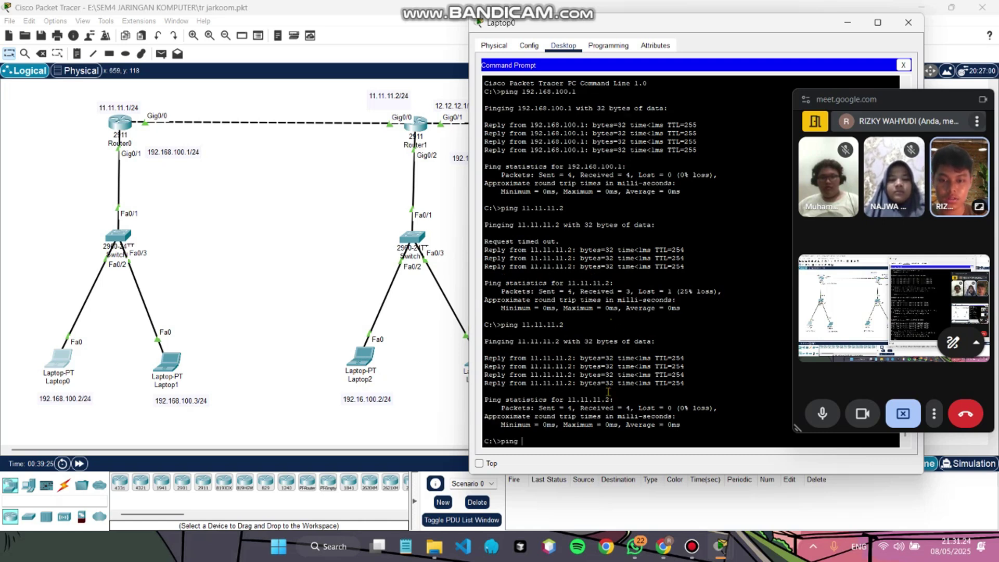
{"action": "type", "text": " 192"}
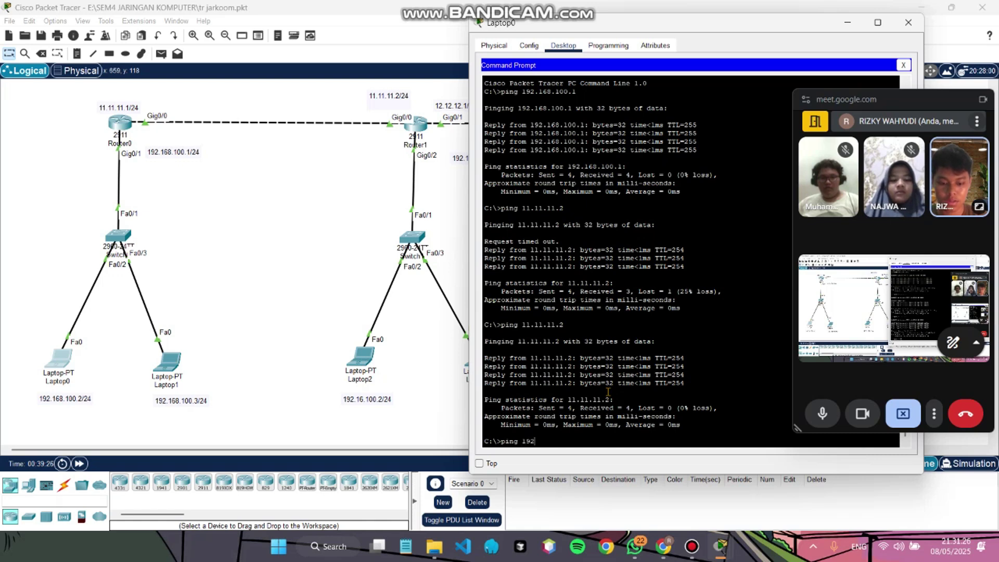
{"action": "type", "text": ".16.1"}
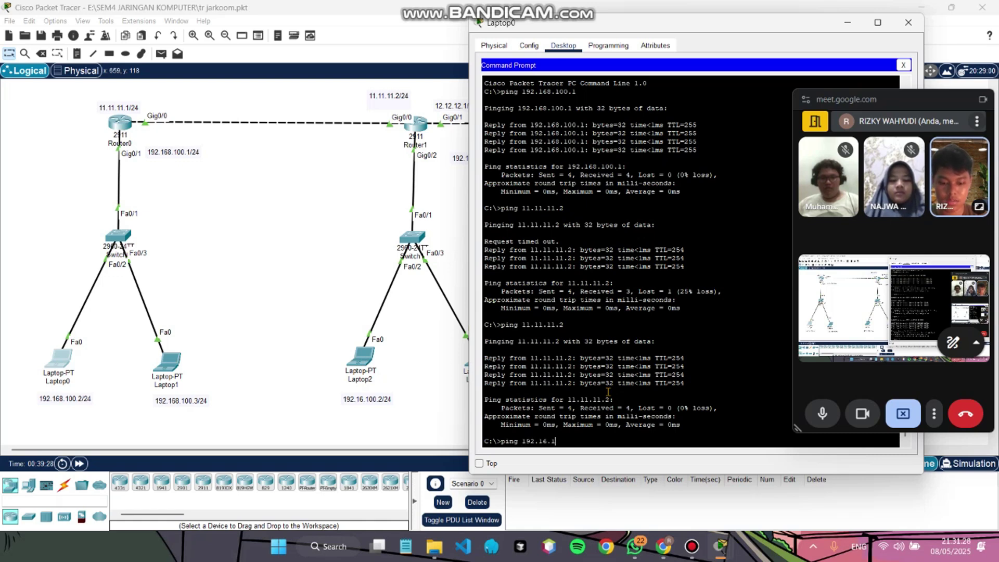
{"action": "type", "text": "00.2"}
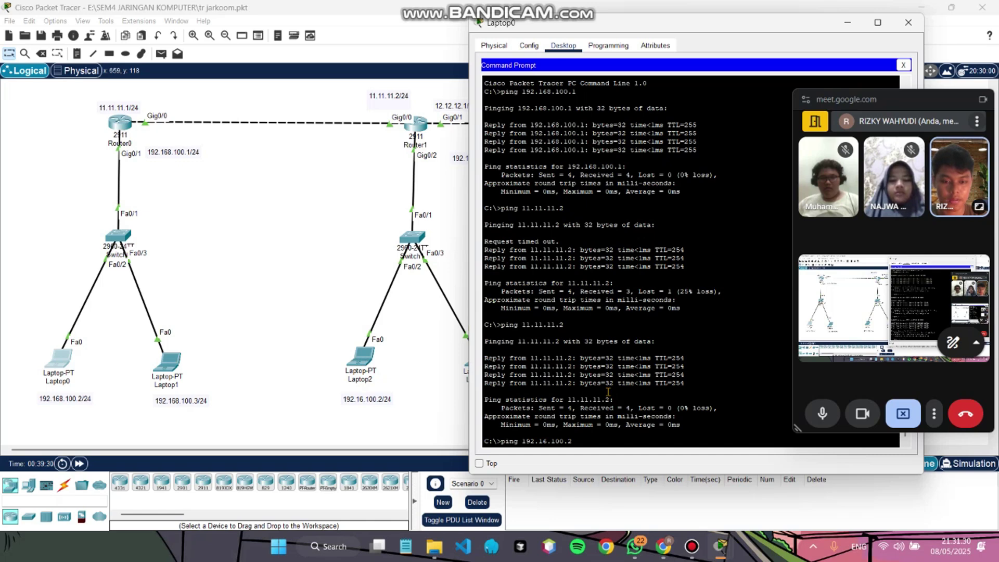
{"action": "key", "text": "Return"}
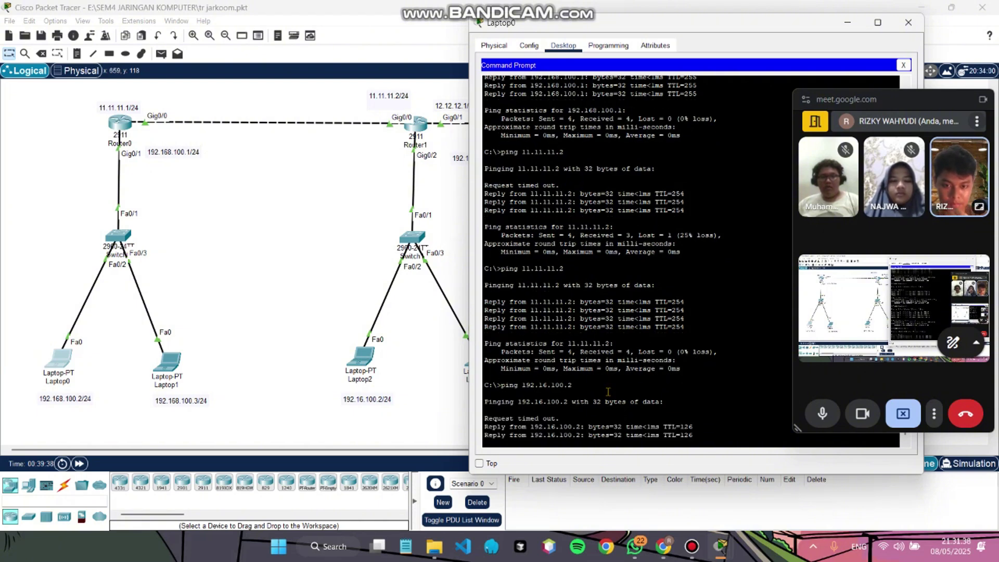
{"action": "key", "text": "Up"}
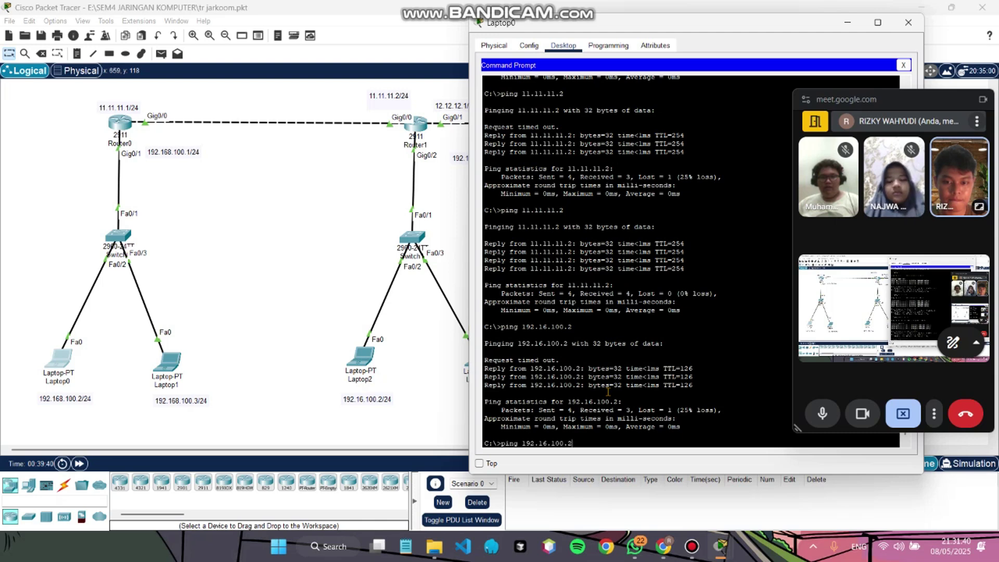
{"action": "key", "text": "Return"}
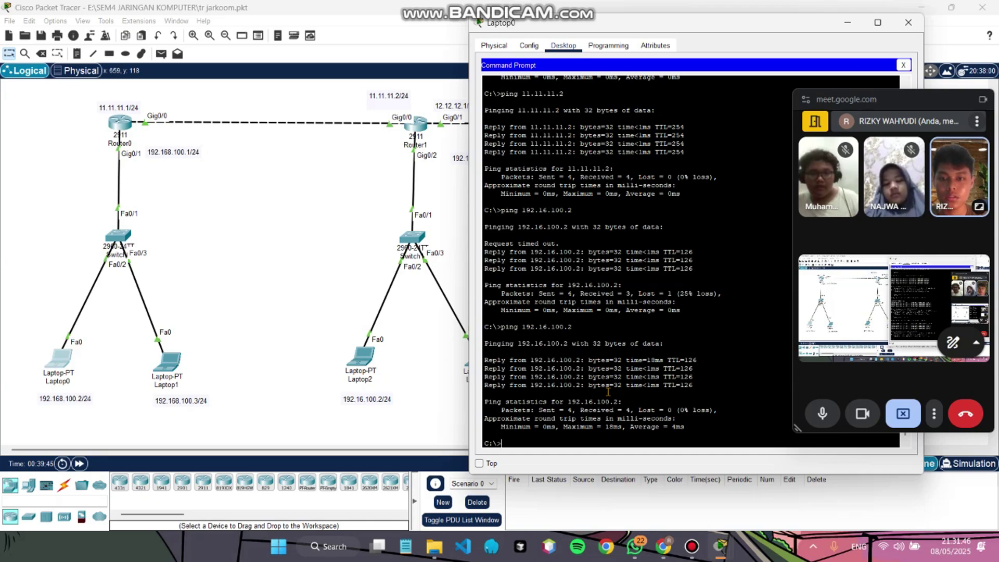
- Move Laptop0's window off the third network and ping Laptop3 at 192.16.100.3 twice
{"action": "left_click_drag", "start_coordinate": [648, 25], "coordinate": [182, 23]}
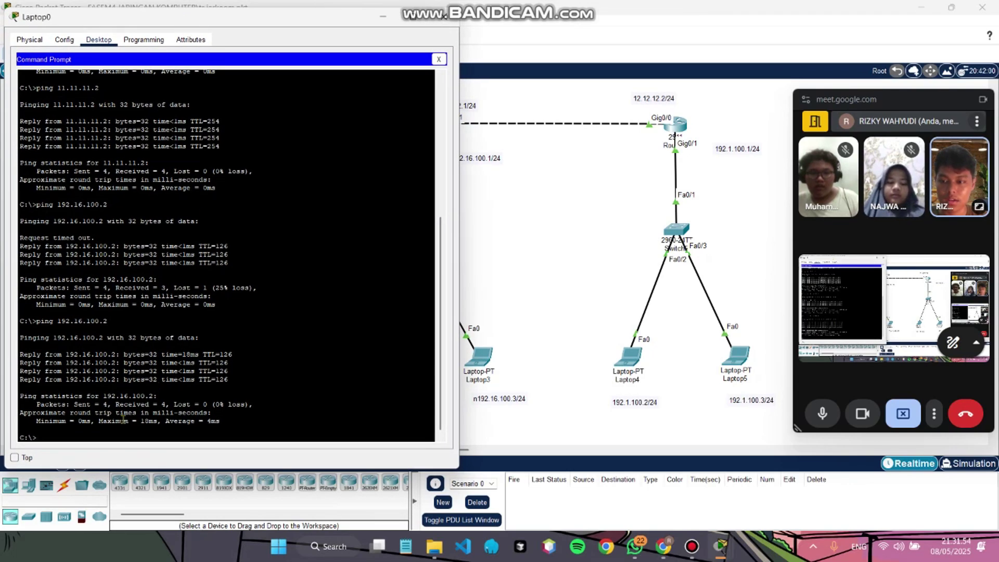
{"action": "left_click", "coordinate": [71, 428]}
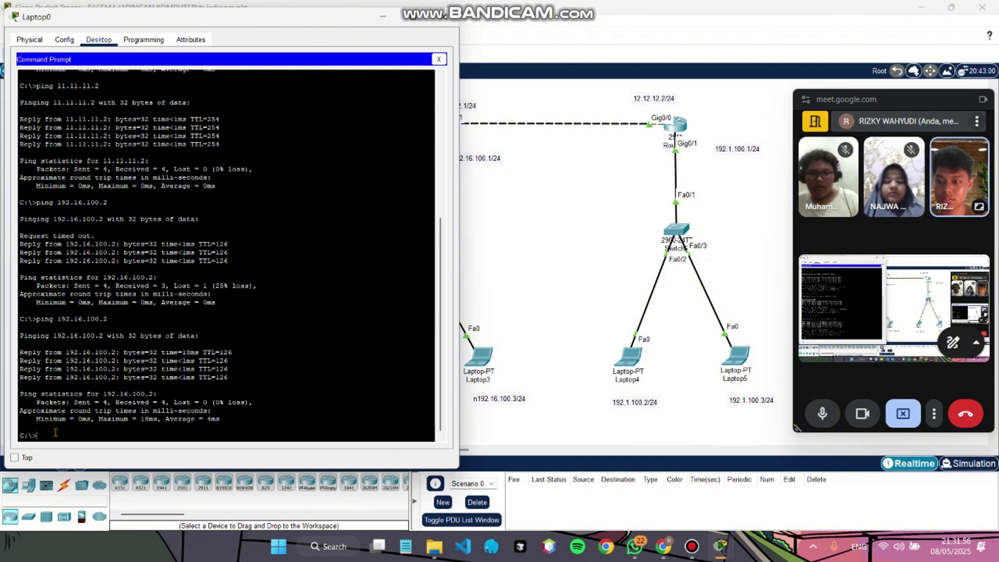
{"action": "key", "text": "Up"}
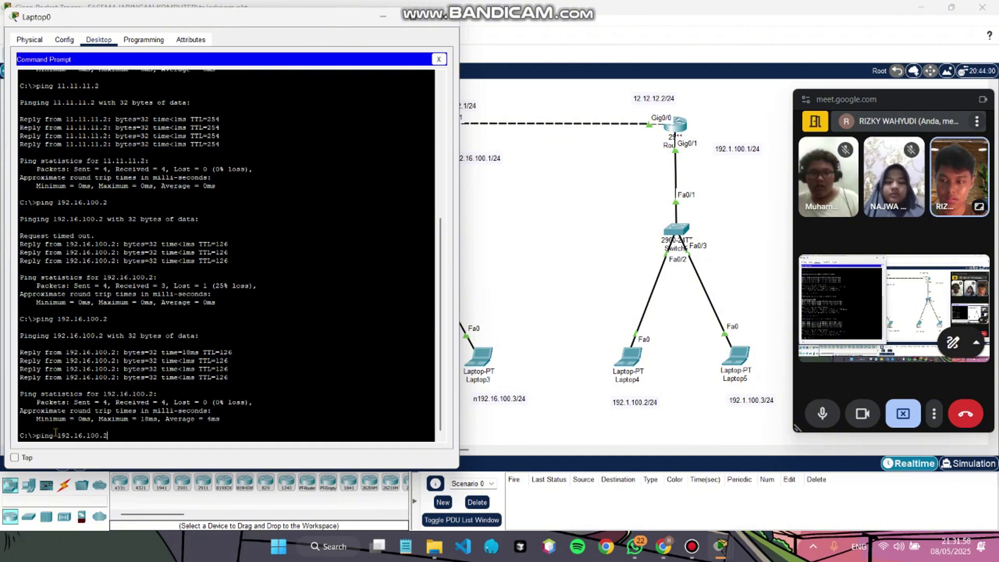
{"action": "key", "text": "BackSpace"}
{"action": "type", "text": "3"}
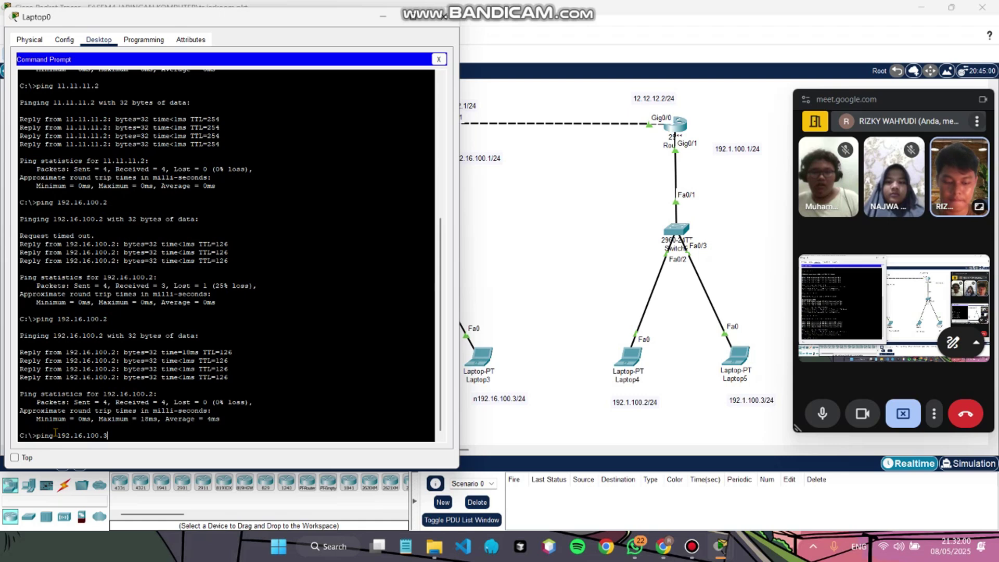
{"action": "key", "text": "Return"}
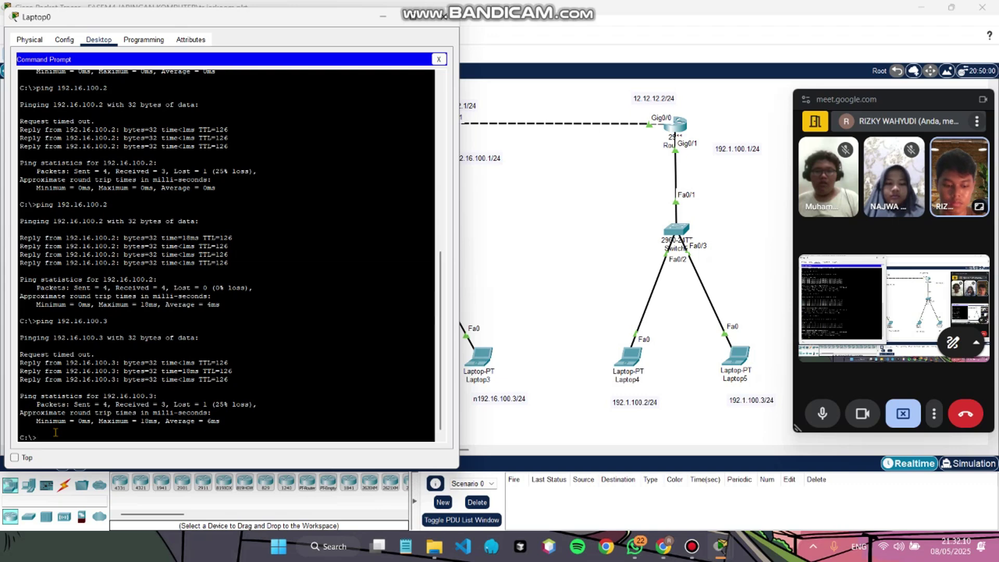
{"action": "key", "text": "Up"}
{"action": "key", "text": "Return"}
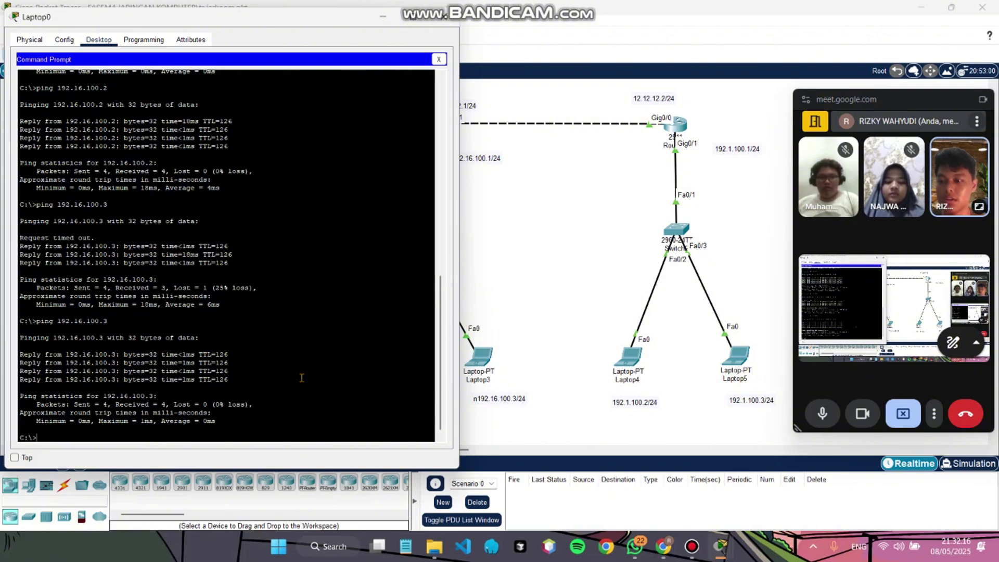
- Ping Laptop4 at 192.1.100.2 from Laptop0's Command Prompt
{"action": "left_click_drag", "start_coordinate": [312, 17], "coordinate": [444, 11]}
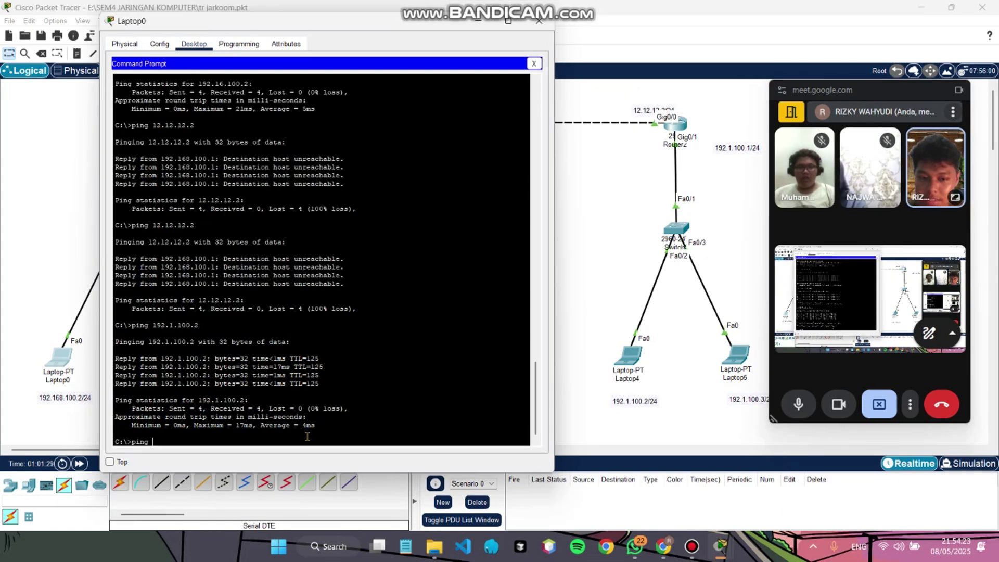
{"action": "type", "text": ".1.100."}
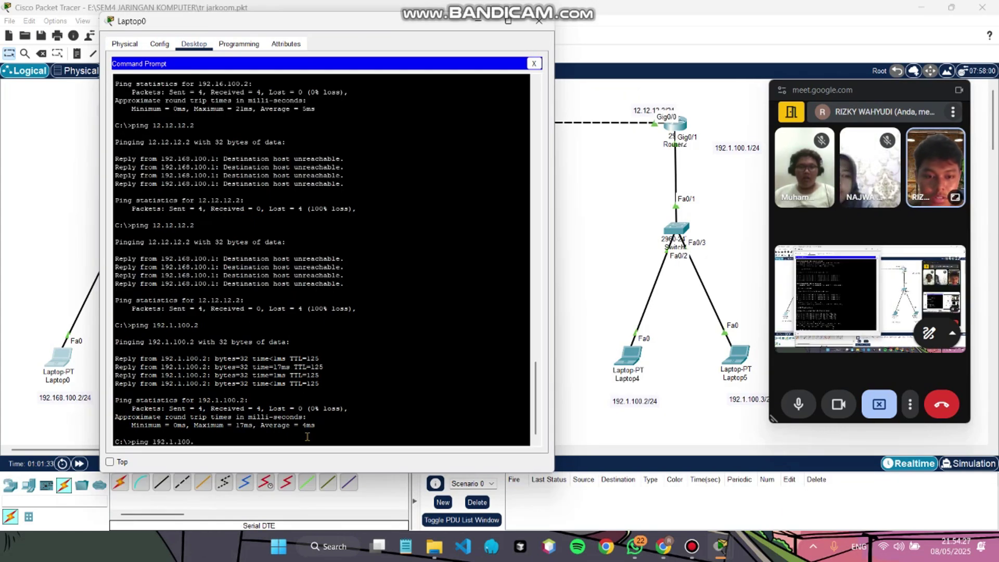
{"action": "type", "text": "2"}
{"action": "key", "text": "Return"}
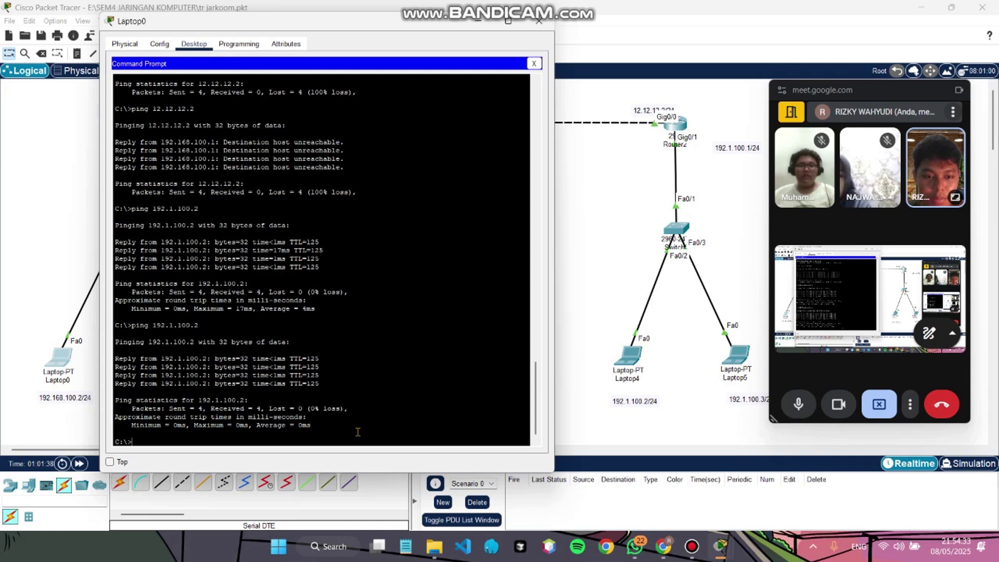
- Ping Laptop5 at 192.1.100.3 from Laptop0, running the test twice
{"action": "type", "text": "ping"}
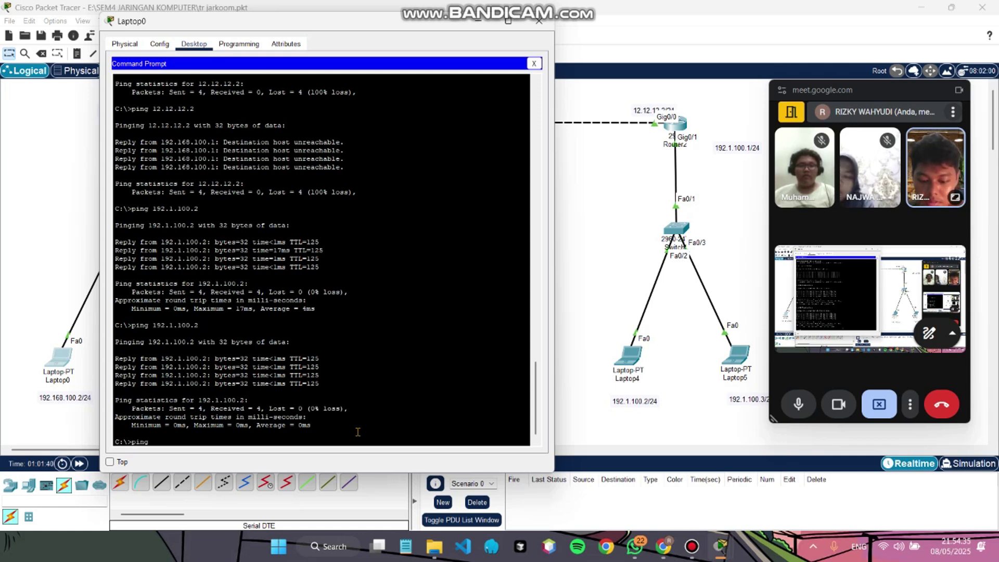
{"action": "type", "text": " 192.1"}
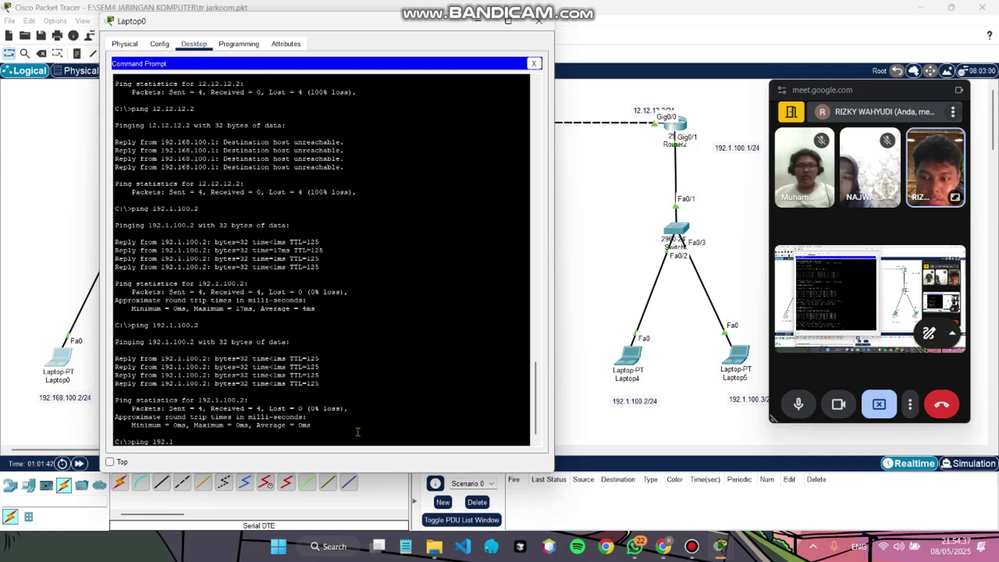
{"action": "type", "text": ".100"}
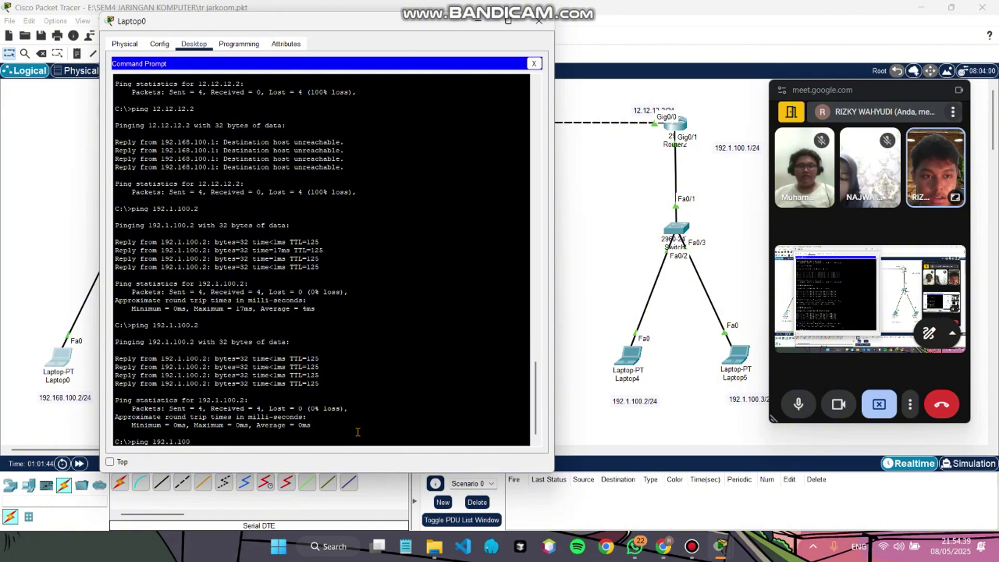
{"action": "type", "text": "."}
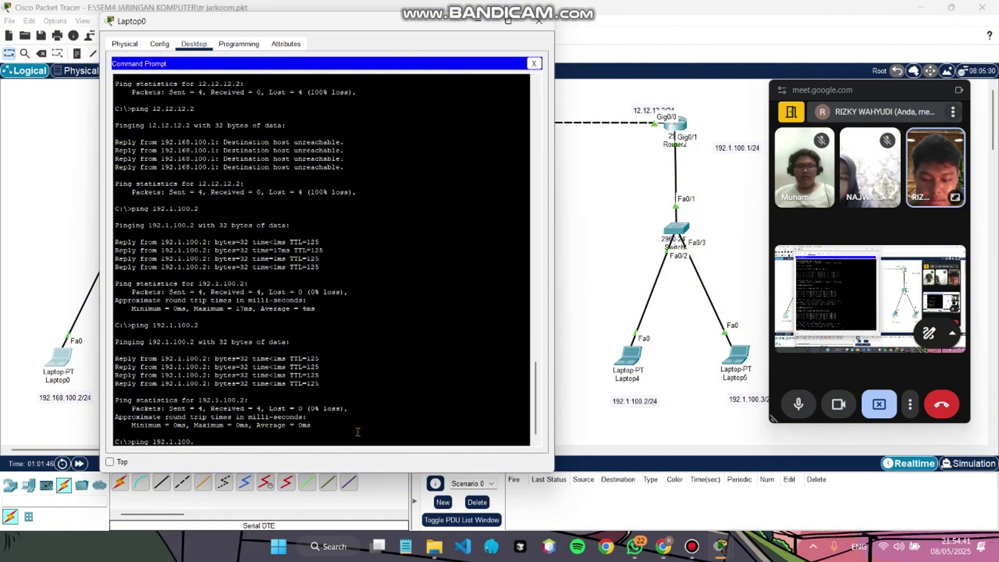
{"action": "type", "text": "23"}
{"action": "key", "text": "Return"}
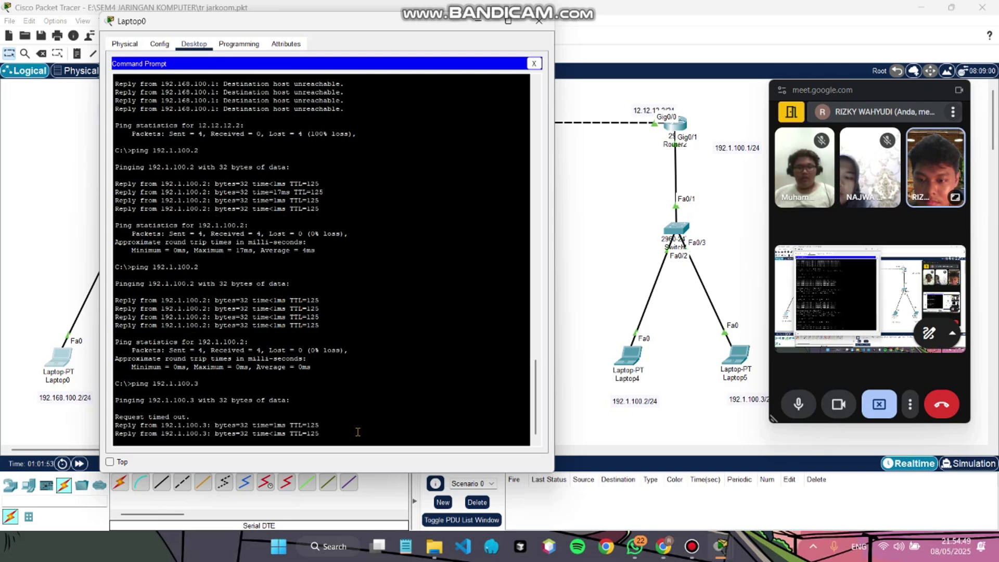
{"action": "key", "text": "Up"}
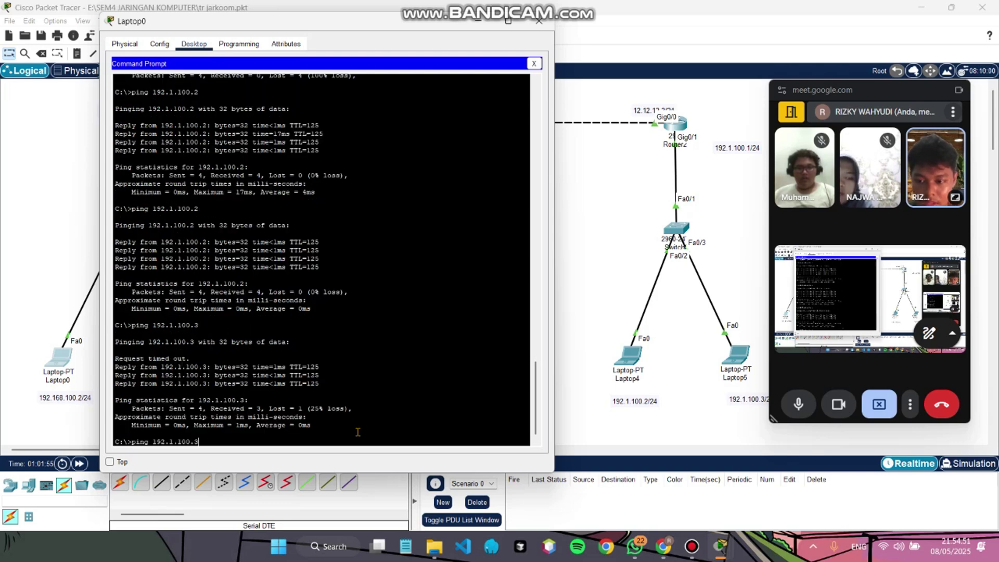
{"action": "key", "text": "Return"}
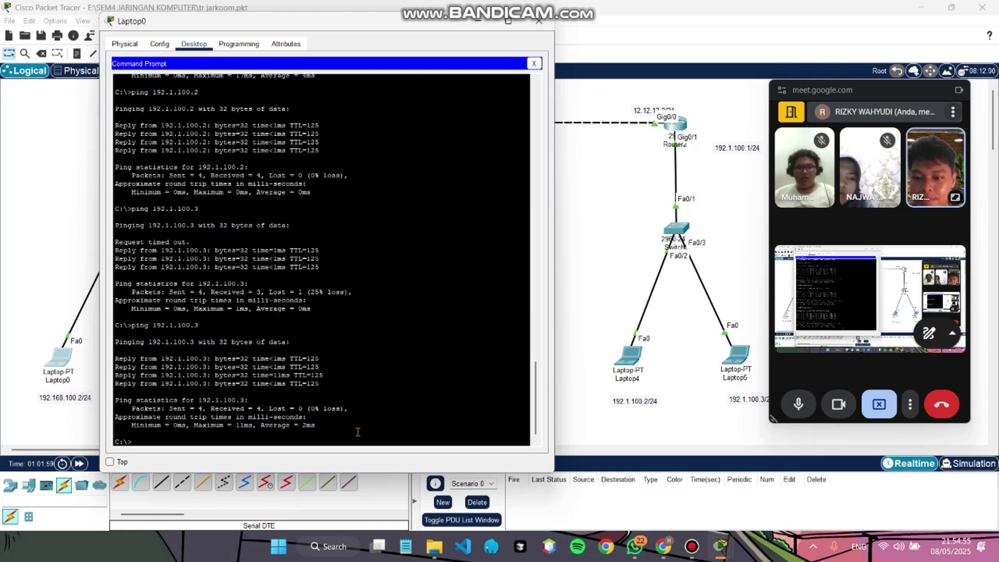
- Minimize Laptop0's window to return to the full network topology
{"action": "left_click", "coordinate": [692, 547]}
{"action": "left_click", "coordinate": [692, 546]}
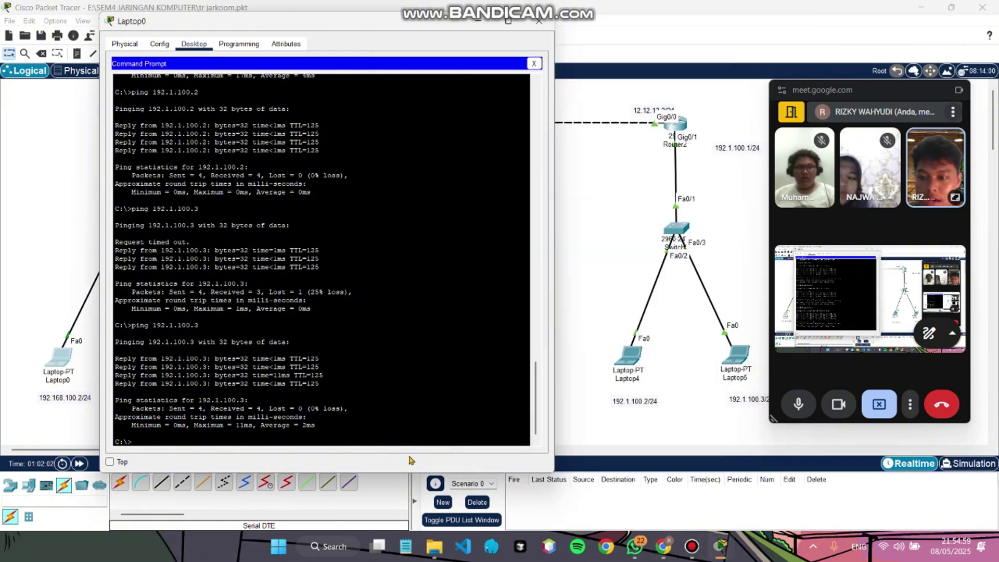
{"action": "left_click", "coordinate": [480, 20]}
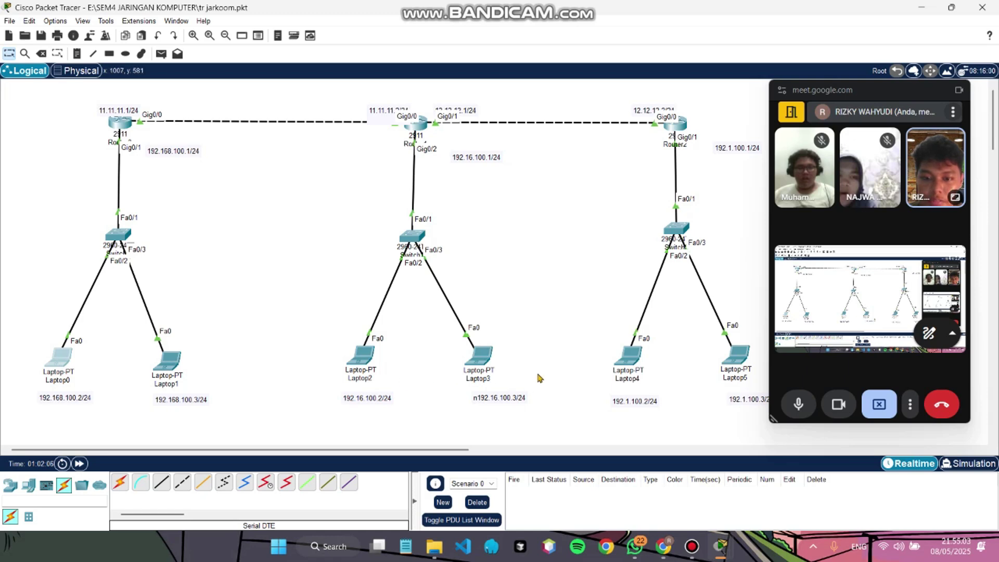
{"action": "mouse_move", "coordinate": [633, 365]}
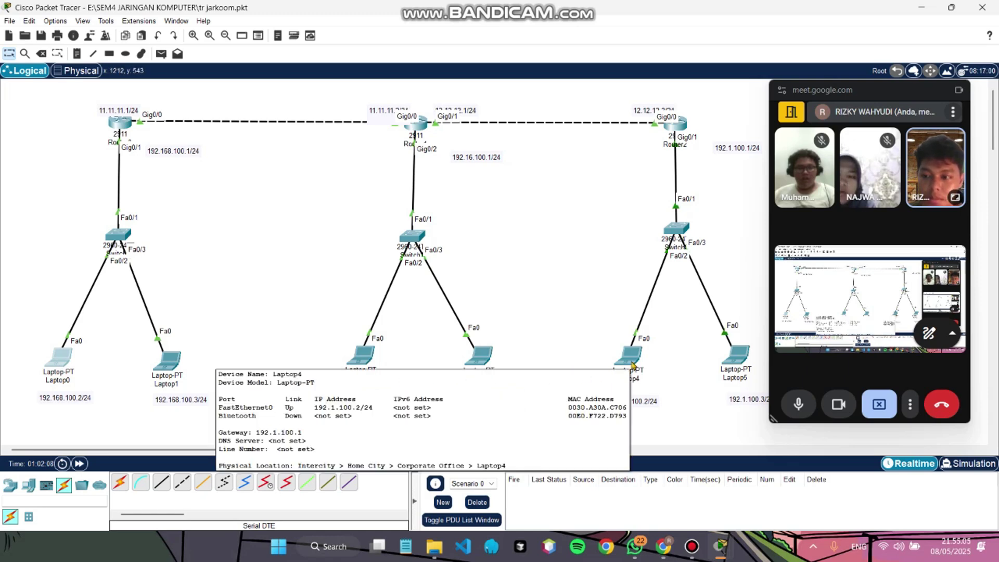